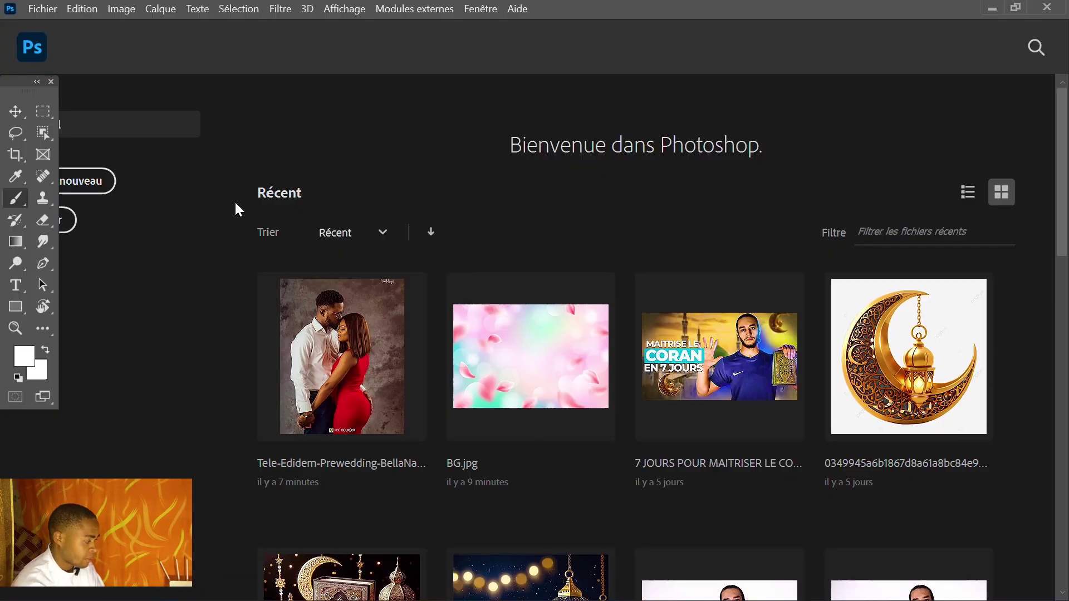
Create a 1080 x 1350 px portrait document at 300 pixels/inch in RGB with a white background, and show its layers
left_click(89, 183)
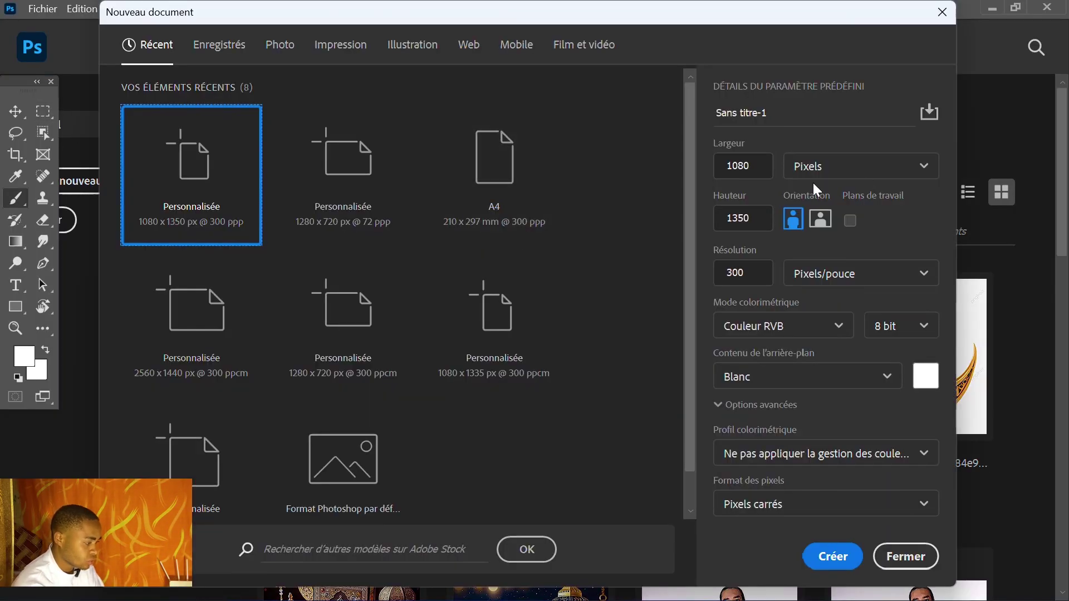
left_click(761, 165)
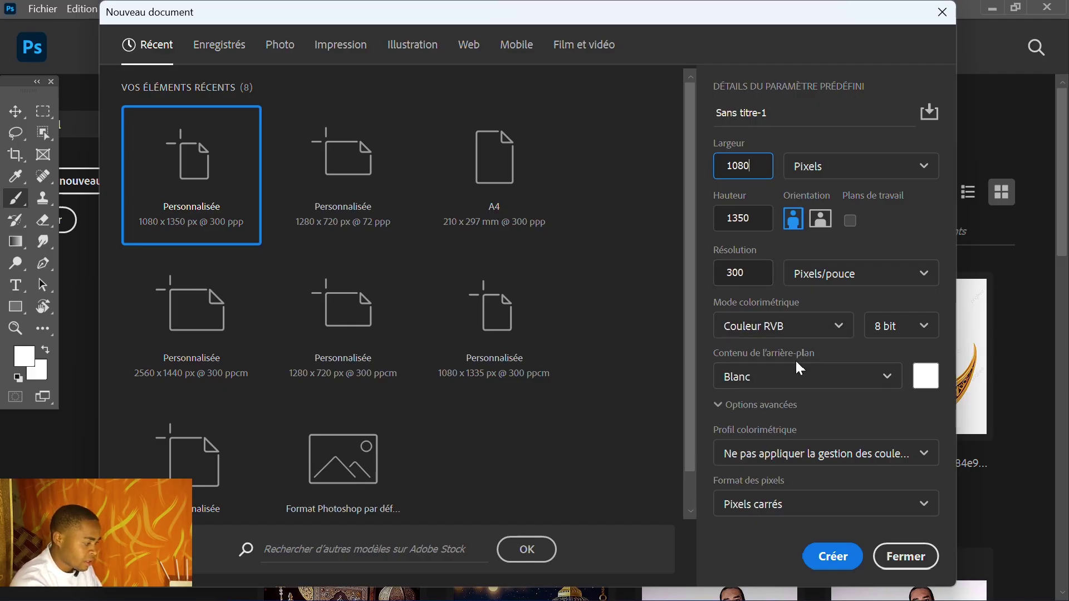
left_click(833, 564)
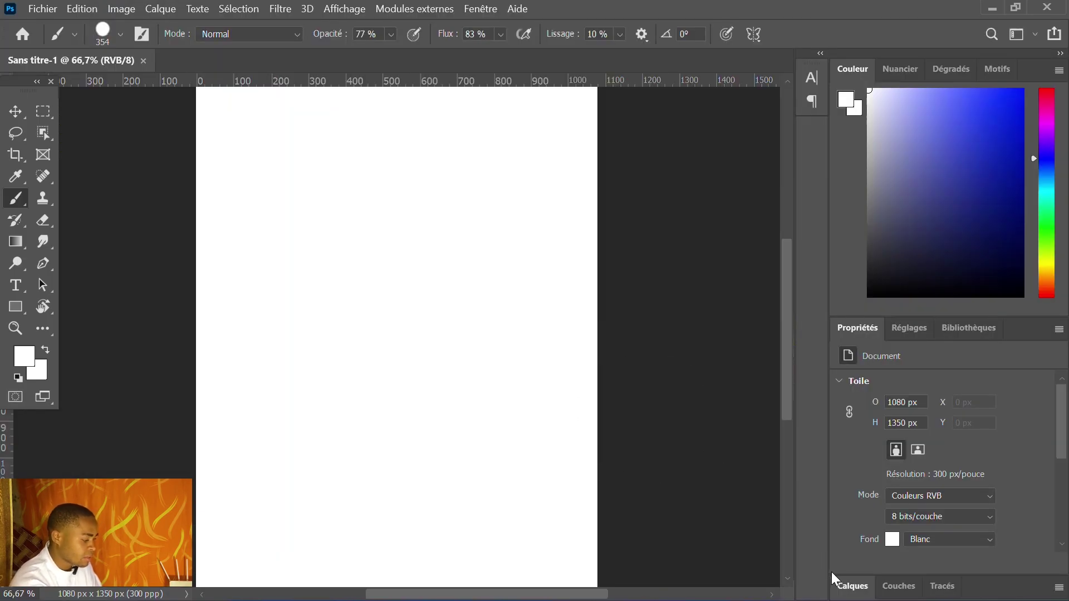
left_click(851, 586)
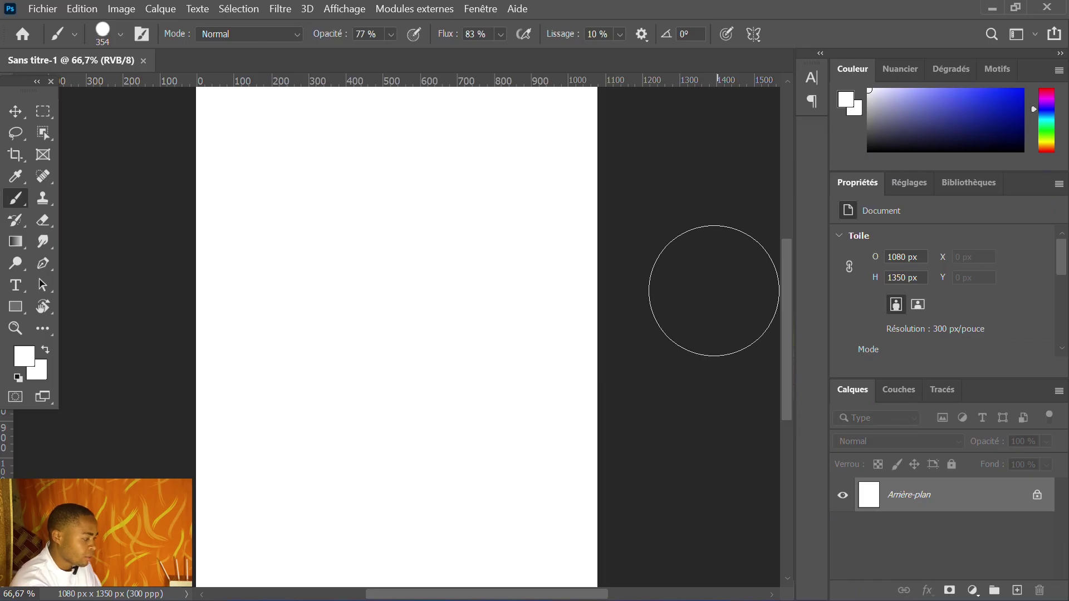
Place the BG image as an embedded object and enlarge it to about 2028 x 1352 px so it covers the canvas
left_click(44, 10)
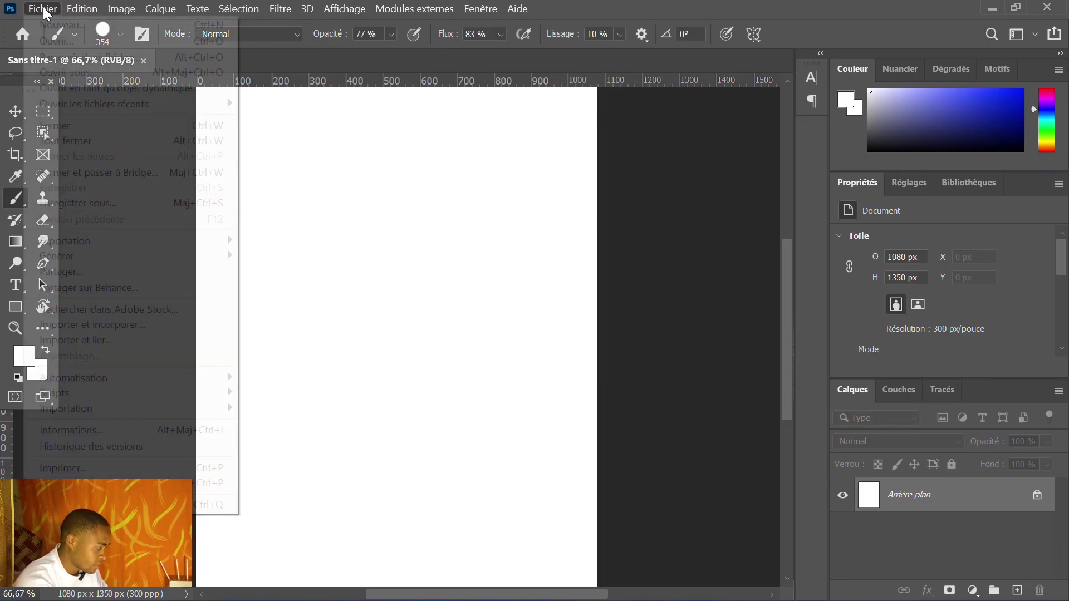
left_click(136, 326)
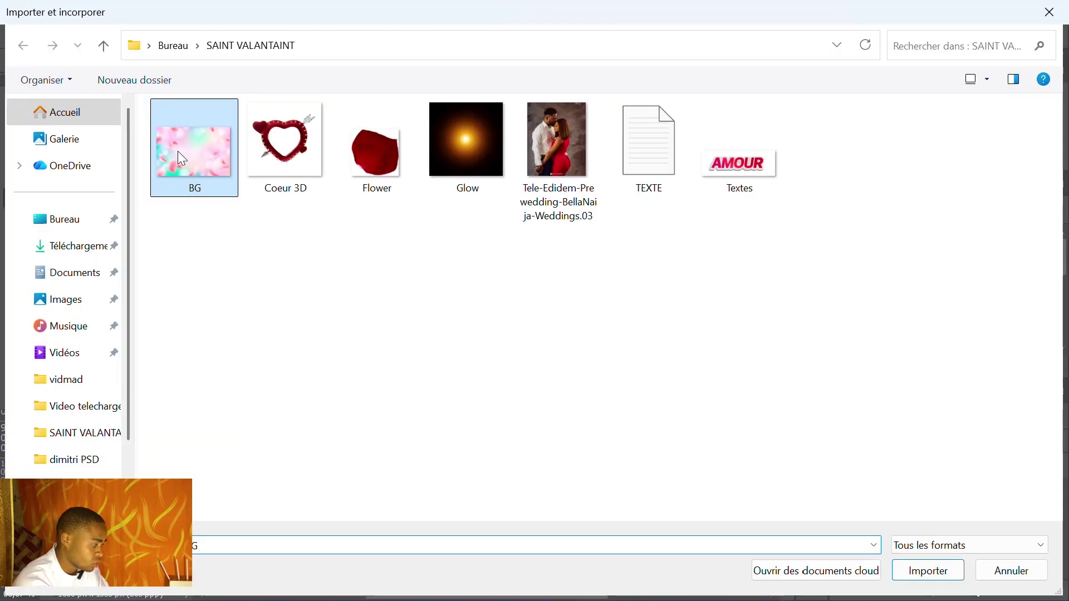
double_click(178, 152)
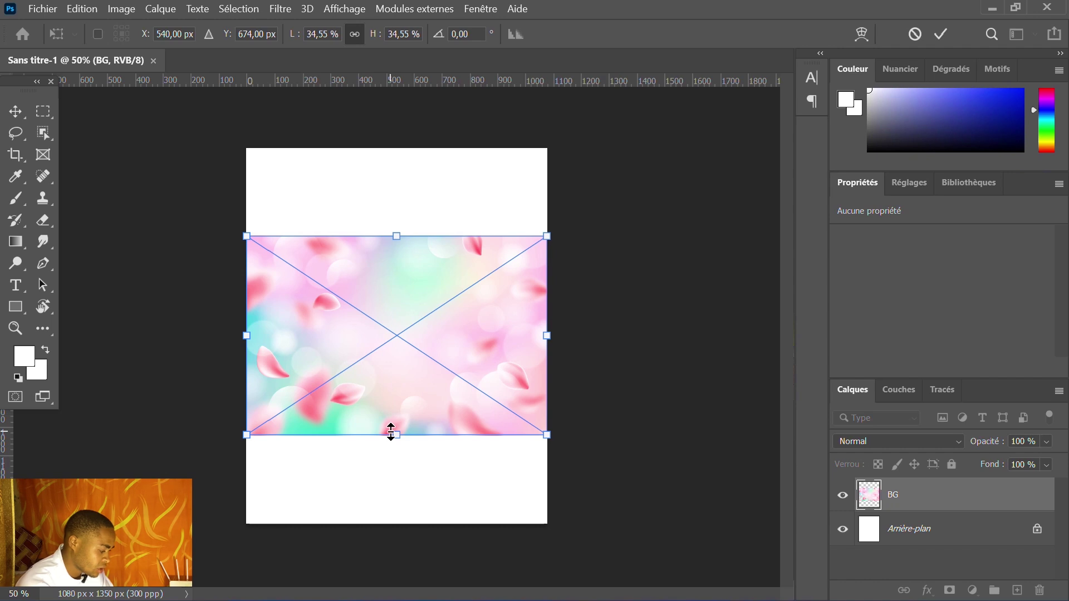
left_click_drag(392, 433, 425, 515)
key("Return")
key("b")
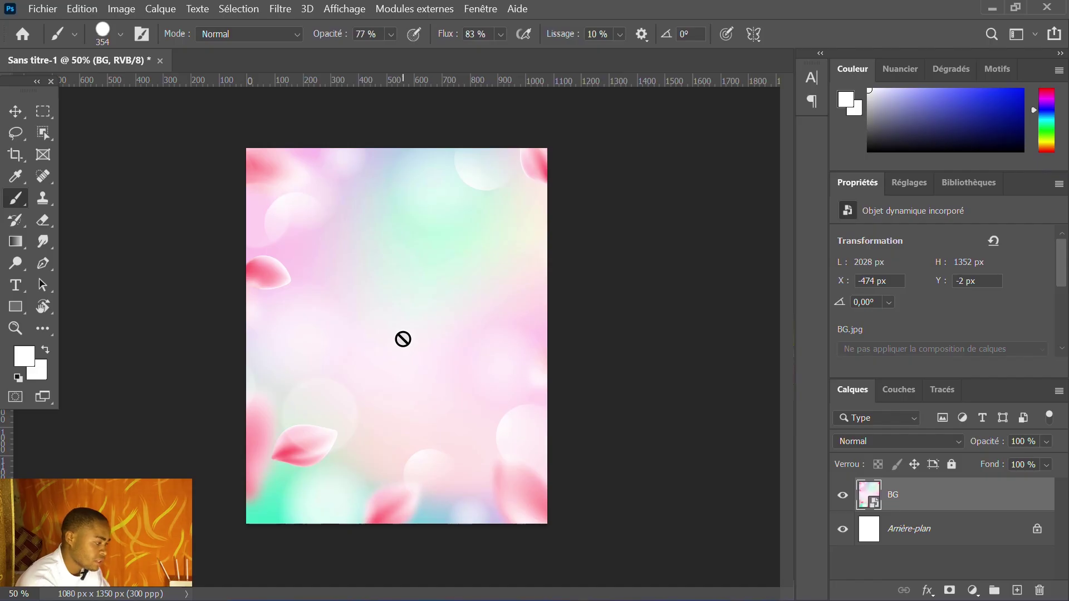
Open the prewedding photo of the couple from the SAINT VALANTAINT folder as a separate document
left_click(42, 8)
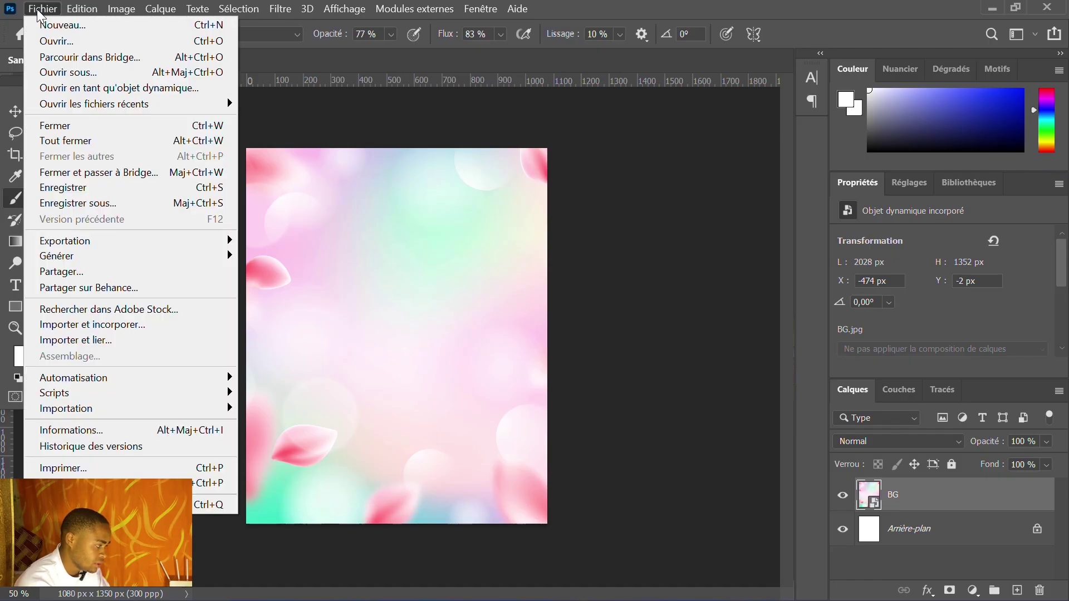
left_click(46, 44)
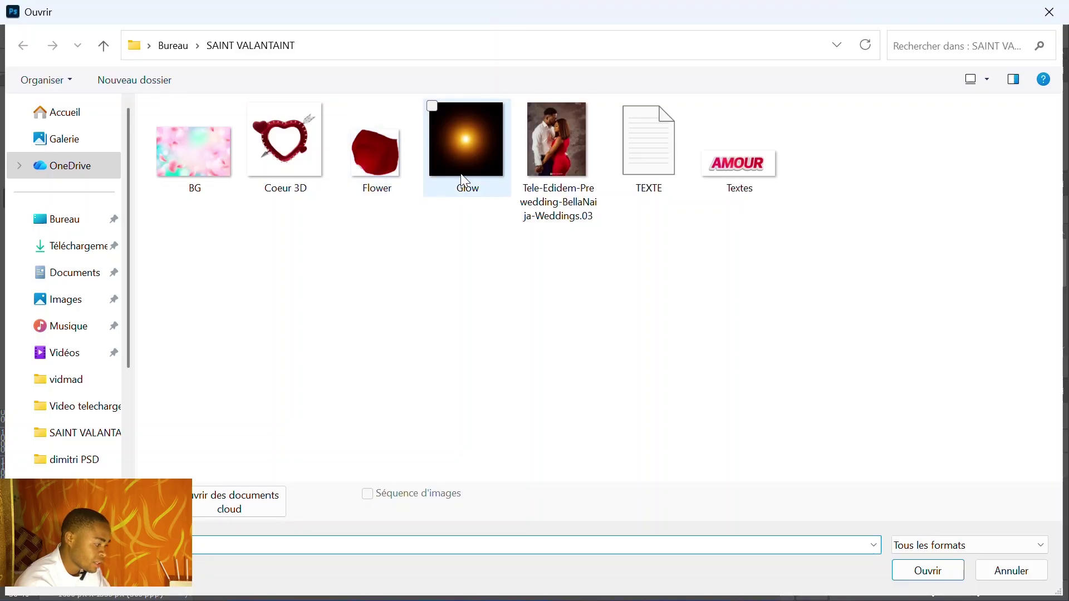
left_click(554, 155)
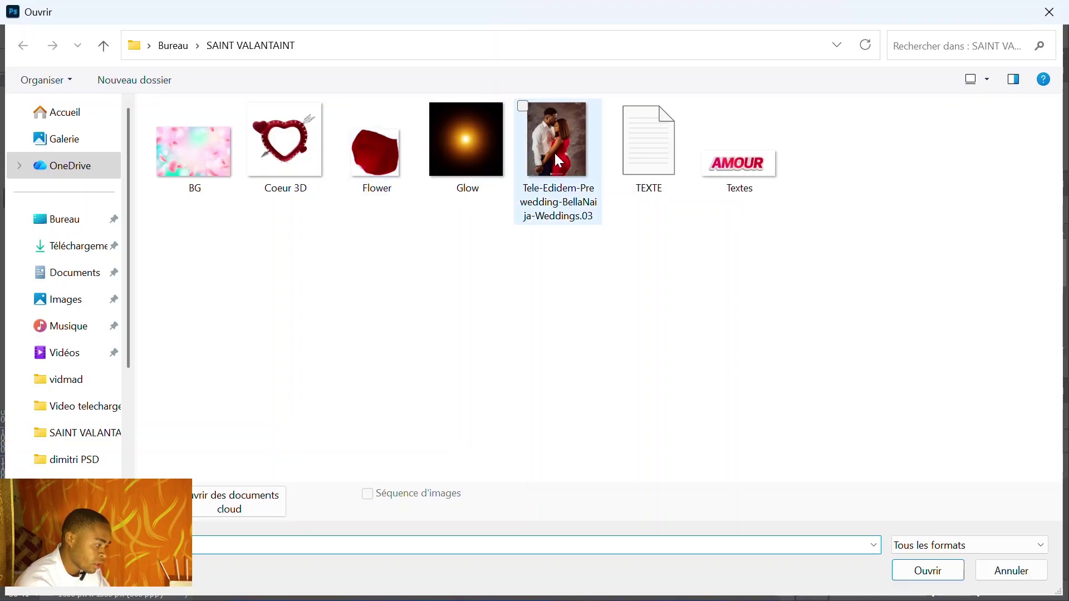
double_click(555, 157)
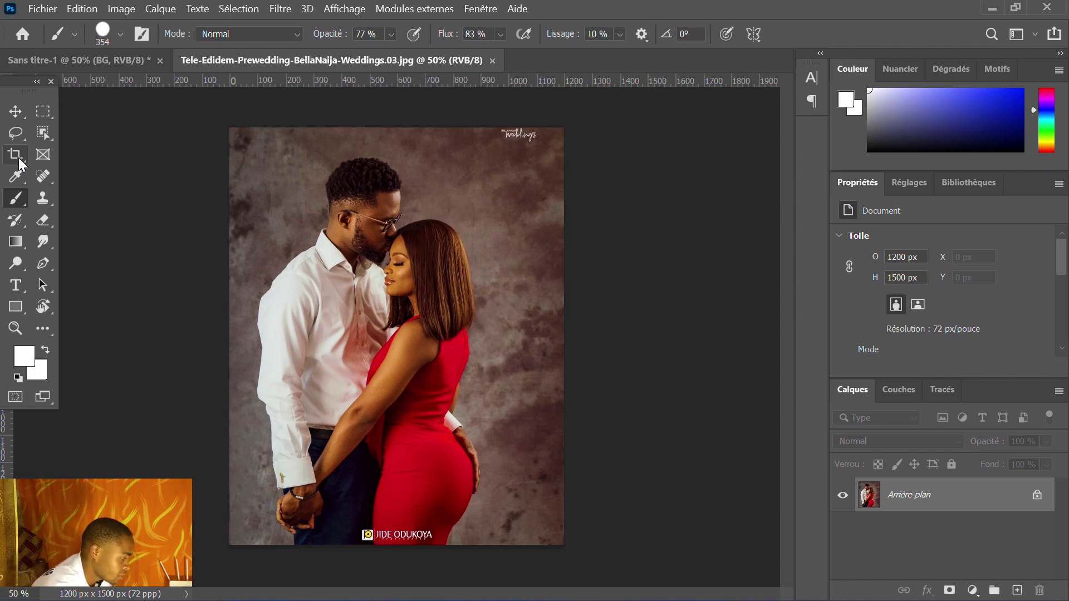
Select the couple in the photo with automatic subject selection
left_click(39, 135)
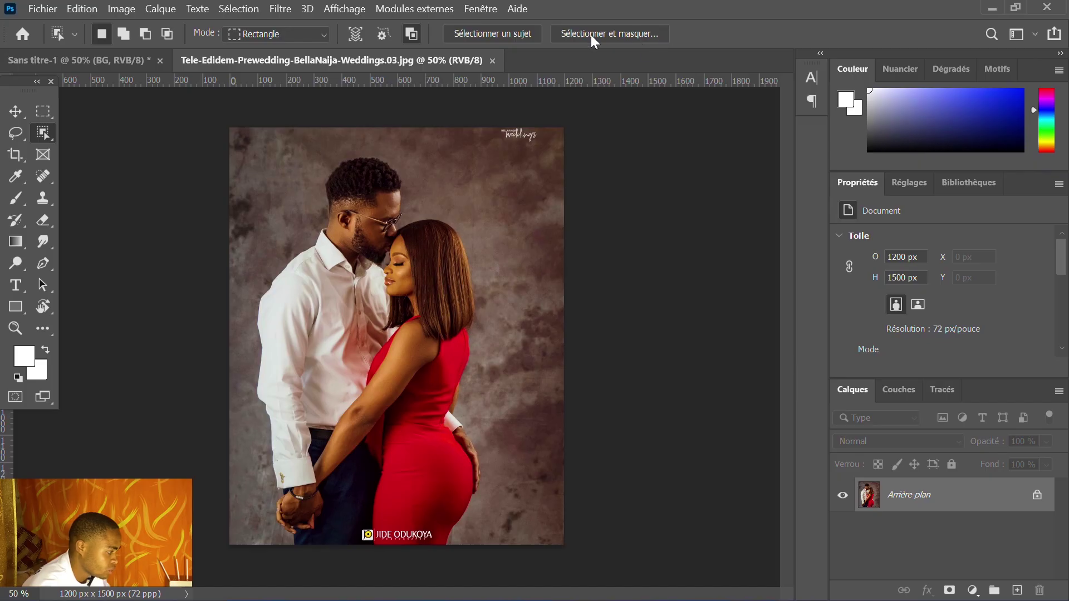
left_click(245, 9)
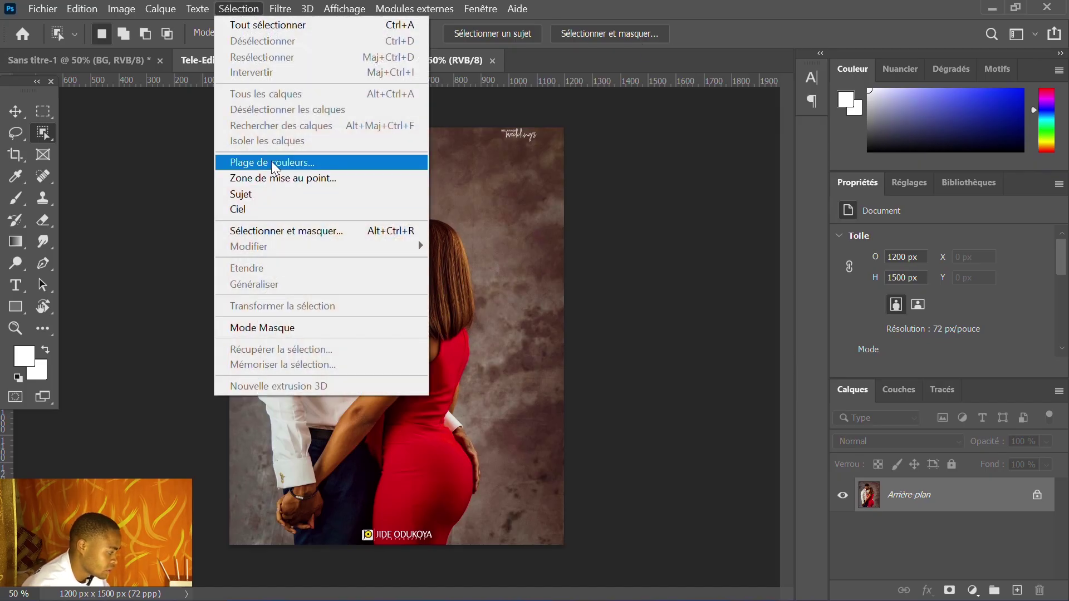
left_click(240, 193)
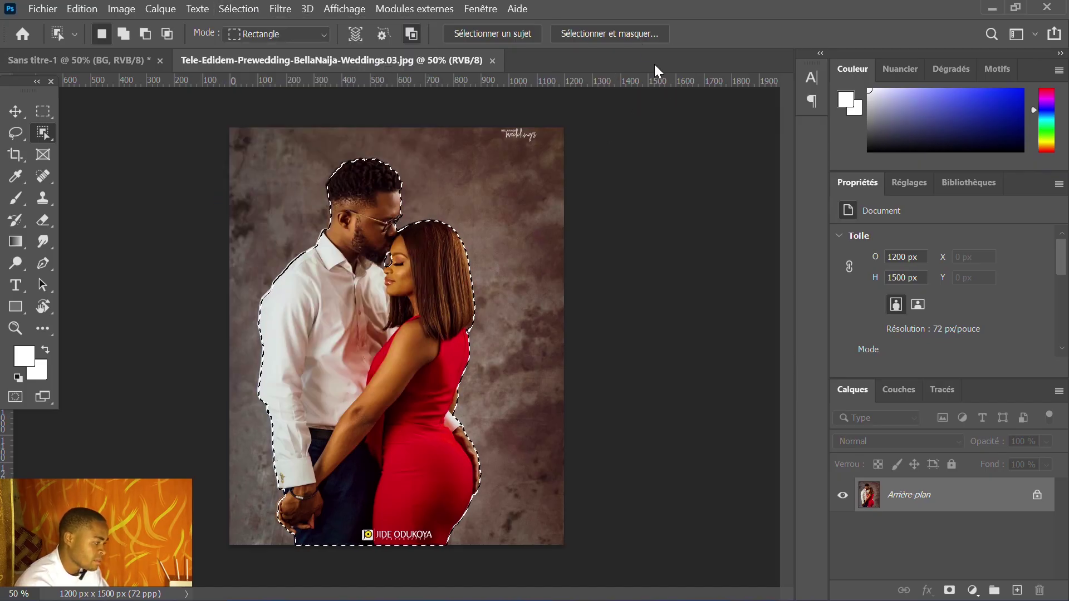
Refine the selection edge between the man's beard and the woman's face in Select and Mask with a 24 px brush, and accept it
left_click(652, 34)
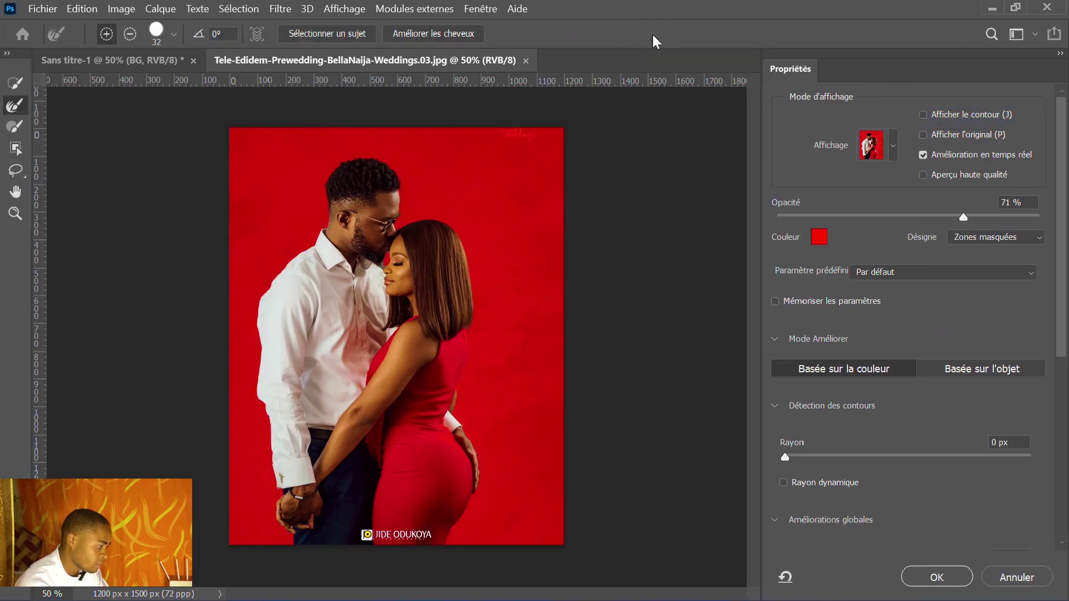
scroll(390, 331, "up", 3)
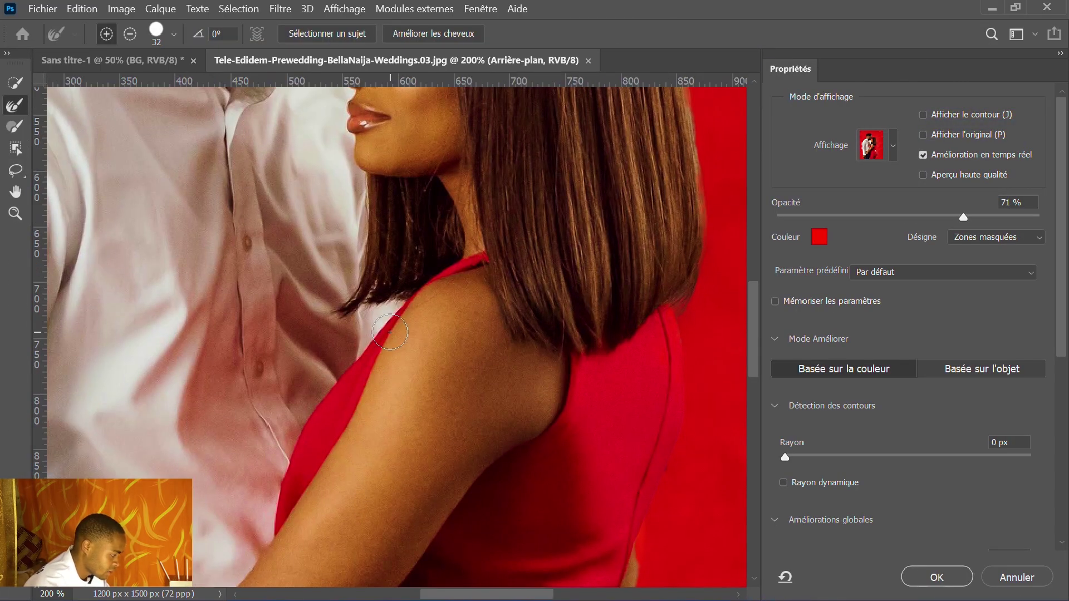
scroll(334, 361, "up", 5)
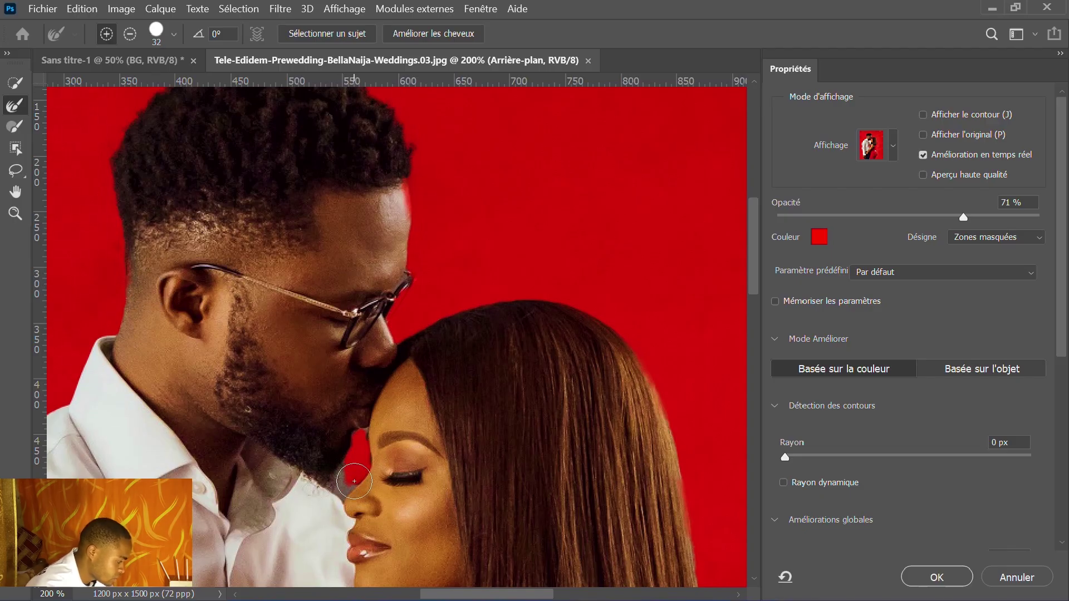
right_click(373, 466, "alt")
right_click(358, 472, "alt")
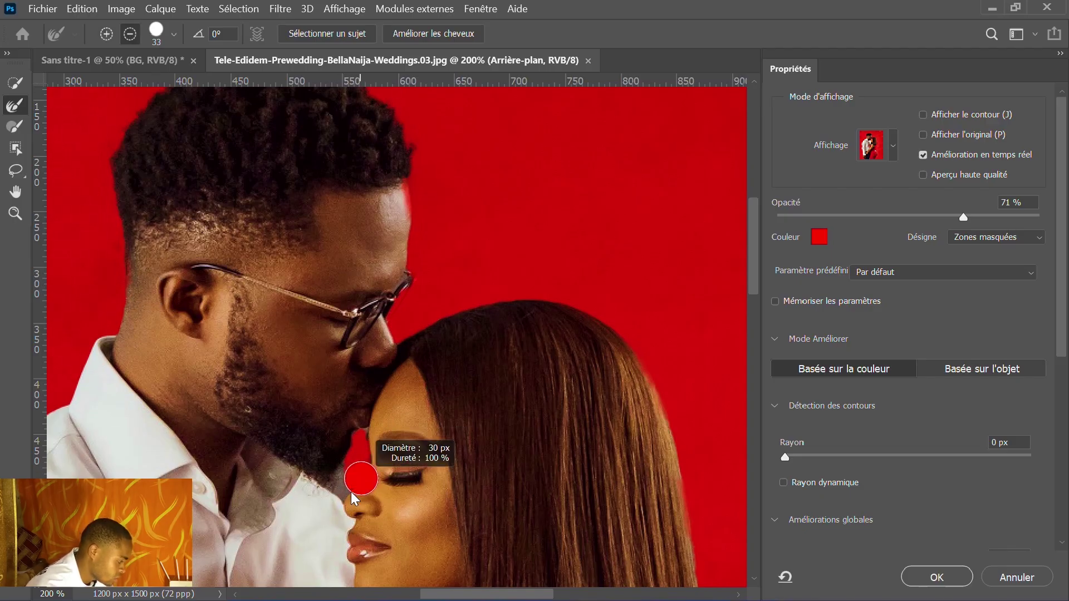
right_click(347, 494, "alt")
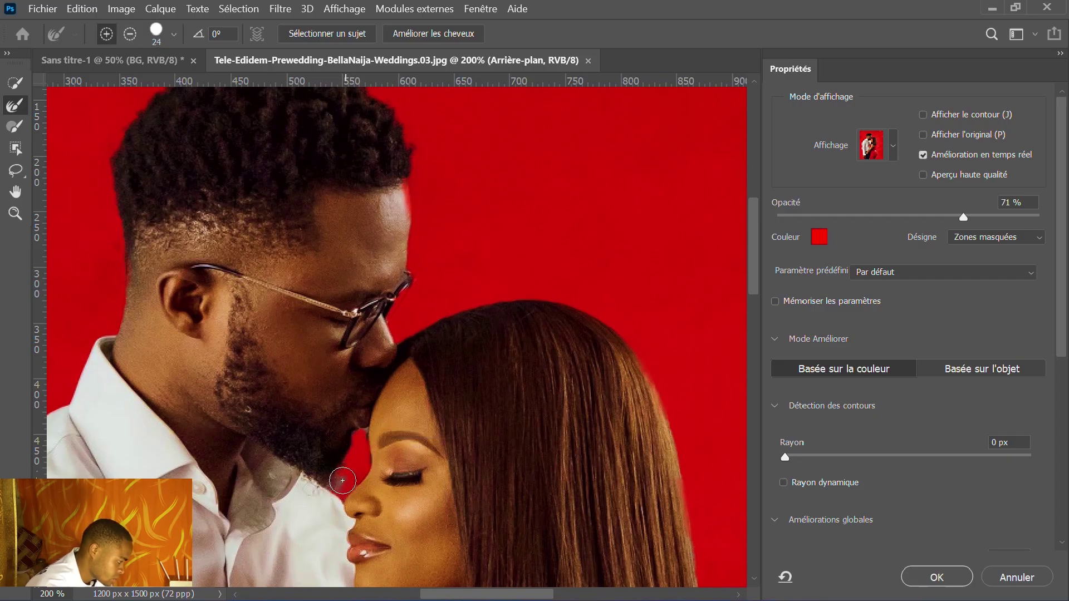
key("ctrl+minus")
key("ctrl+minus")
key("ctrl+minus")
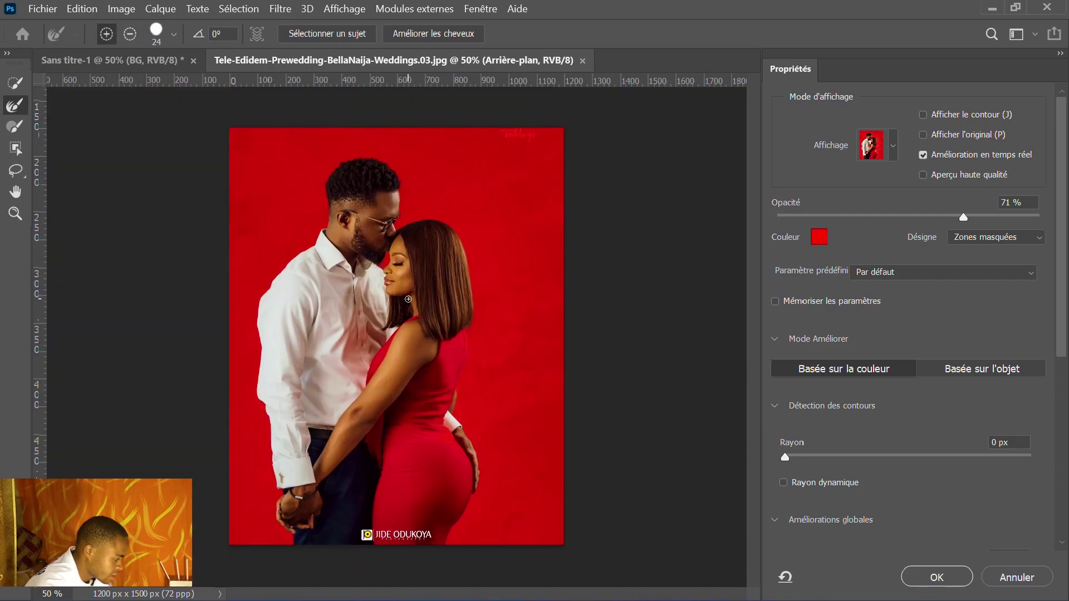
left_click(937, 579)
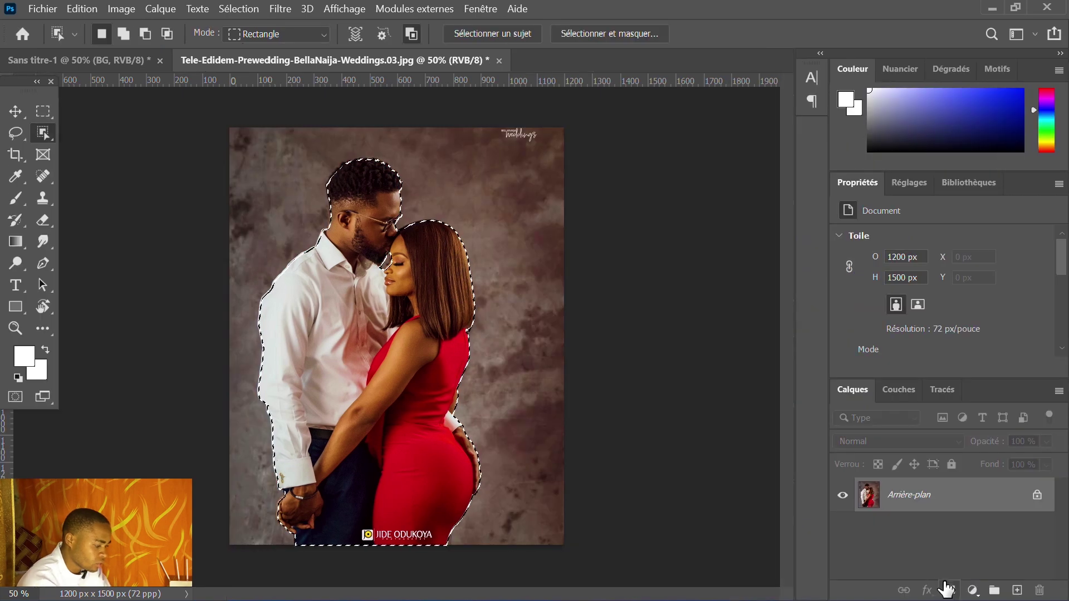
Mask out the photo's background from the selection and convert the masked couple layer to a smart object
left_click(948, 589)
right_click(947, 496)
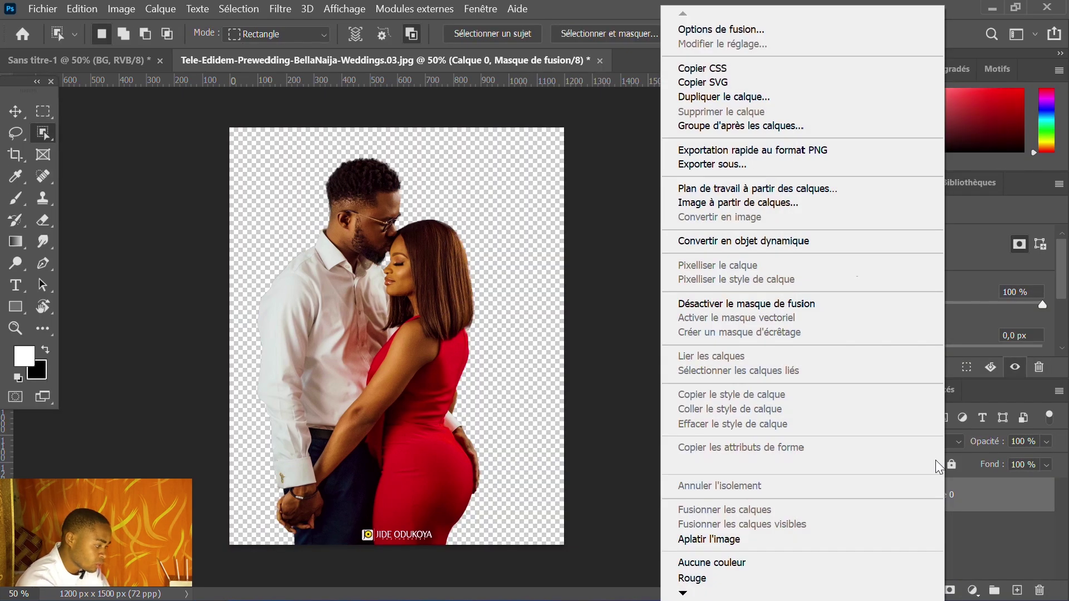
left_click(793, 241)
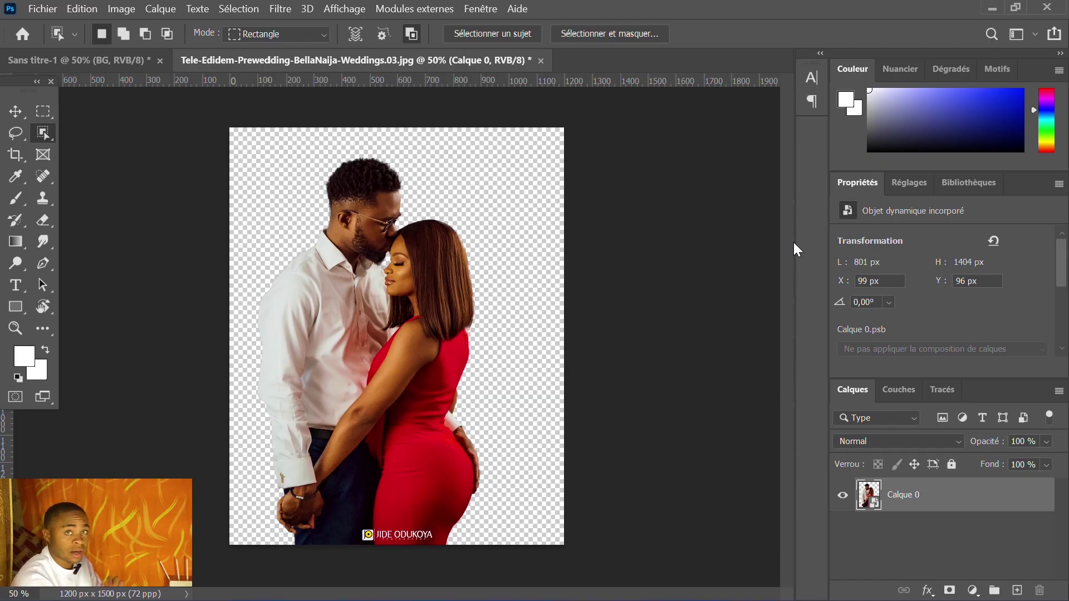
Place the Coeur 3D image as an embedded object in the Sans titre-1 document and shrink it to about 627 x 501 px at the centre
left_click(65, 60)
left_click(42, 8)
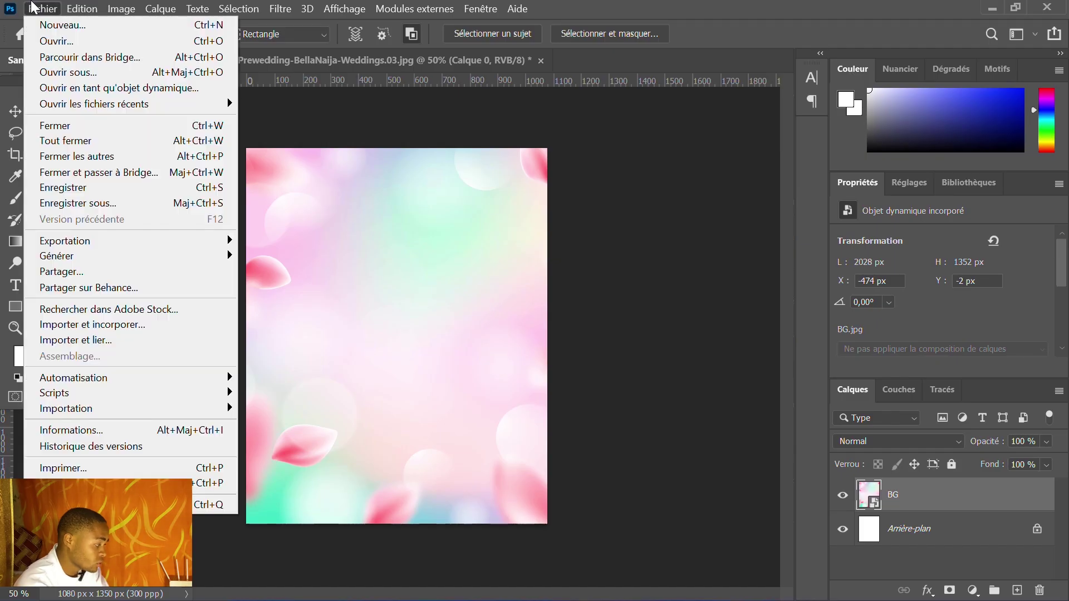
left_click(129, 326)
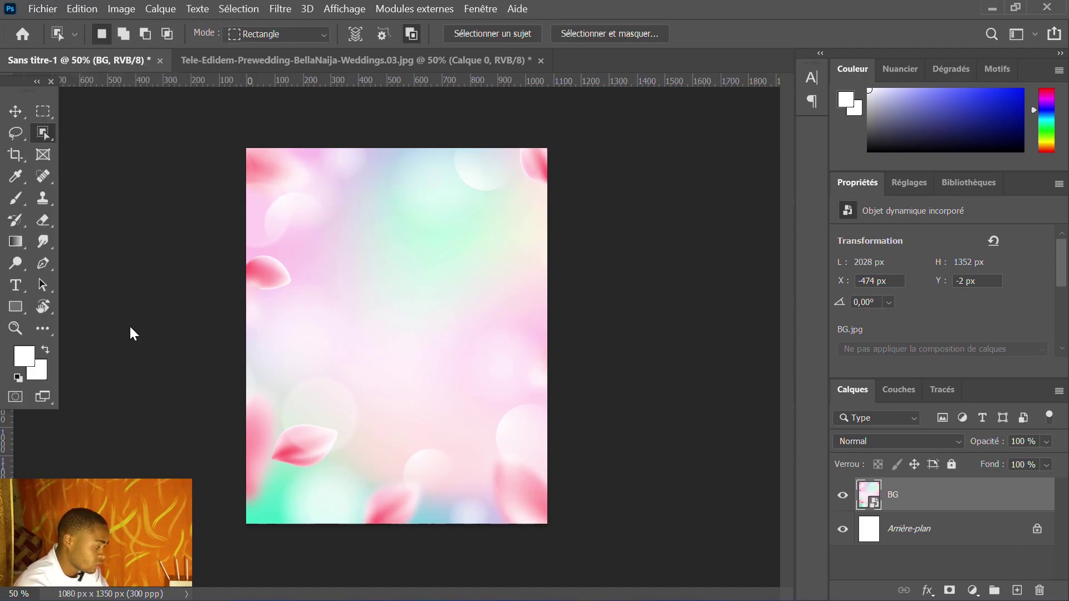
double_click(282, 171)
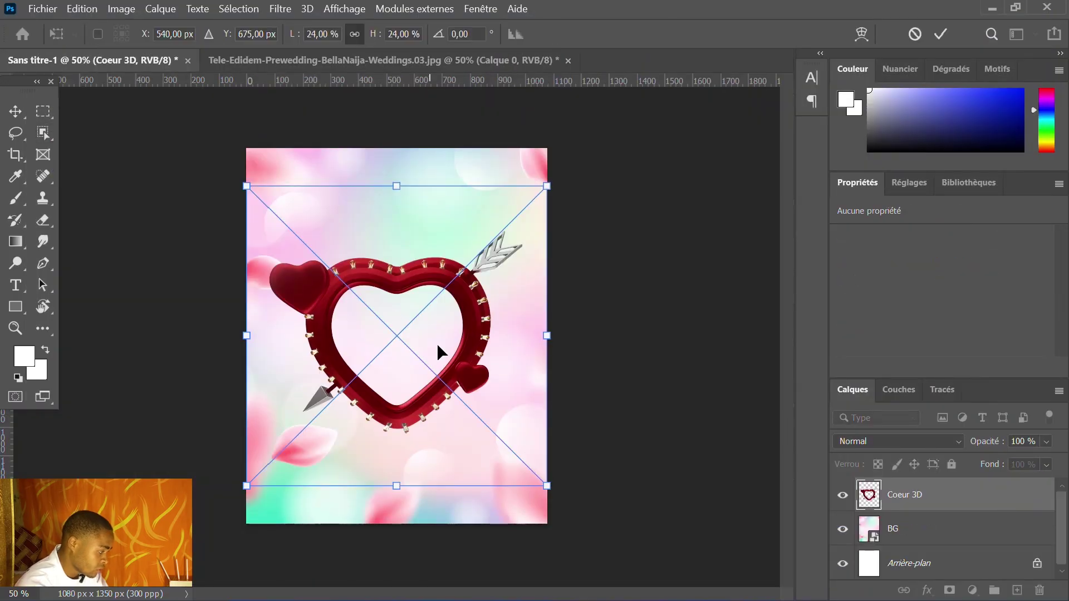
left_click_drag(543, 336, 448, 334)
key("Return")
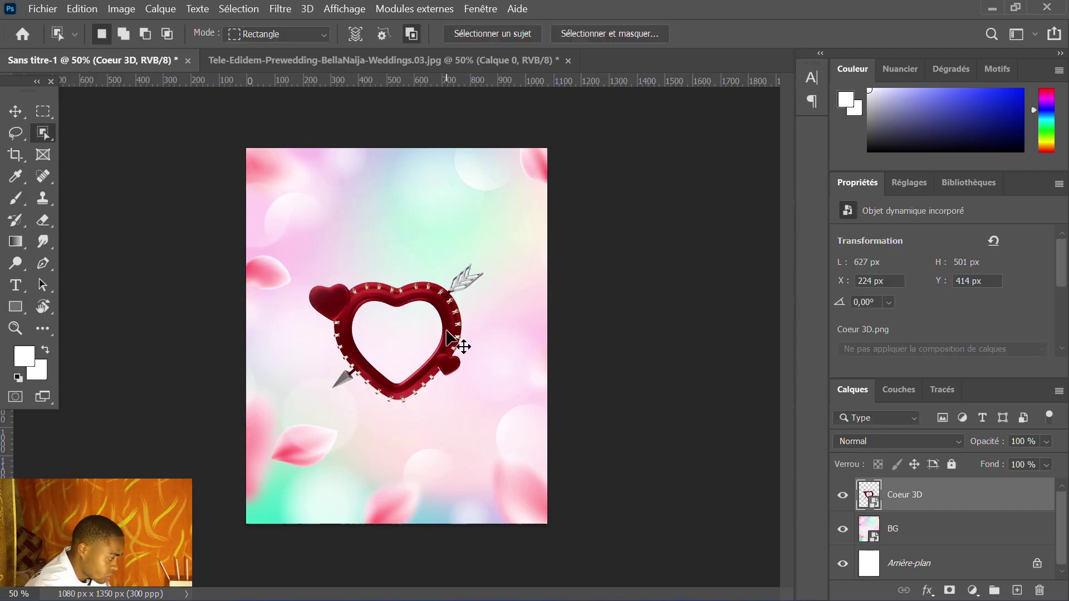
Place the Textes image as an embedded object above the heart and shrink the AMOUR lettering to about 499 x 134 px
key("ctrl+plus")
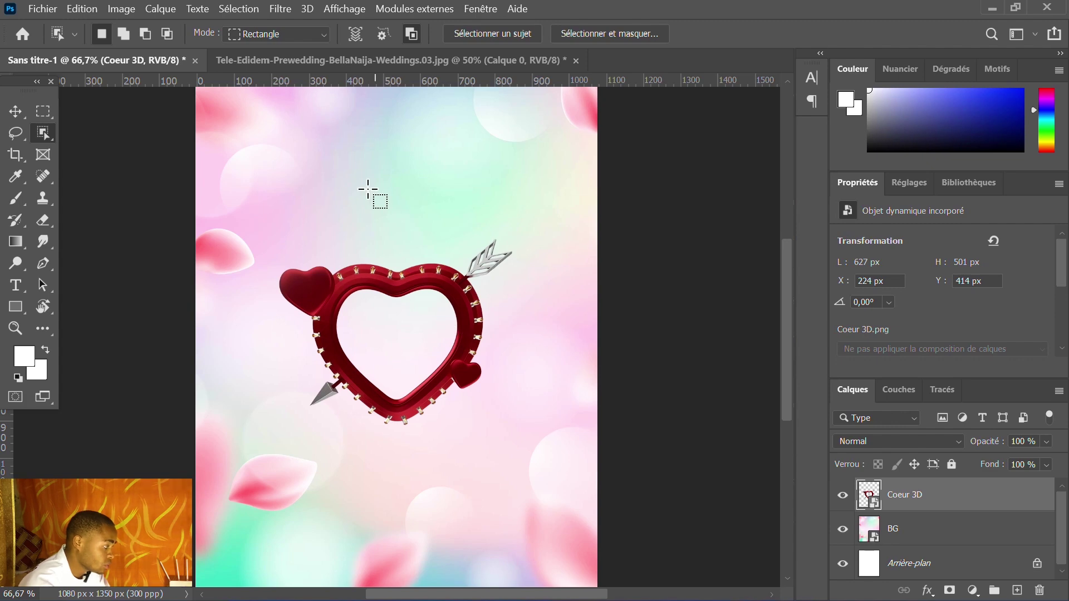
left_click(45, 11)
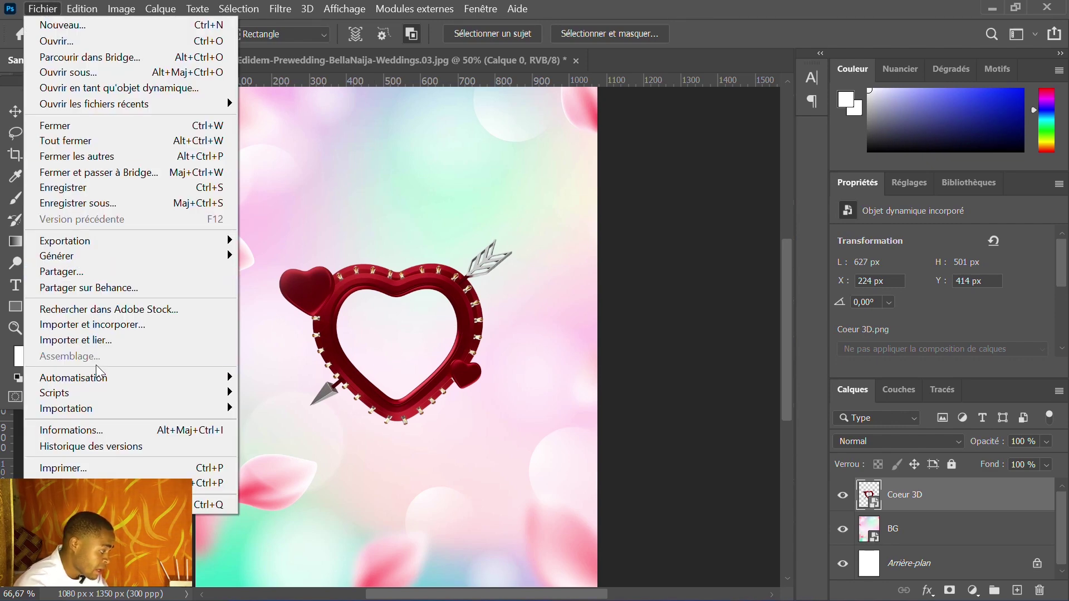
left_click(94, 329)
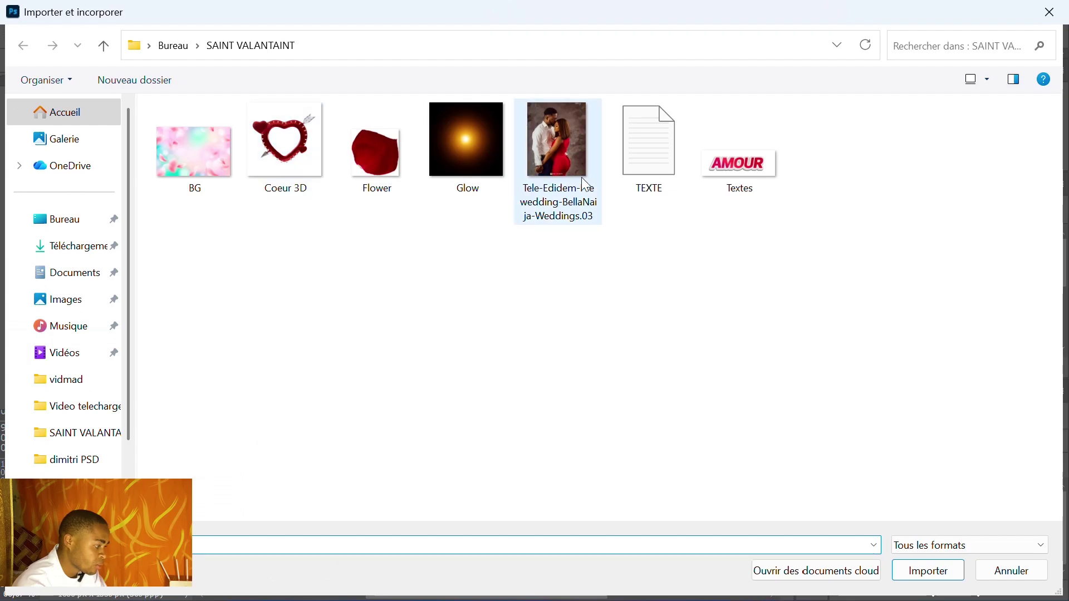
double_click(752, 172)
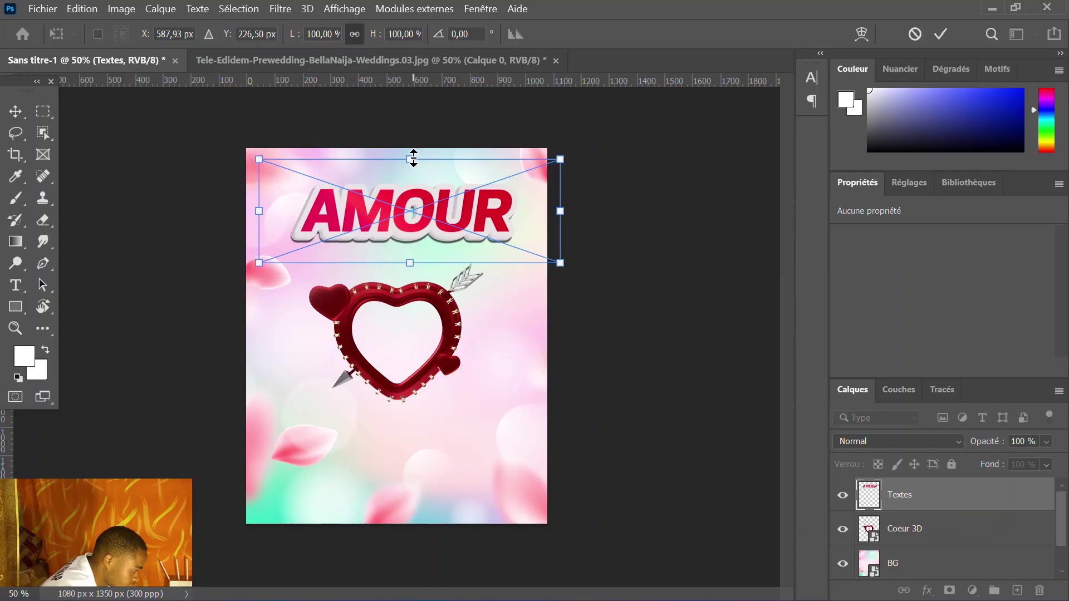
left_click_drag(413, 158, 390, 188)
key("Return")
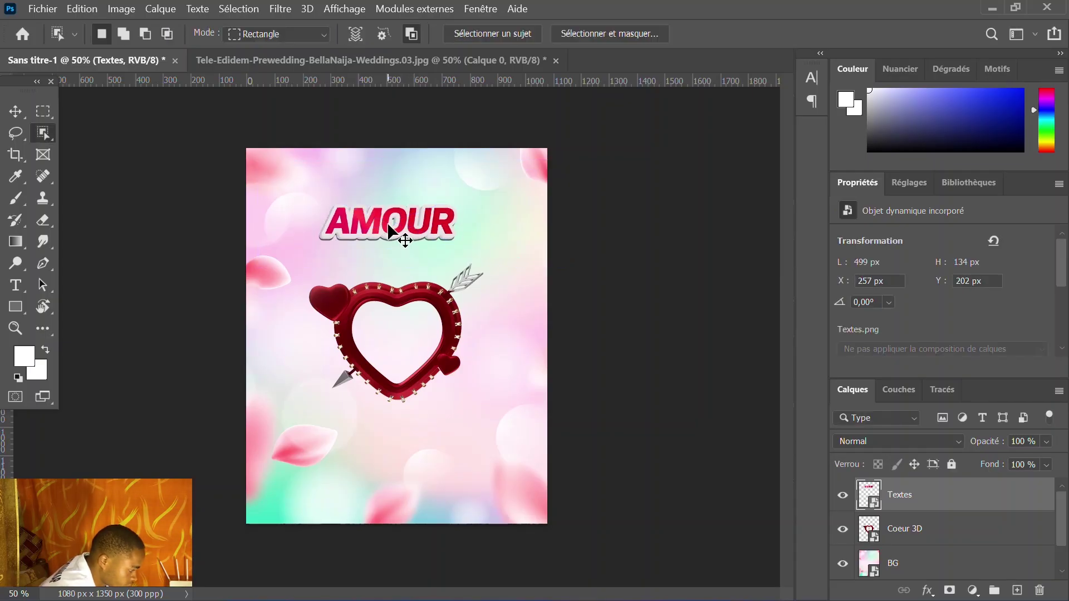
Move the AMOUR lettering slightly left above the heart, to X 224 px
key("ctrl+plus")
left_click_drag(786, 313, 786, 291)
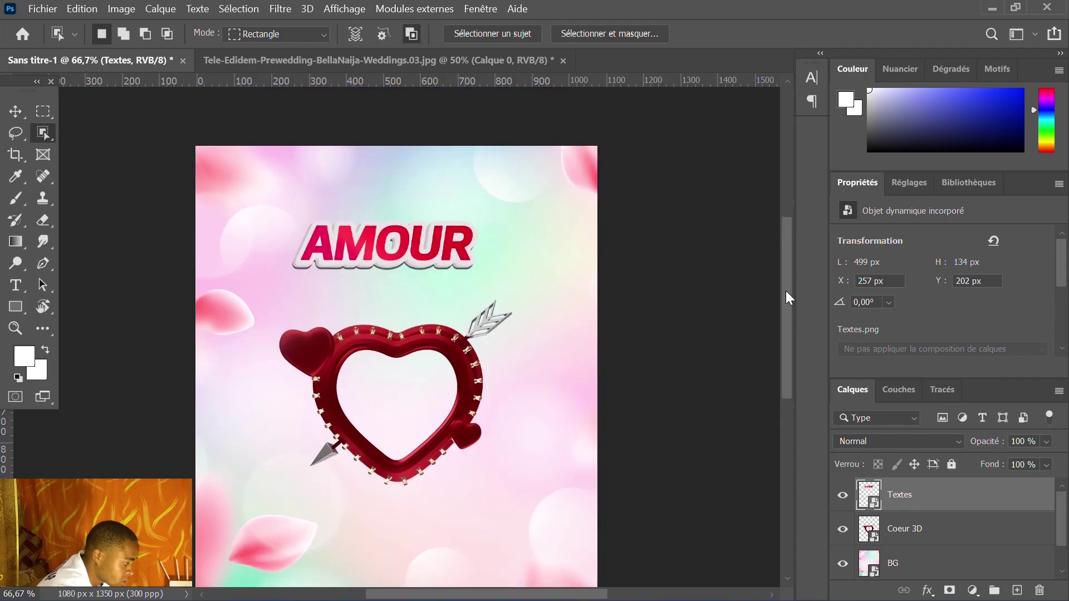
key("v")
left_click_drag(395, 263, 382, 265)
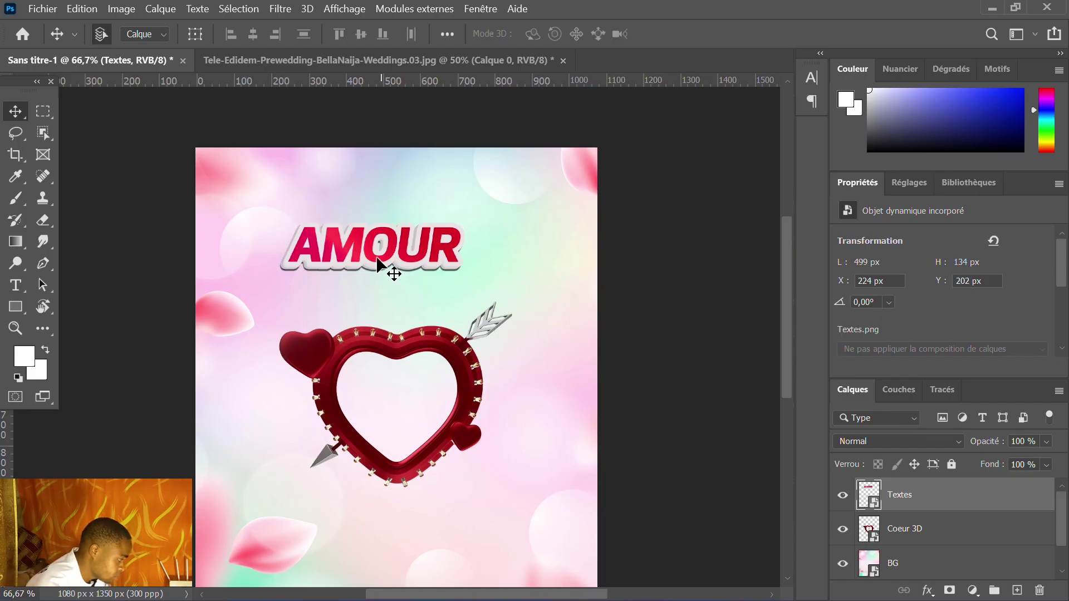
Add the text BONNE FETE DE in Montserrat 12 pt centred just above the AMOUR lettering
left_click(13, 286)
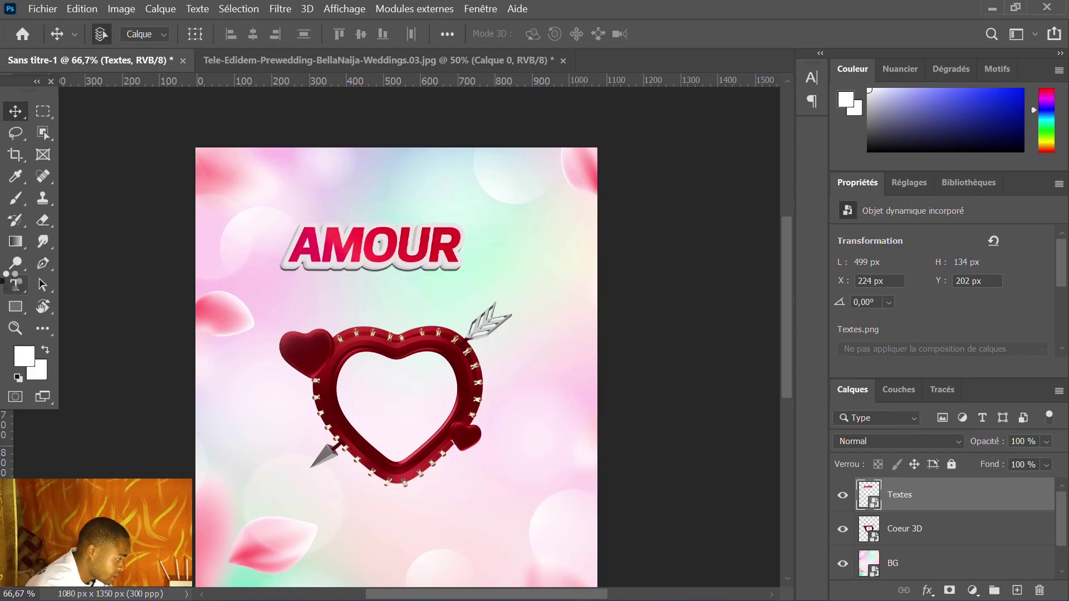
left_click(263, 190)
left_click_drag(1068, 287, 1068, 290)
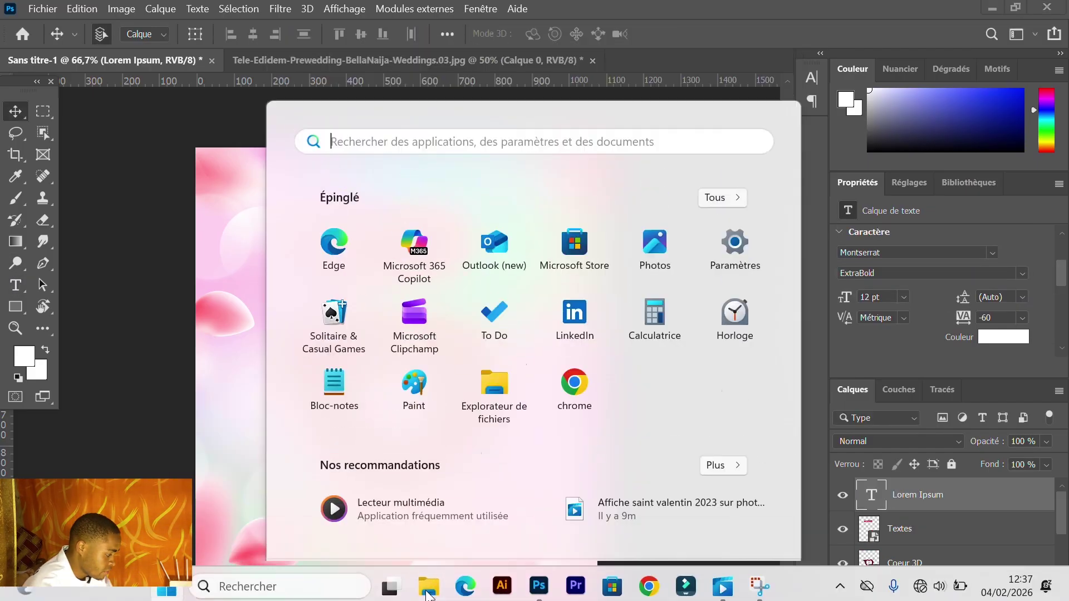
key("super")
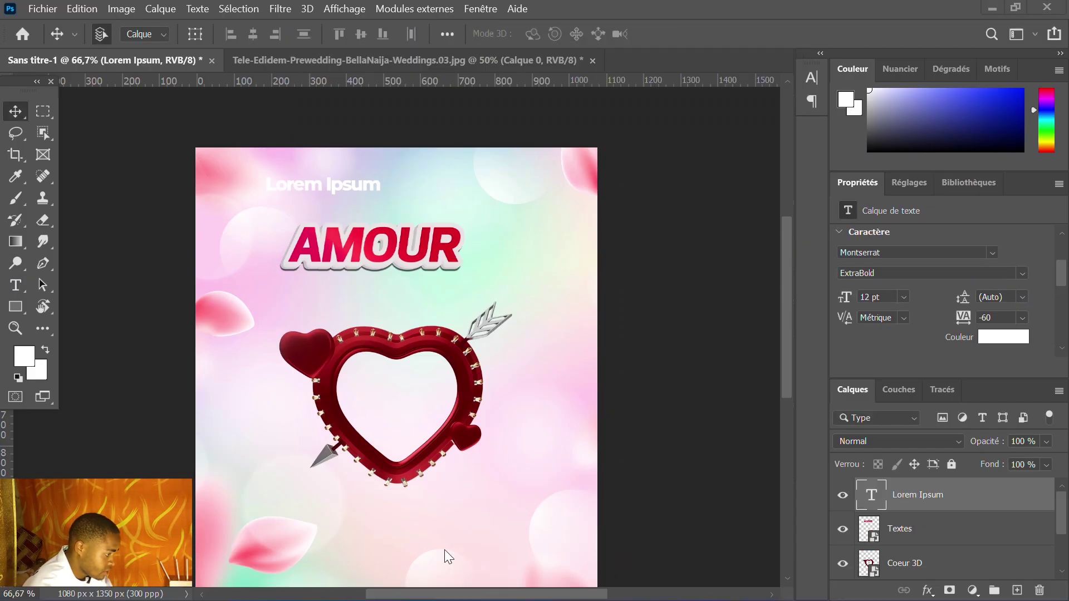
key("super")
key("super")
mouse_move(739, 508)
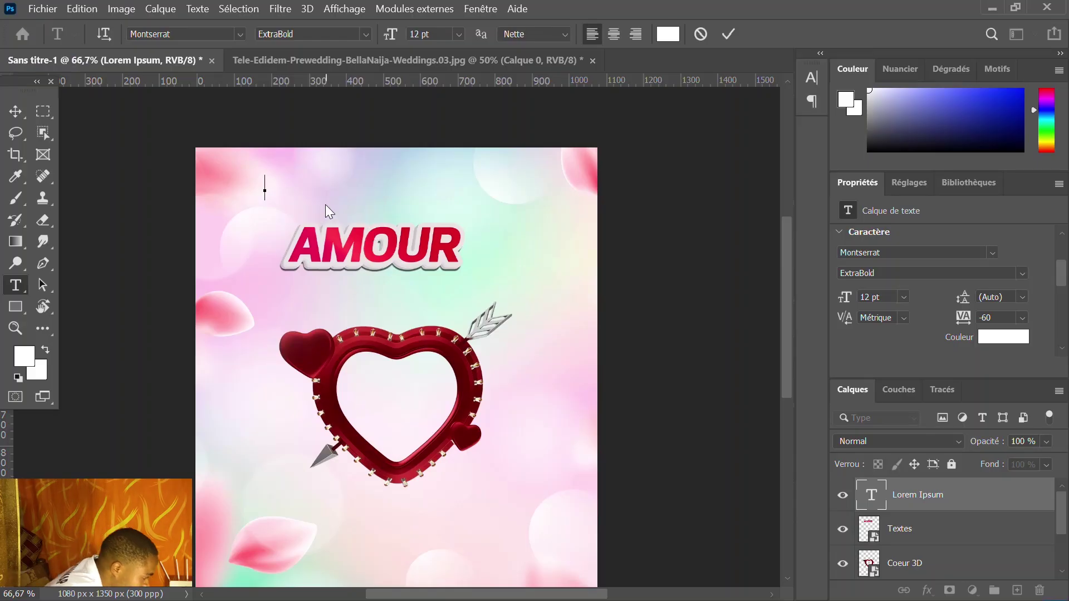
type("L")
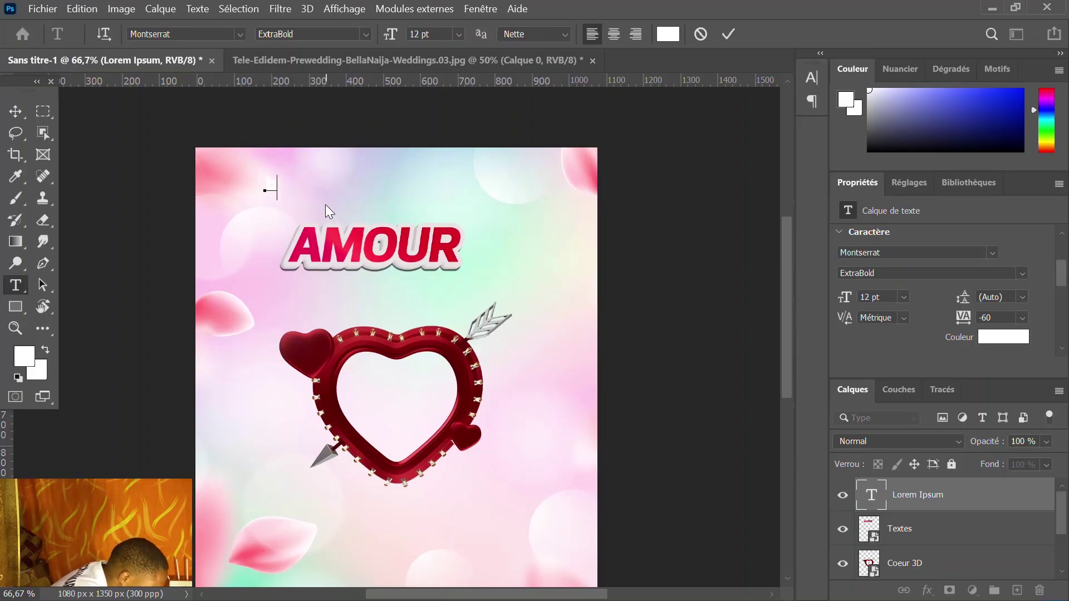
type("O")
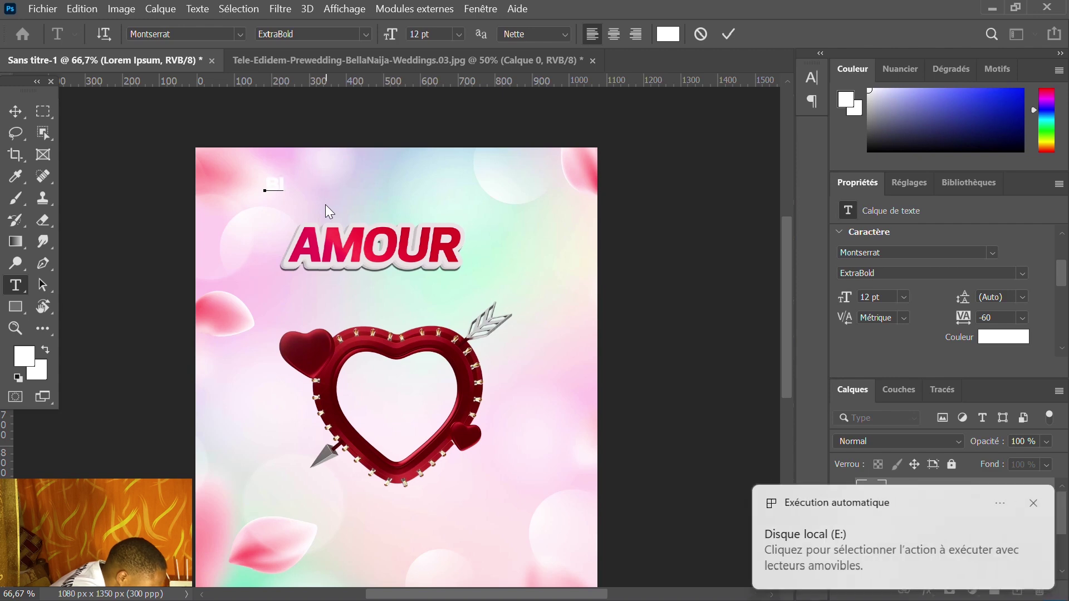
type("NNE FETE DE")
left_click(16, 113)
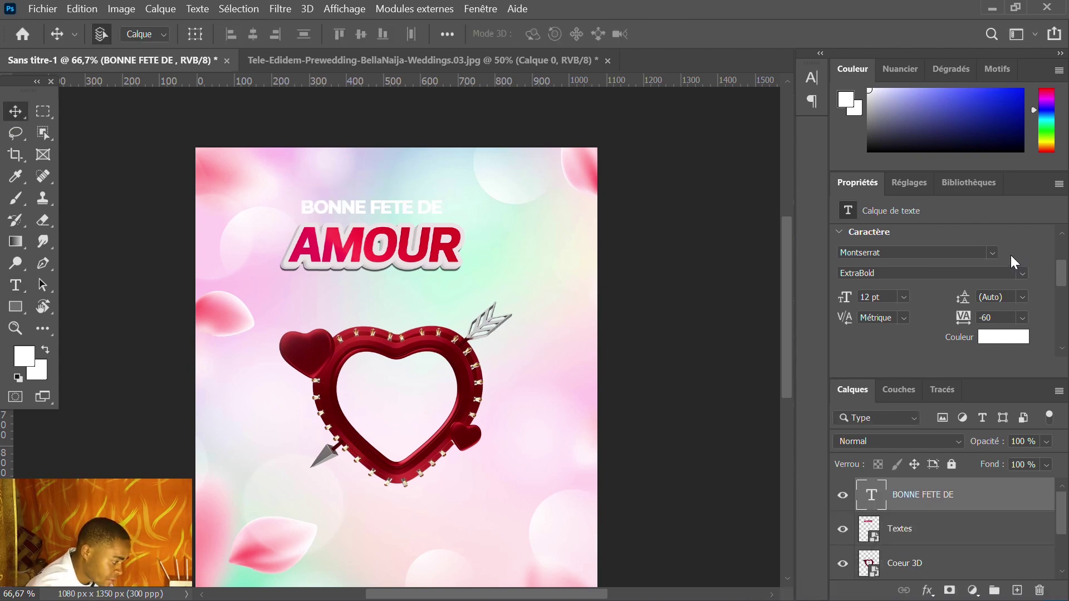
Try the Bold and ExtraBold Italic font styles on the BONNE FETE DE text and settle on Black
left_click(1021, 272)
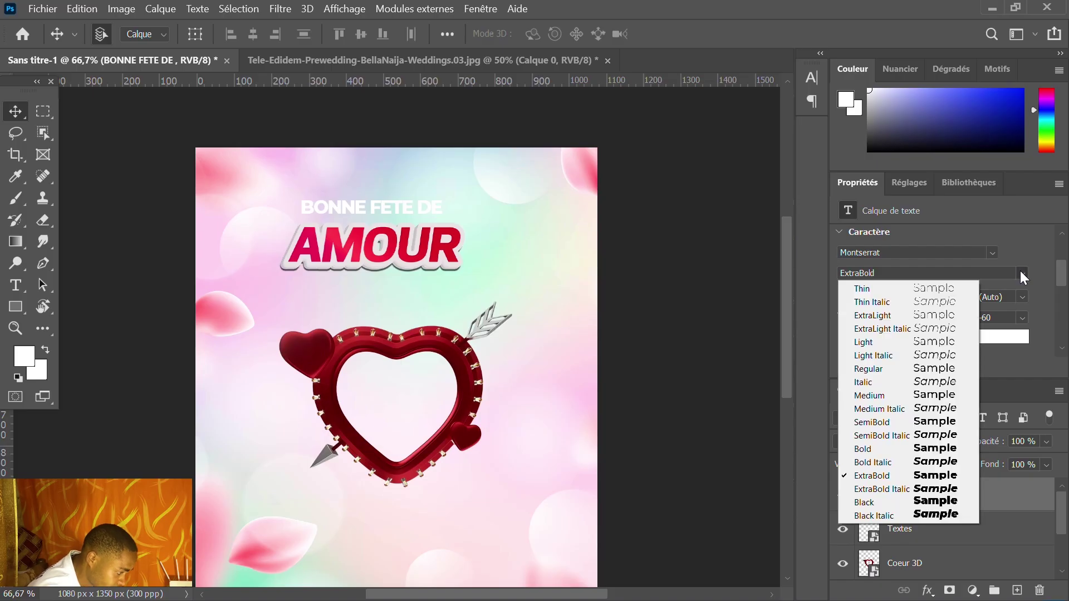
left_click(941, 453)
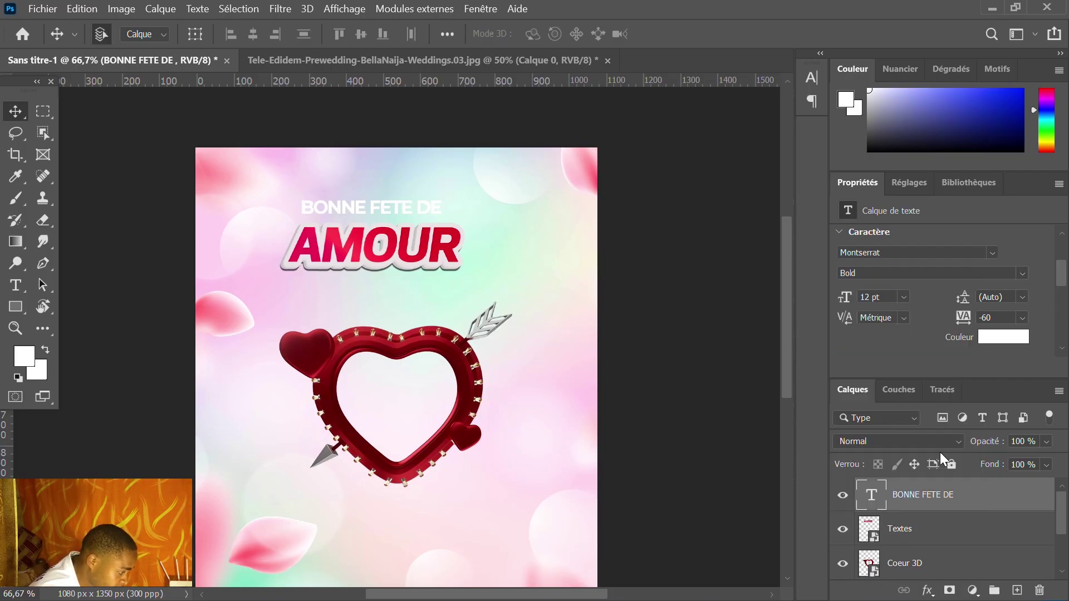
left_click(1019, 273)
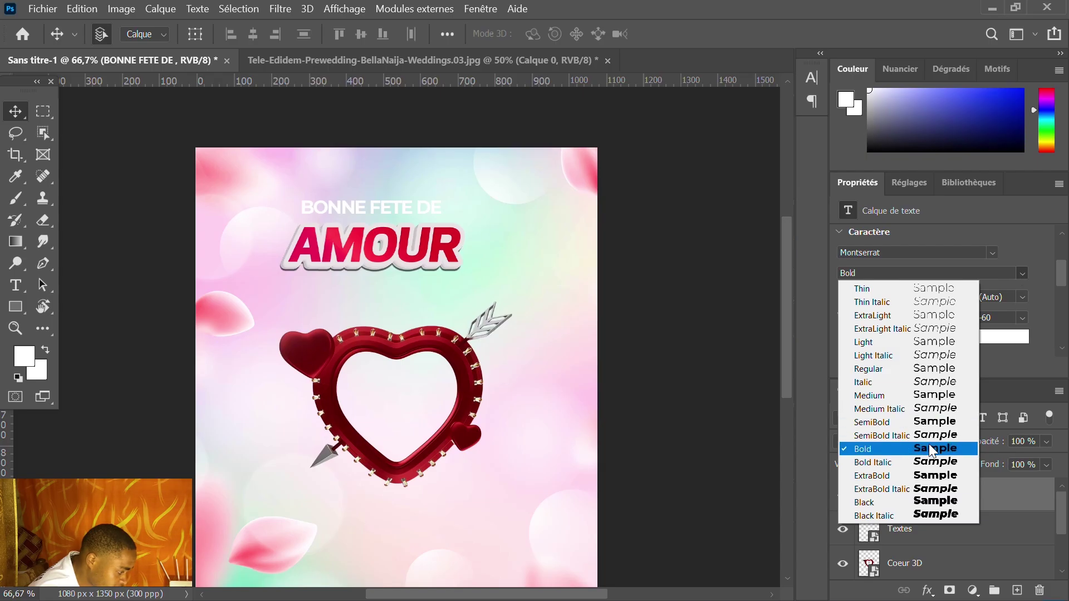
left_click(919, 488)
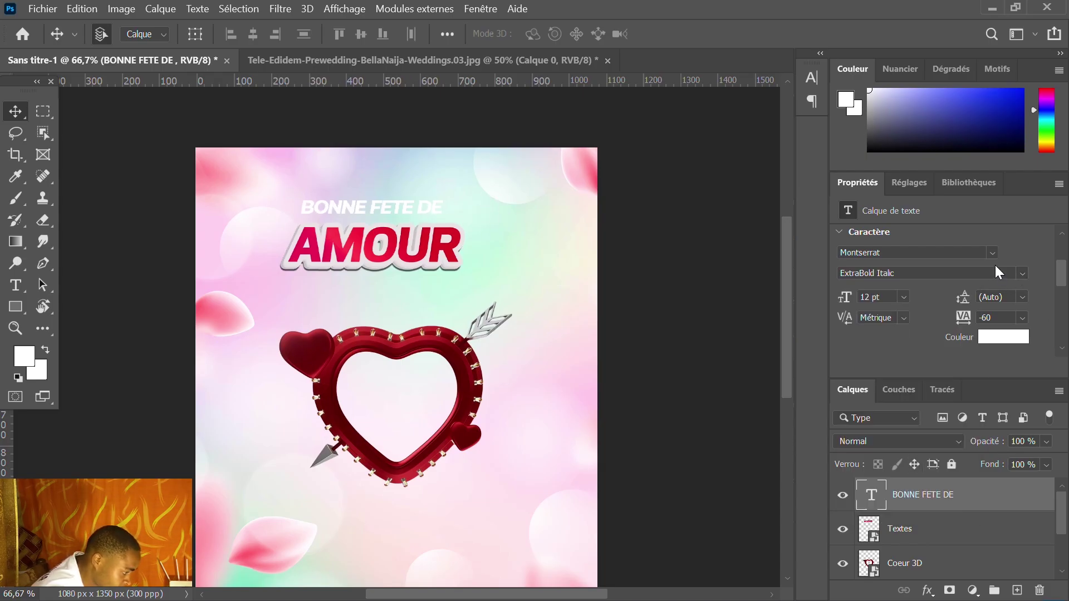
left_click(1020, 272)
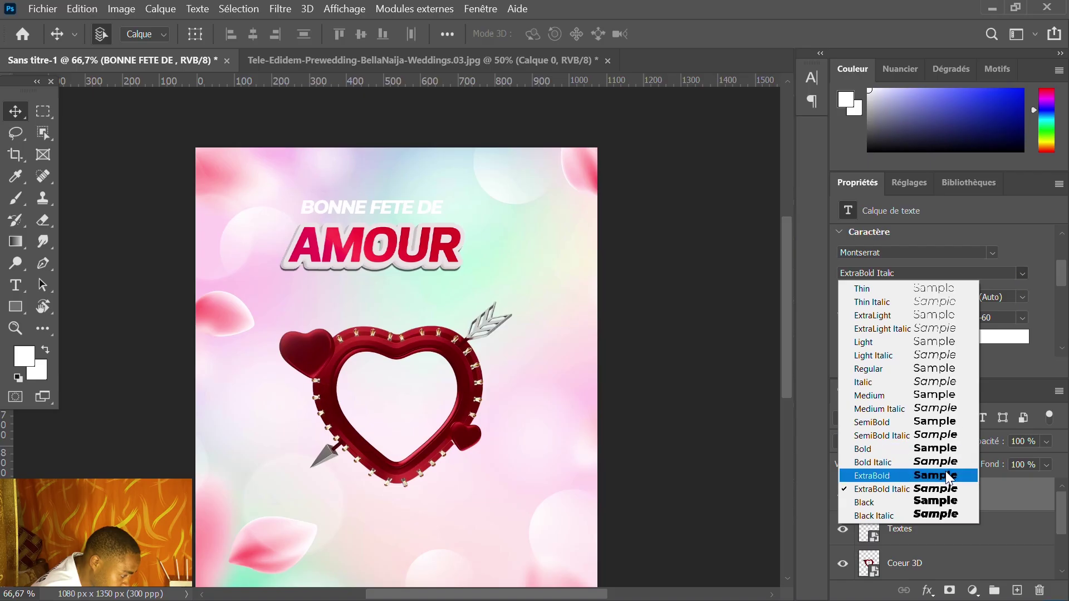
left_click(946, 501)
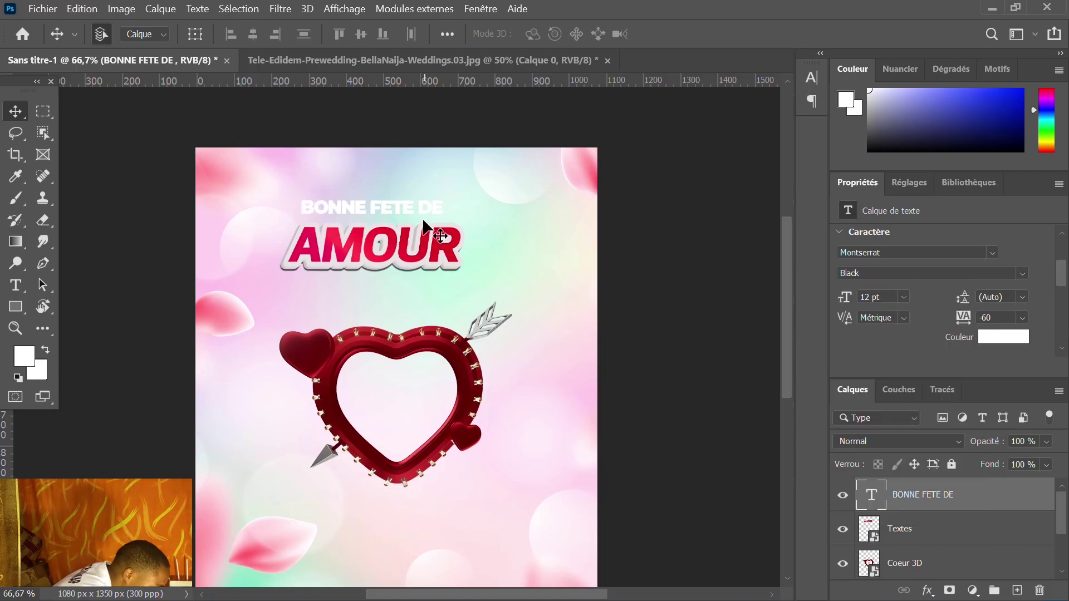
Turn a black copy of the BONNE FETE DE text into L' and place it left of AMOUR, at about X 163 px, Y 175 px
key("ctrl")
key("ctrl+1")
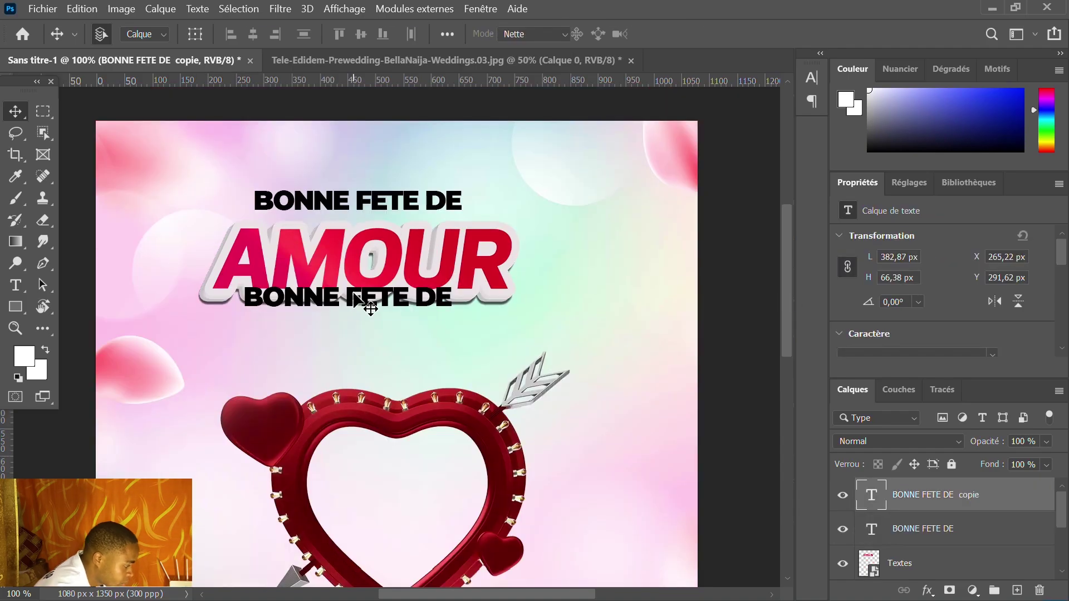
double_click(355, 294)
type("L")
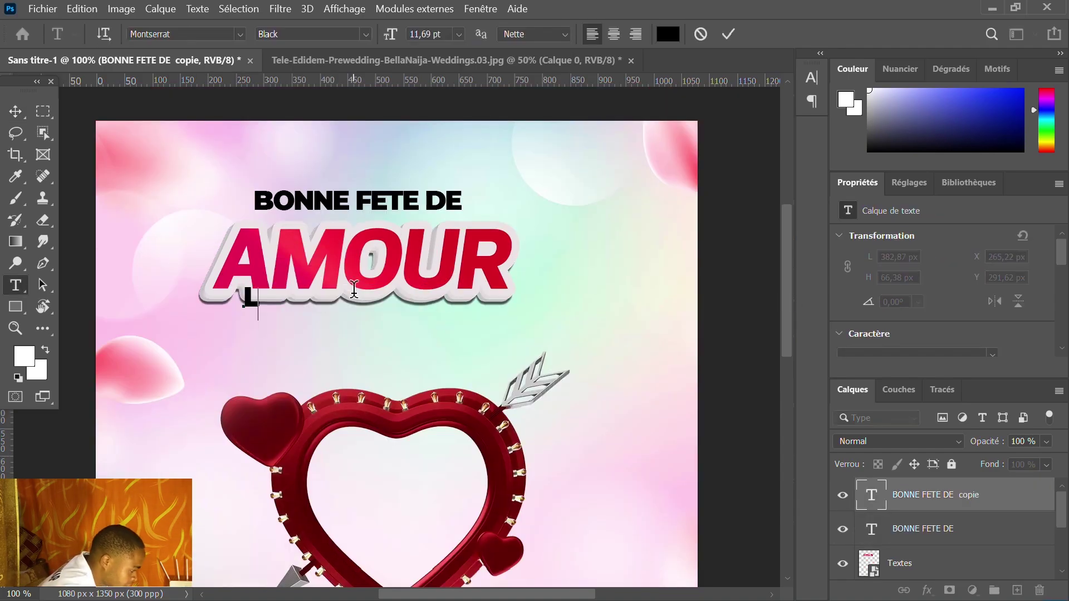
type("'")
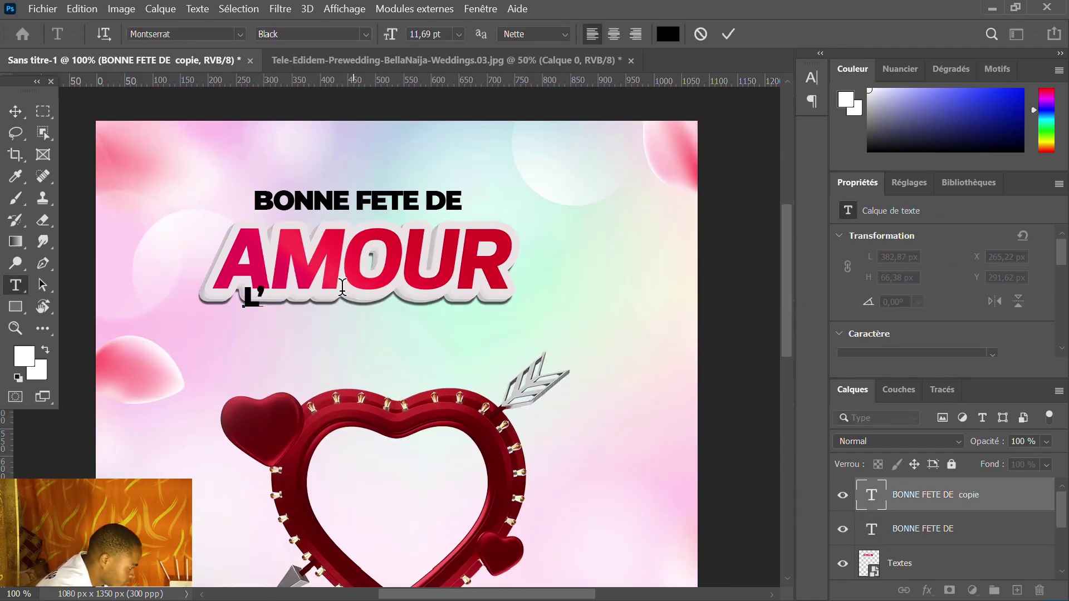
left_click(19, 114)
left_click_drag(253, 299, 195, 239)
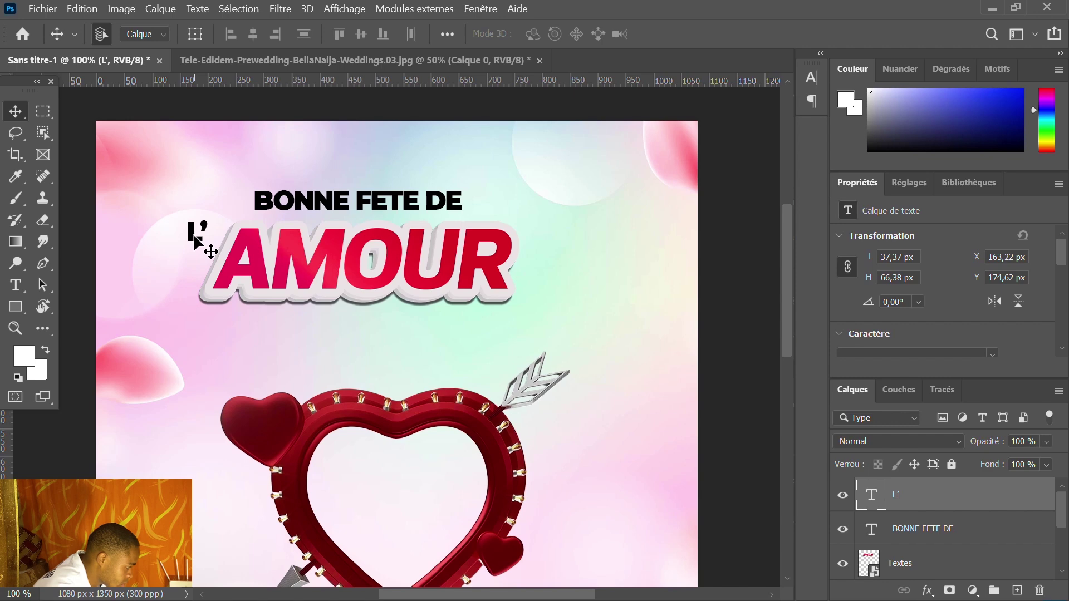
Move the 3D heart slightly left beneath the title, to X 185 px
key("ctrl+minus")
key("alt+bracketleft")
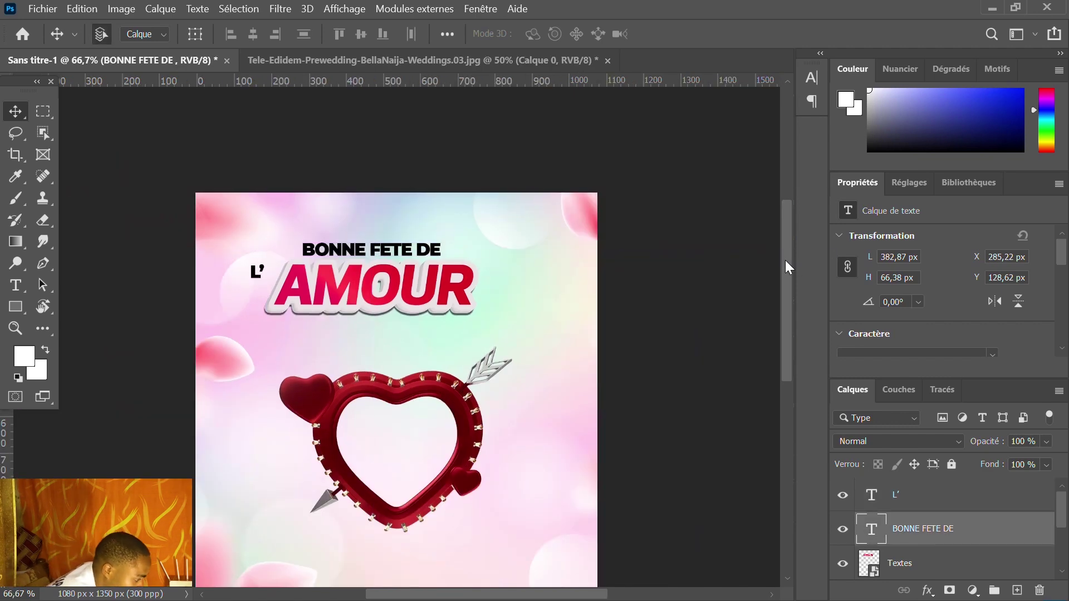
left_click_drag(785, 260, 767, 272)
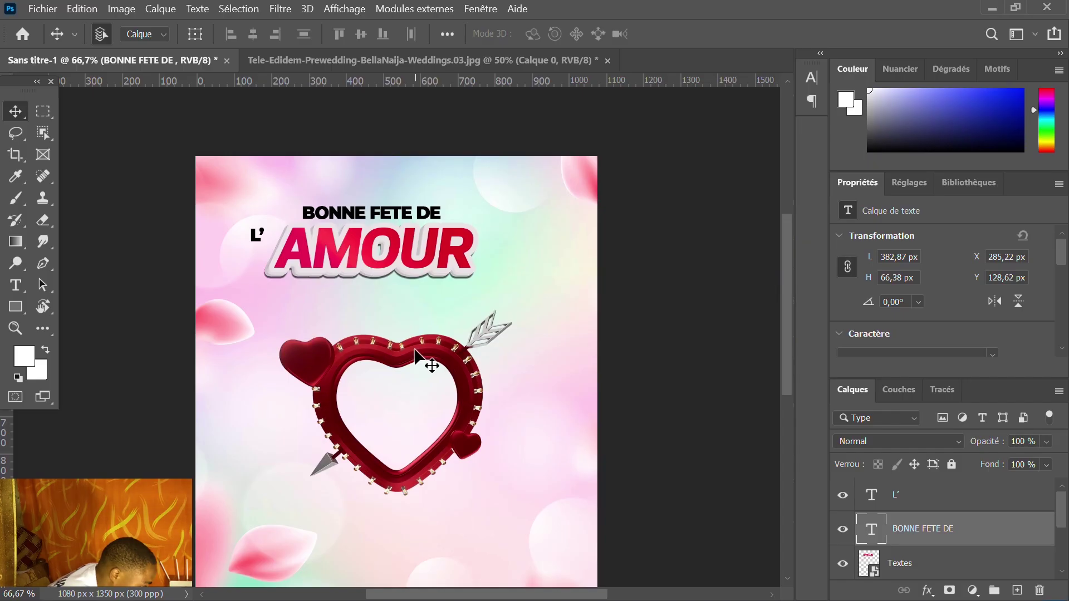
left_click_drag(414, 348, 403, 347)
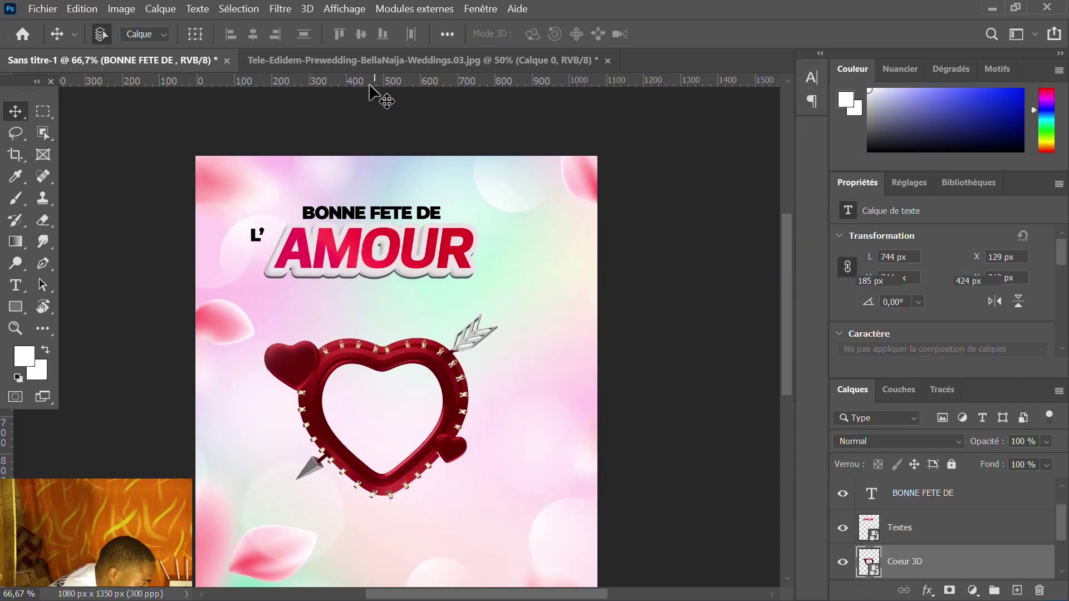
Copy the cut-out couple from the photo document into Sans titre-1 and shrink it to about 415 x 727 px over the heart
left_click(366, 62)
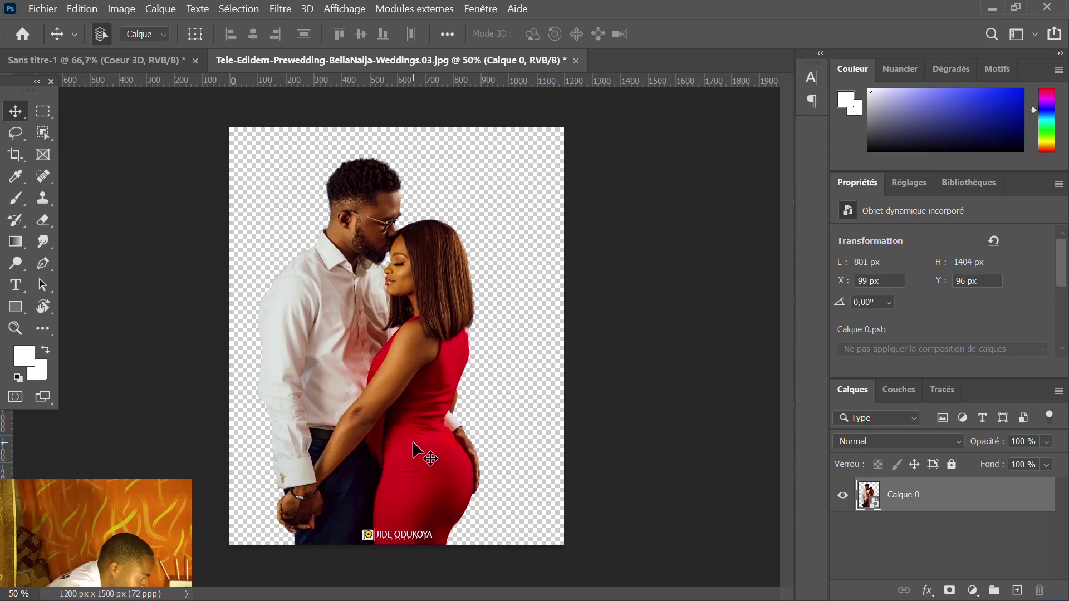
key("ctrl+Tab")
key("ctrl+v")
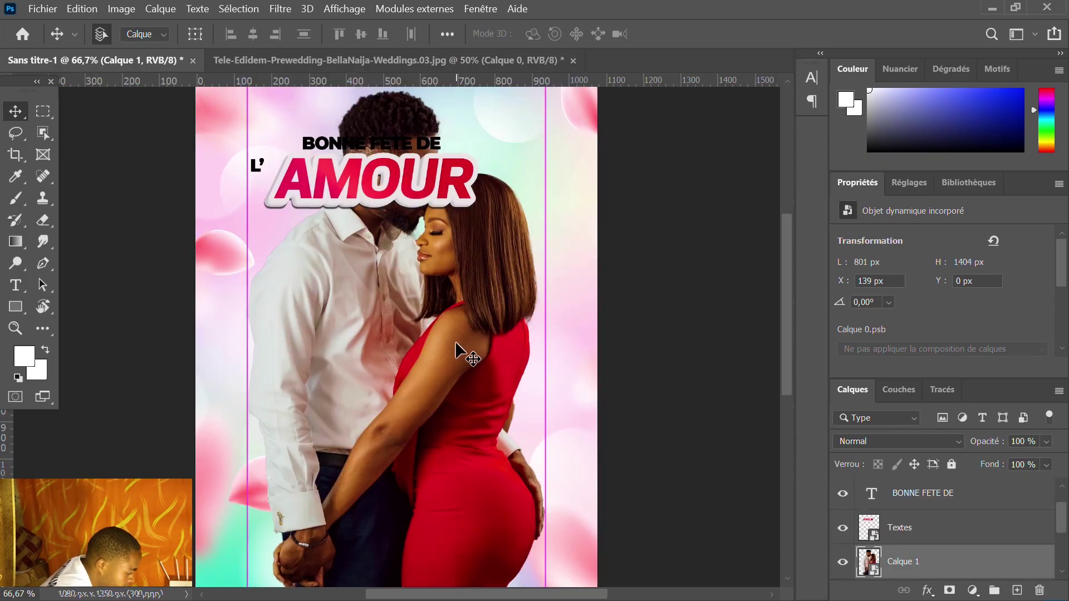
key("ctrl+t")
left_click_drag(456, 351, 465, 374)
key("Return")
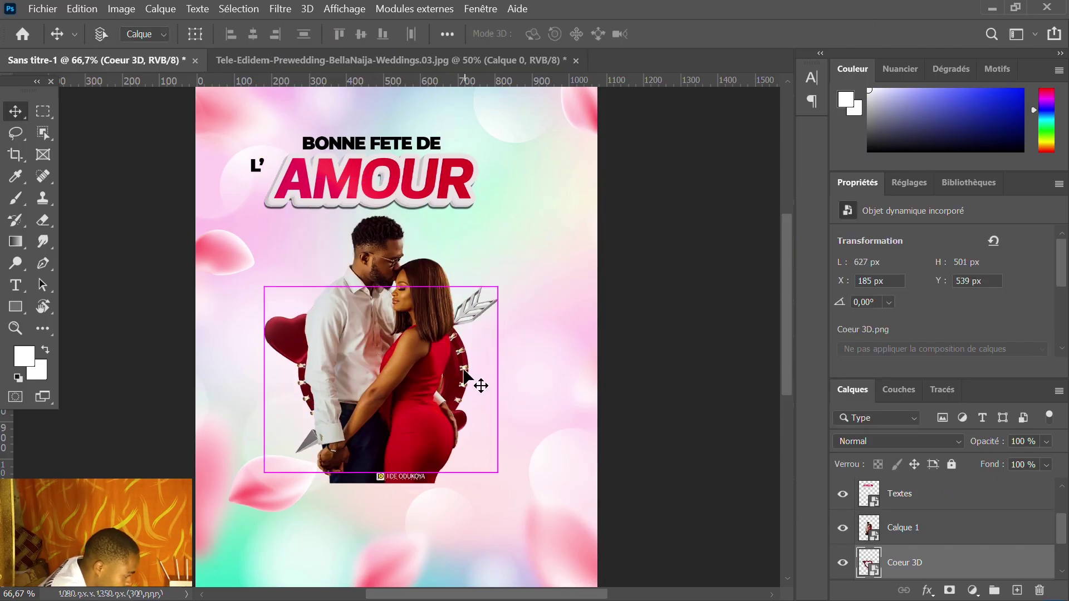
Enlarge the 3D heart to about 726 x 580 px and move the couple up over it, to X 266 px, Y 277 px
key("ctrl+t")
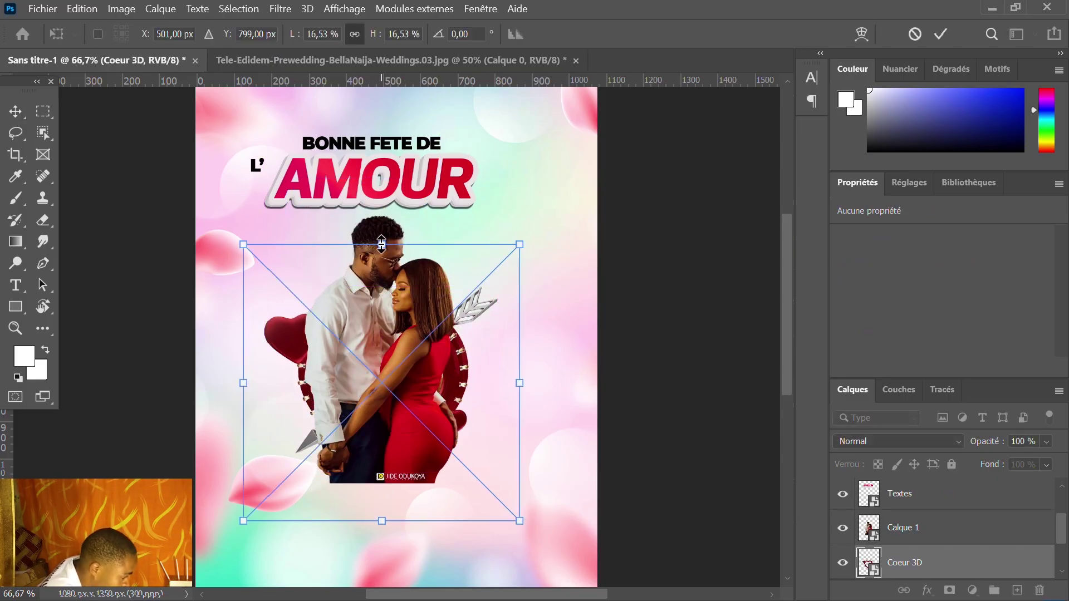
left_click_drag(389, 245, 386, 202)
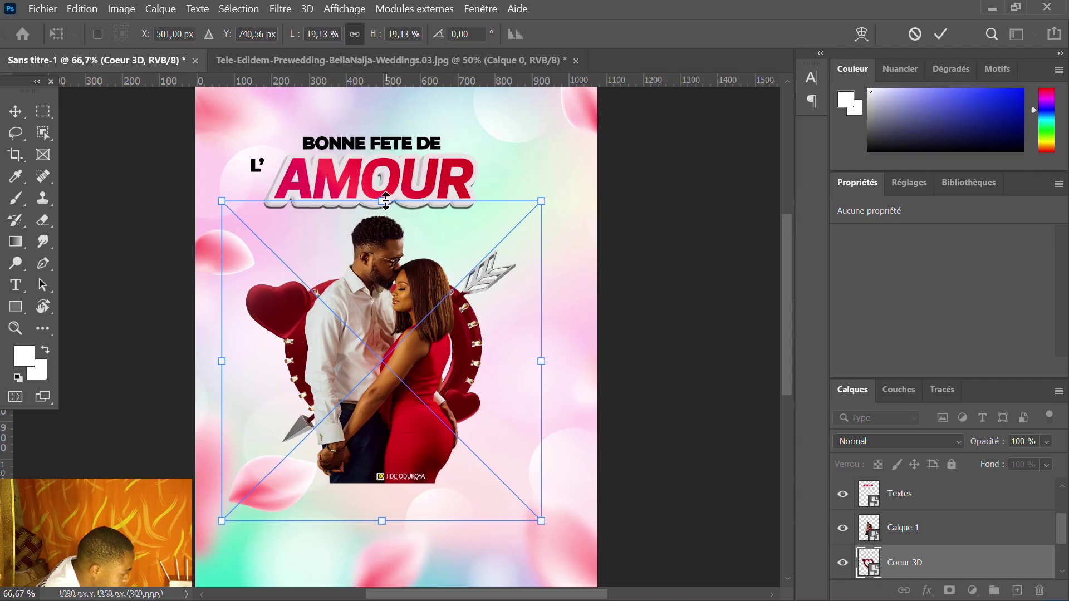
left_click(24, 106)
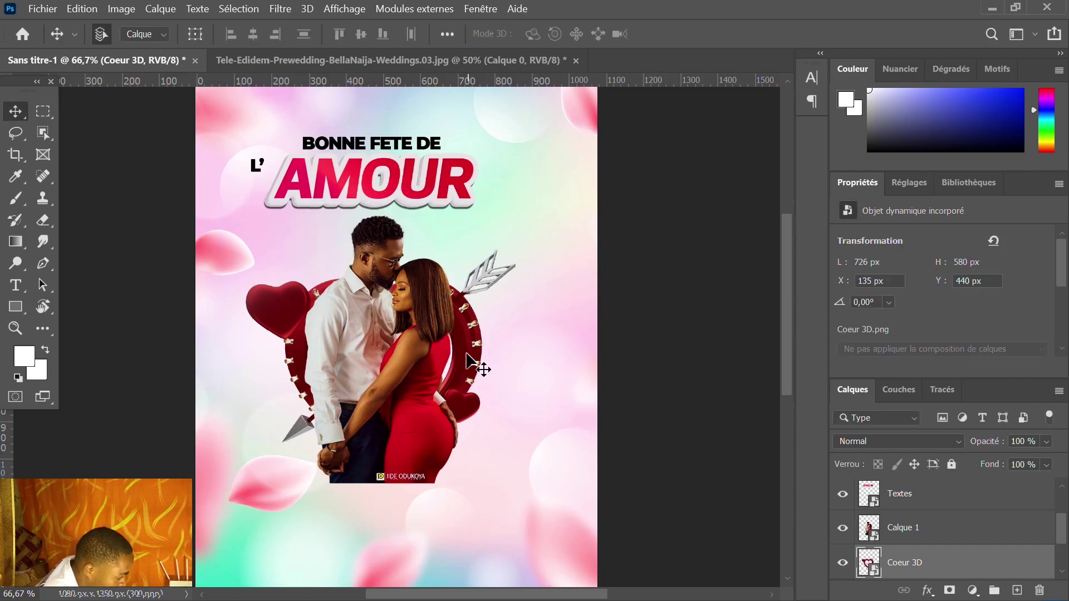
left_click_drag(434, 358, 425, 334)
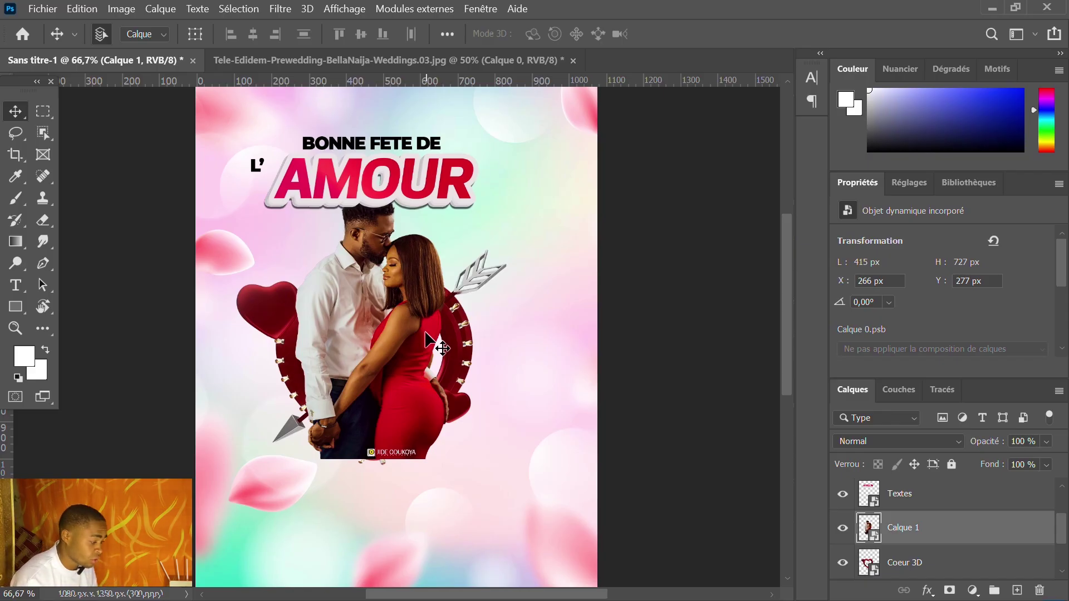
Load the Coeur 3D layer's outline as a selection and add a layer mask from it to the couple layer Calque 1
key("alt+bracketleft")
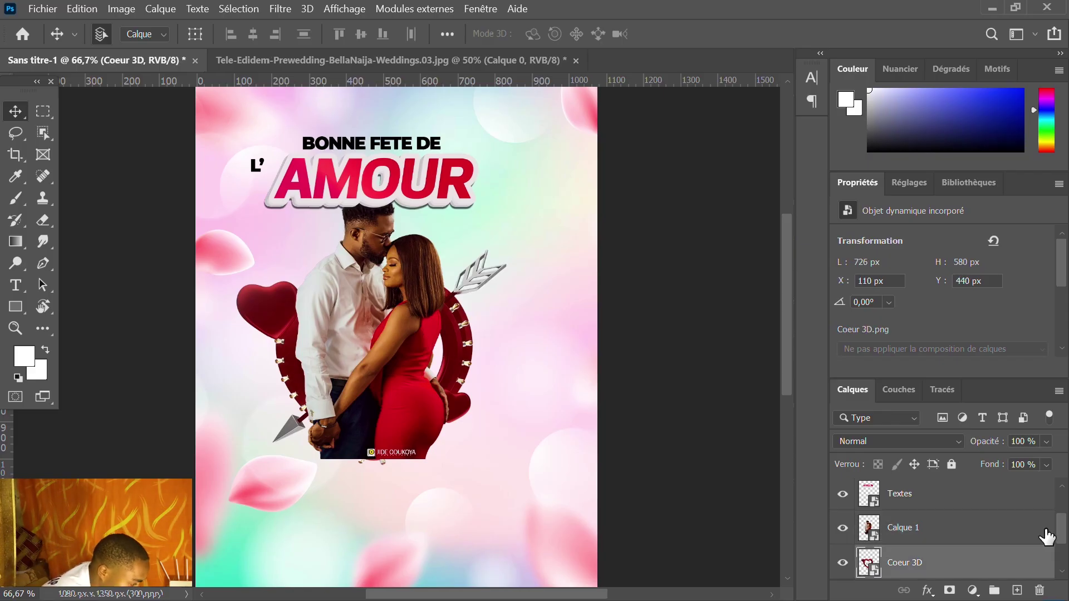
scroll(1066, 535, "down", 1)
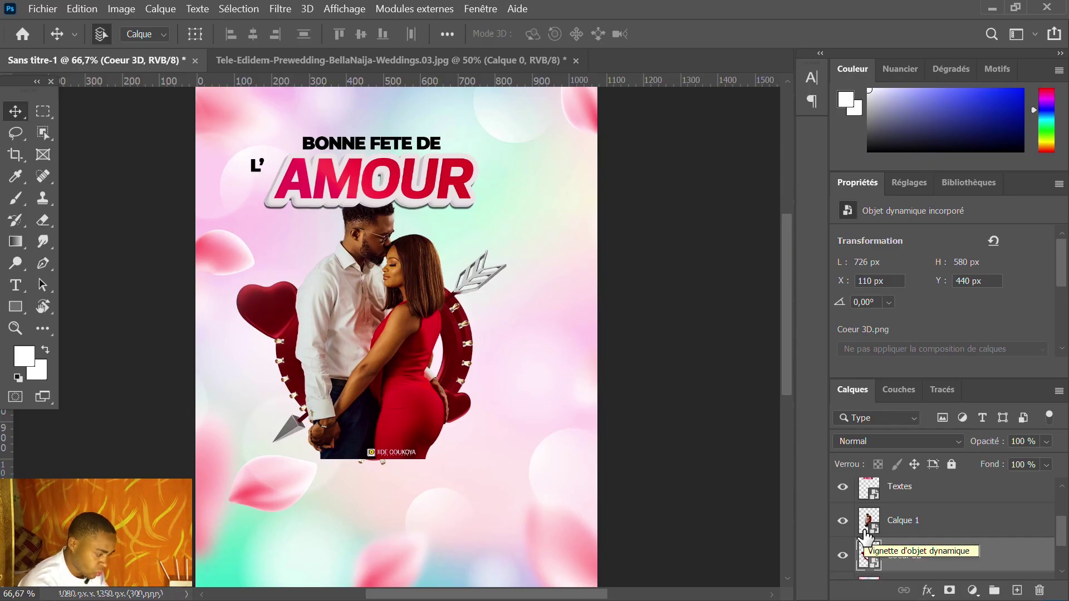
left_click(869, 542, "ctrl")
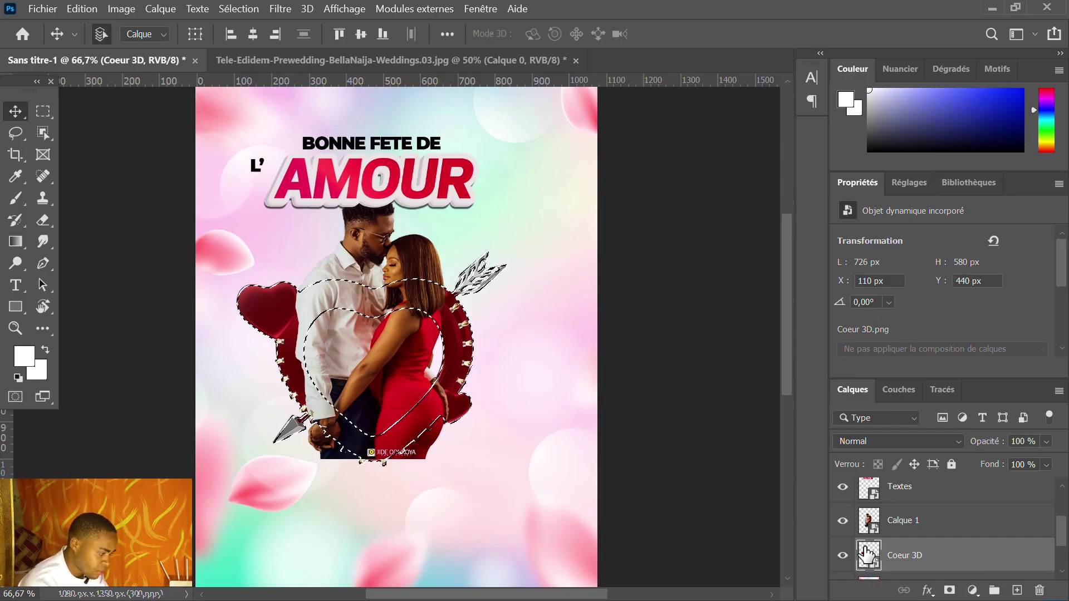
left_click(896, 526)
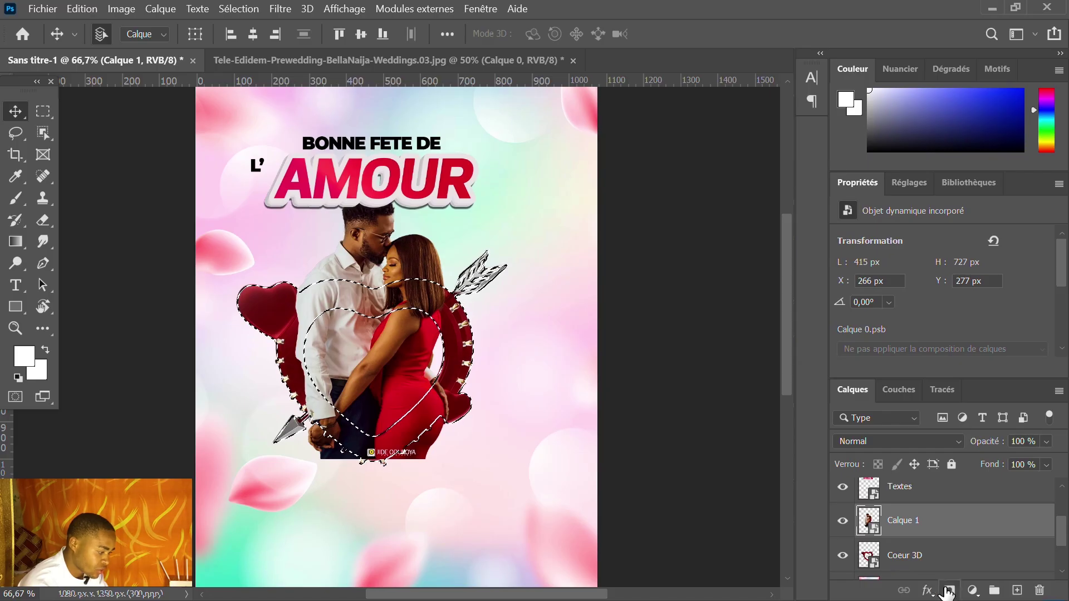
left_click(948, 591)
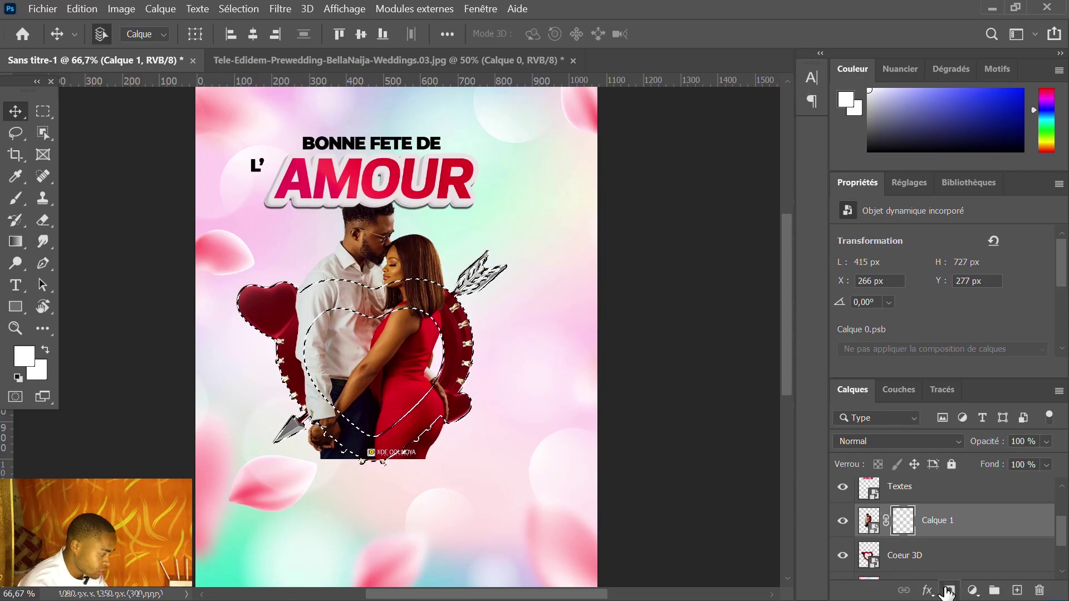
Paint white on Calque 1's layer mask with the 354 px Arrondi net brush to reveal the couple's heads above the heart
left_click(17, 202)
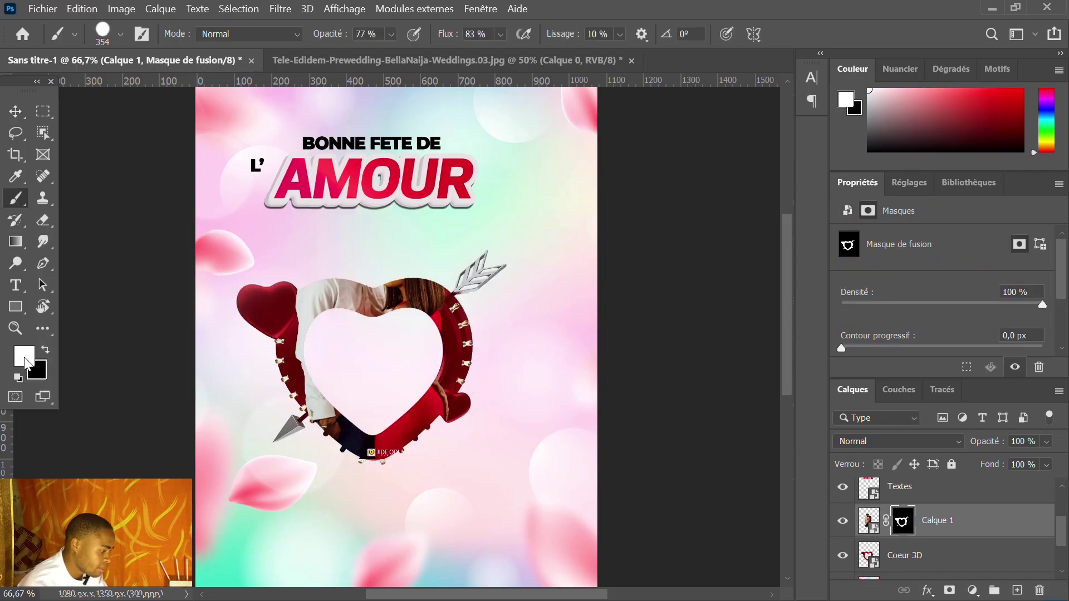
right_click(369, 284)
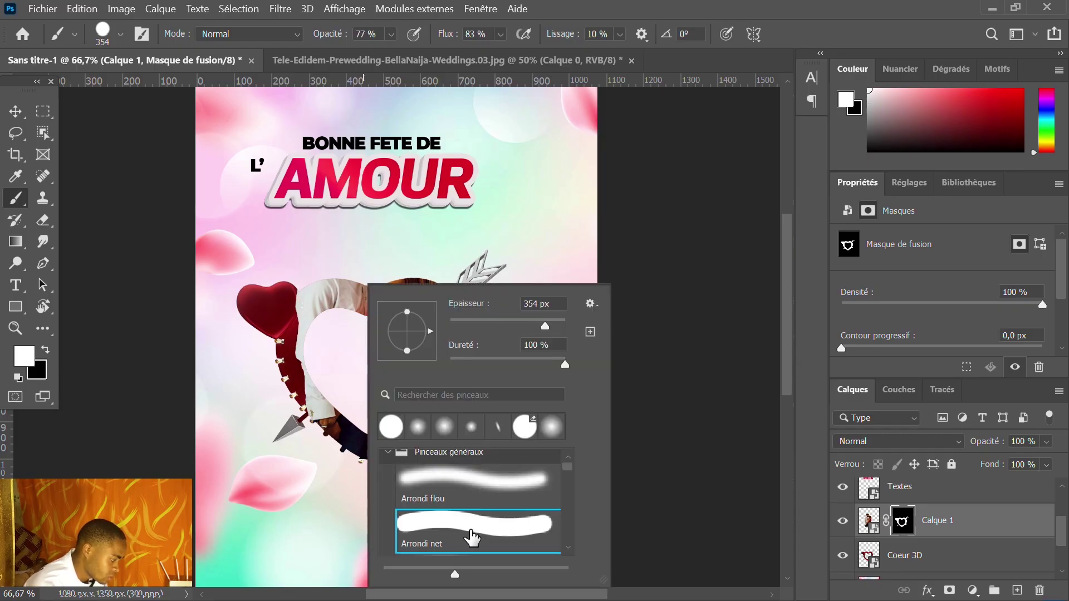
double_click(473, 537)
left_click_drag(362, 245, 401, 223)
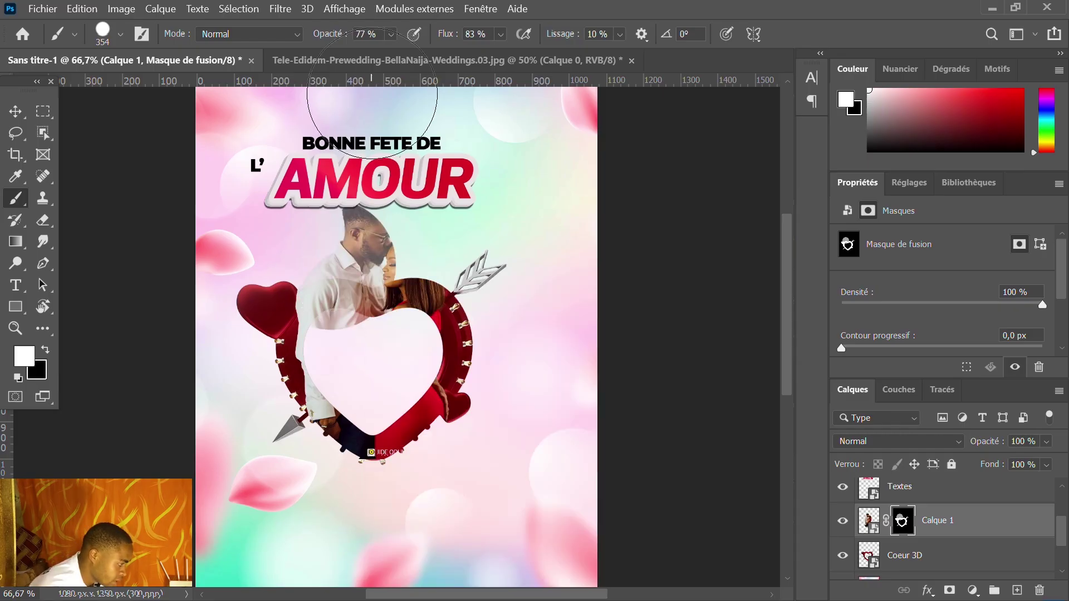
Raise the brush opacity to 100 % and shrink the brush to 226 px while painting the mask white over the couple's bodies within the heart
left_click(393, 35)
left_click_drag(410, 54, 437, 54)
mouse_move(389, 245)
left_mouse_down()
mouse_move(347, 248)
mouse_move(346, 279)
mouse_move(376, 201)
mouse_move(380, 399)
mouse_move(419, 441)
left_mouse_up()
key("bracketleft")
key("bracketleft")
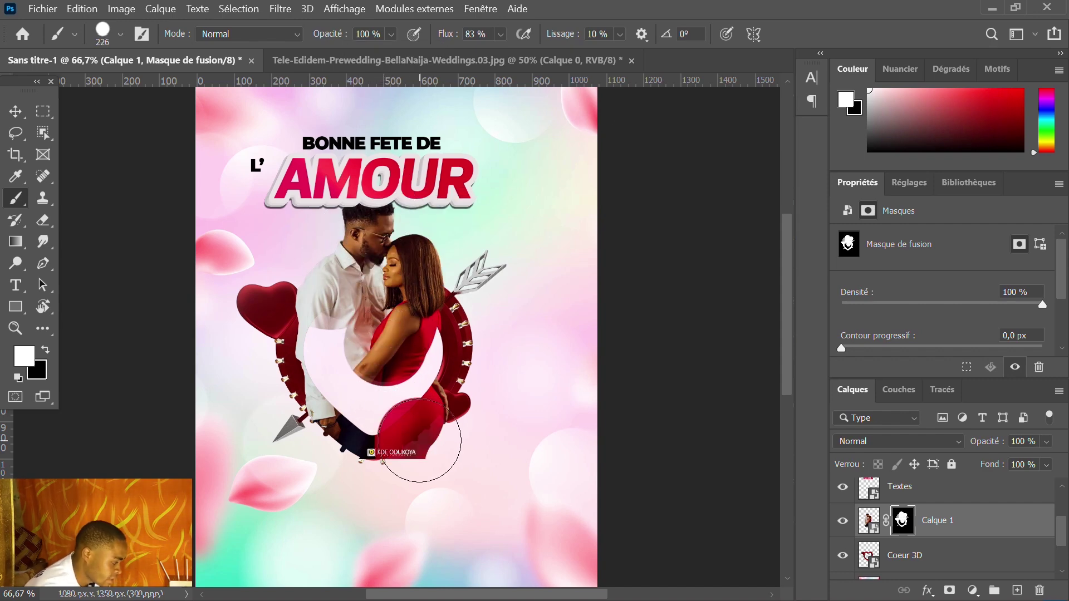
key("ctrl+z")
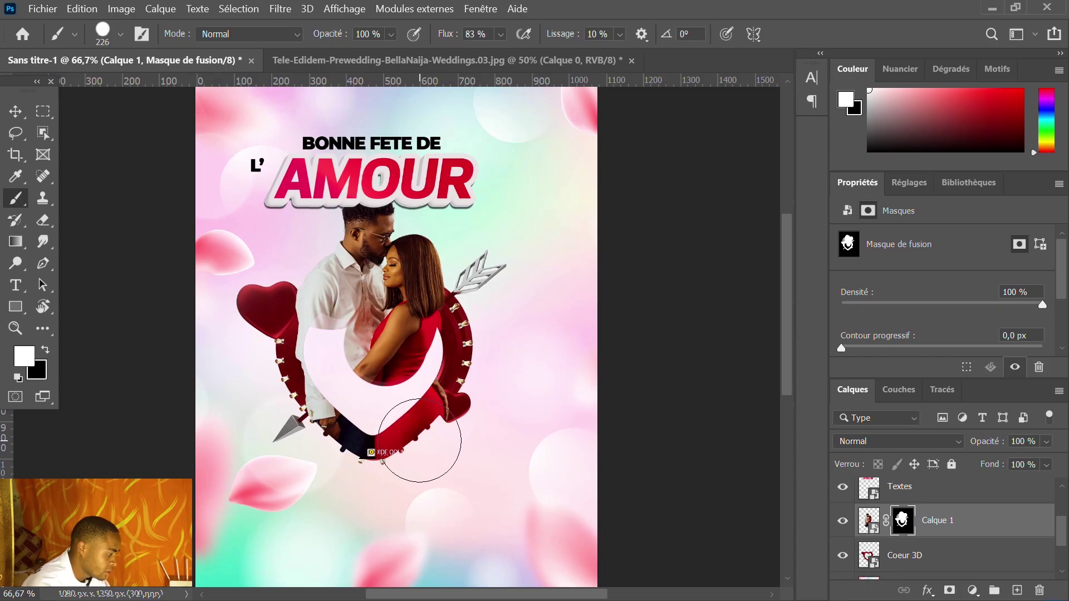
mouse_move(341, 351)
left_mouse_down()
mouse_move(332, 343)
mouse_move(361, 403)
mouse_move(404, 342)
left_mouse_up()
left_click(15, 113)
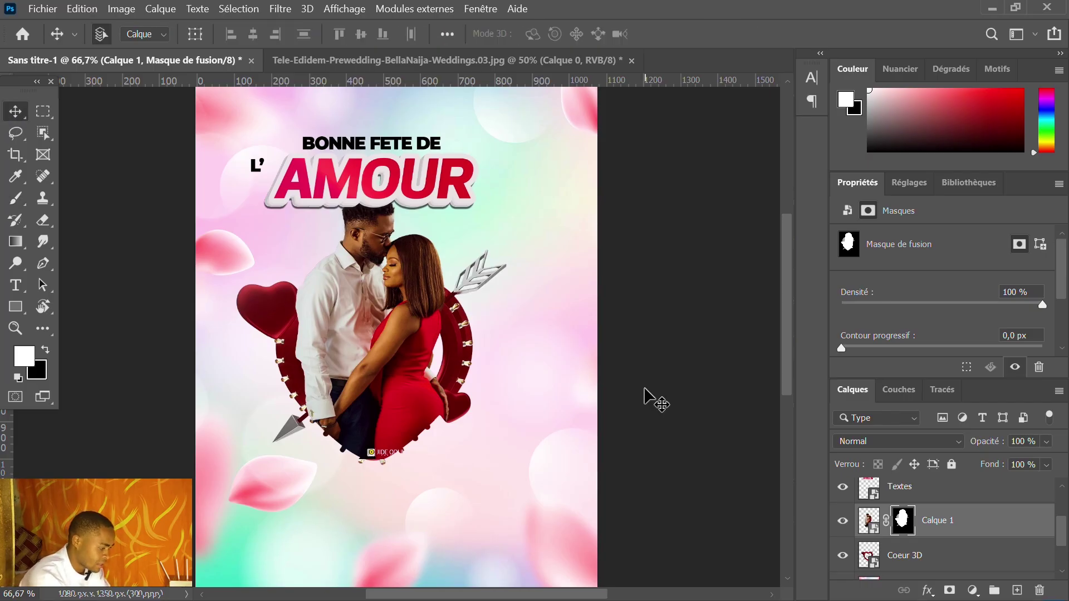
Group the Textes, Calque 1 and Coeur 3D layers and name the group personne
left_click(912, 490, "shift")
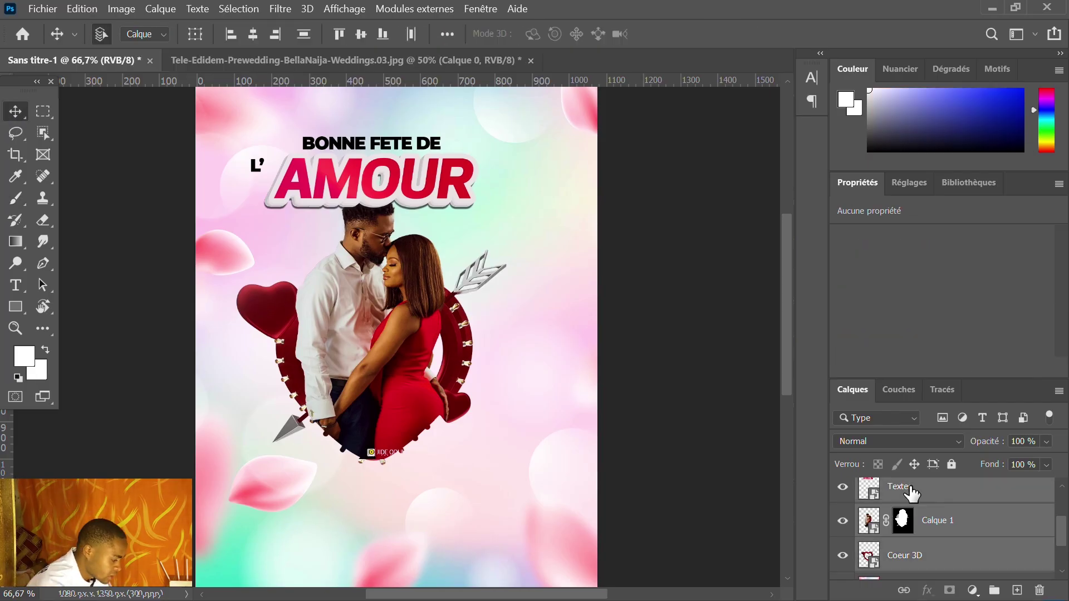
key("ctrl+g")
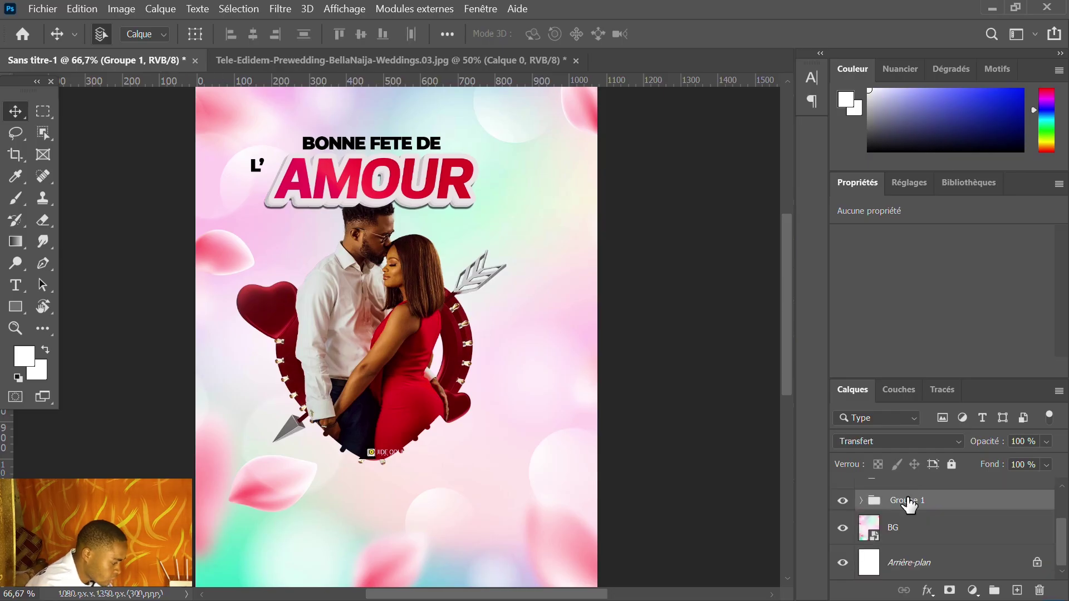
double_click(907, 499)
type("t")
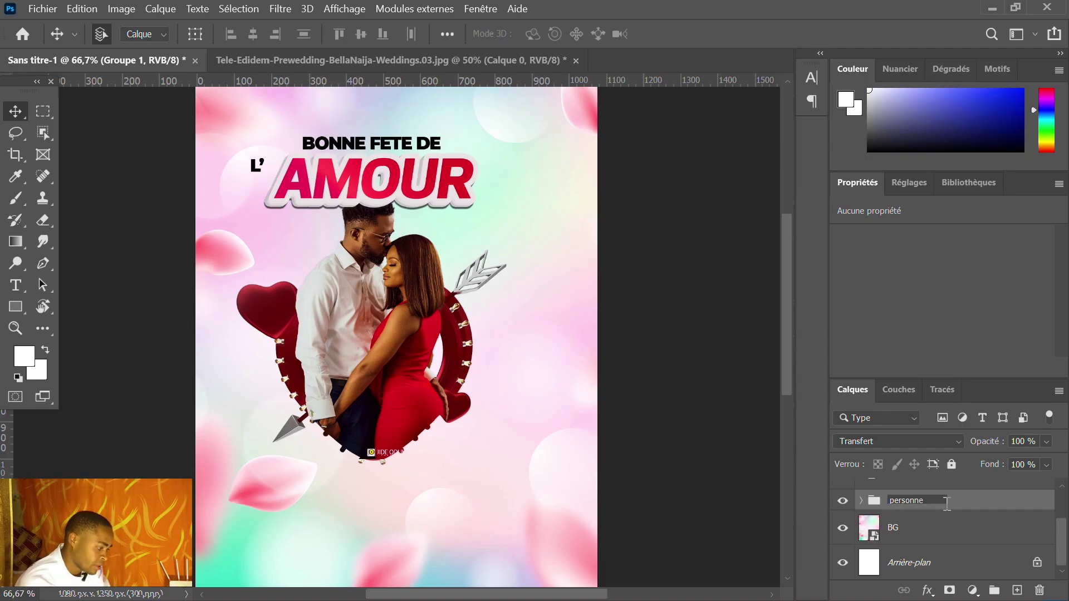
key("Return")
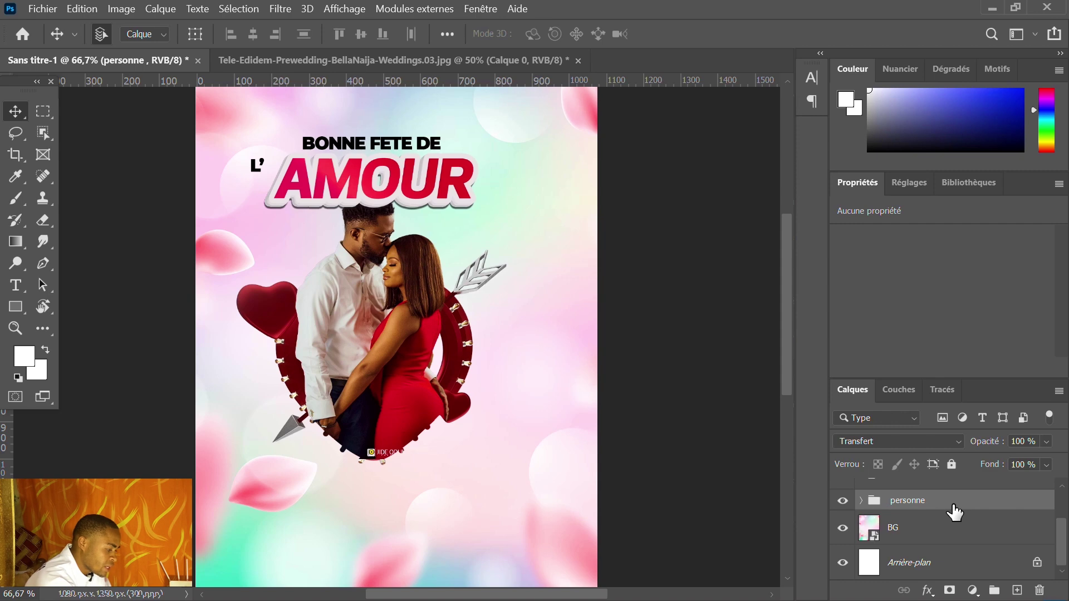
key("ctrl+t")
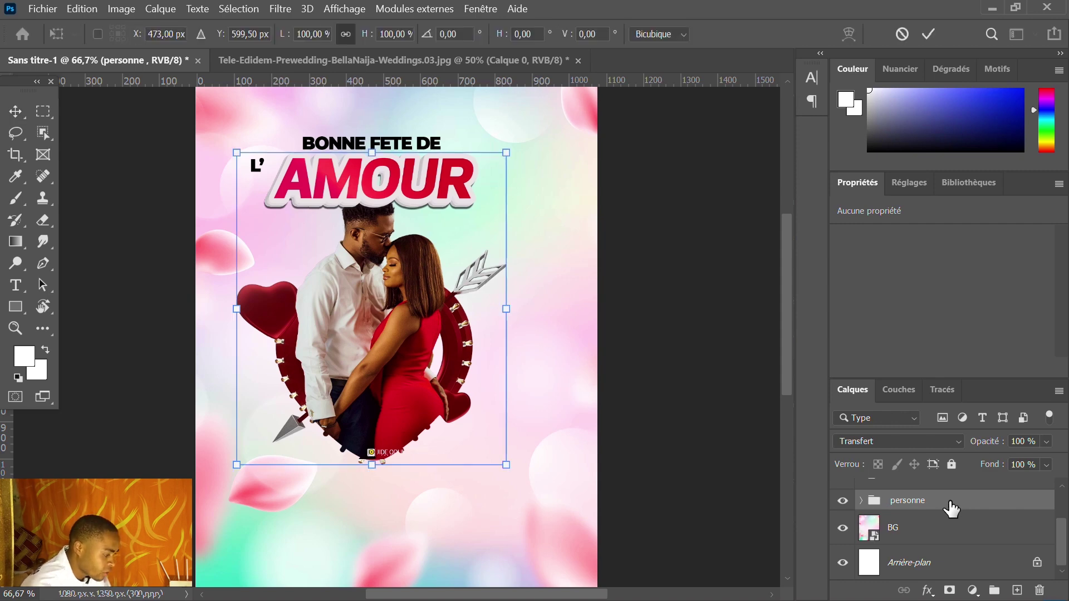
left_click_drag(389, 377, 393, 400)
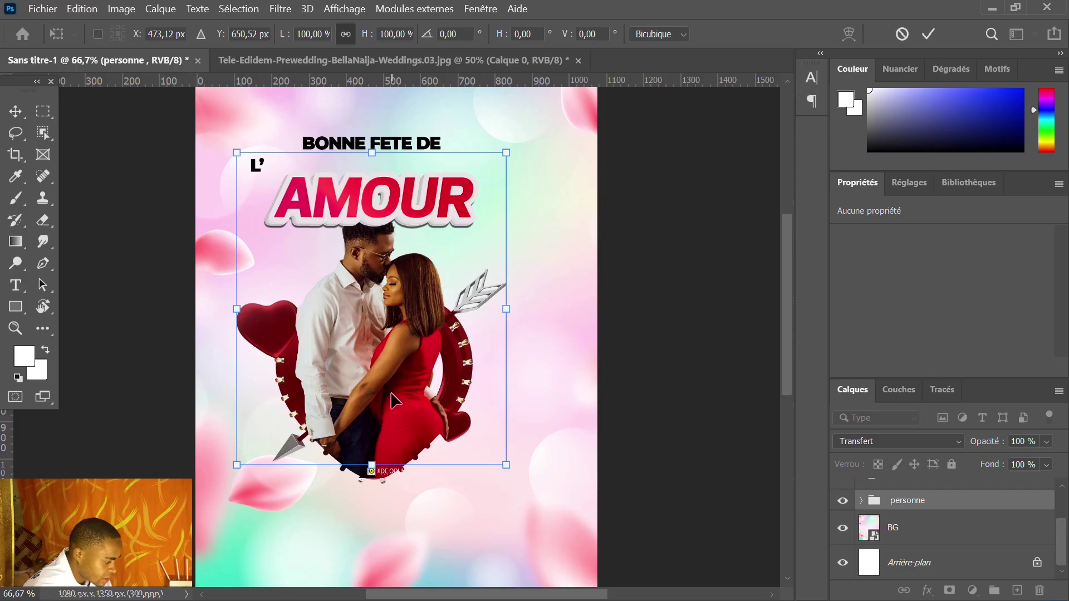
key("ctrl+z")
key("Return")
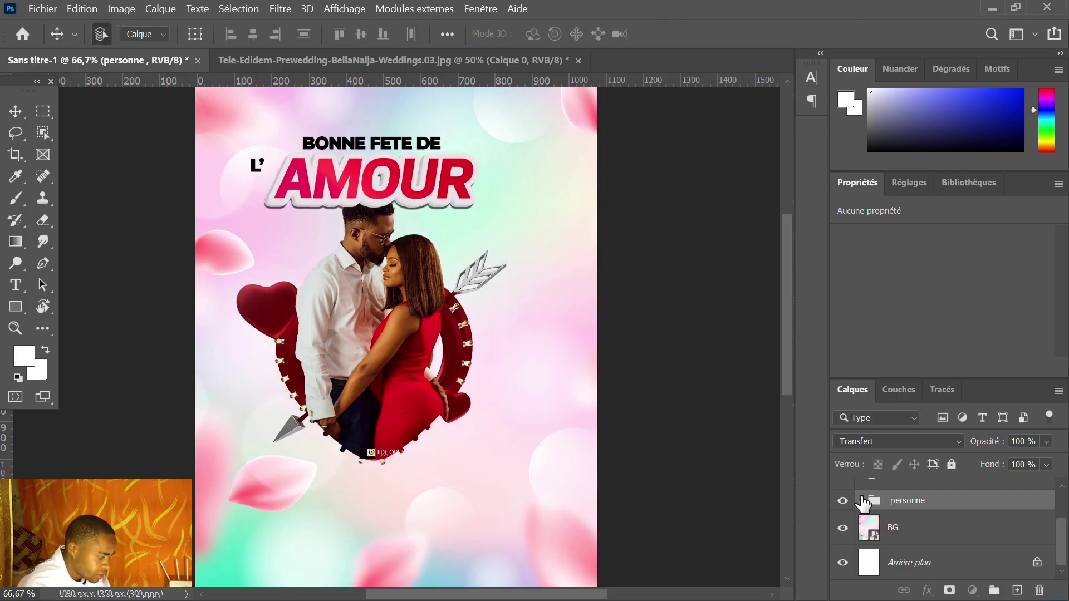
Move the Textes layer out of the personne group to above it, and enlarge the group to about 102.68 %, lower on the poster
scroll(863, 504, "up", 1)
left_click(863, 504)
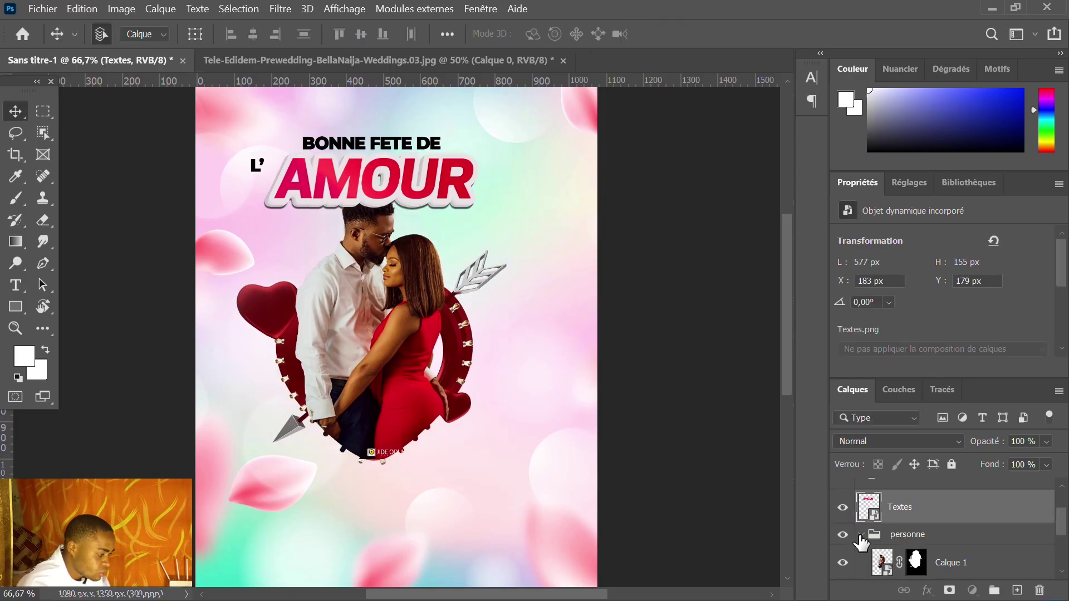
left_click(907, 539)
key("ctrl+t")
left_click_drag(505, 319, 551, 351)
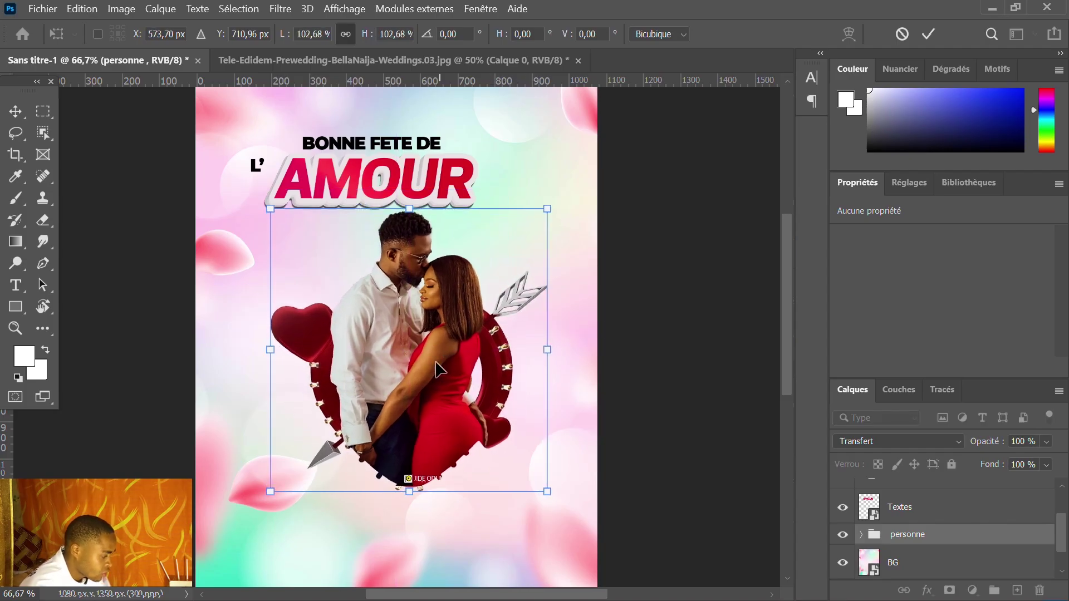
left_click_drag(440, 369, 419, 380)
key("Return")
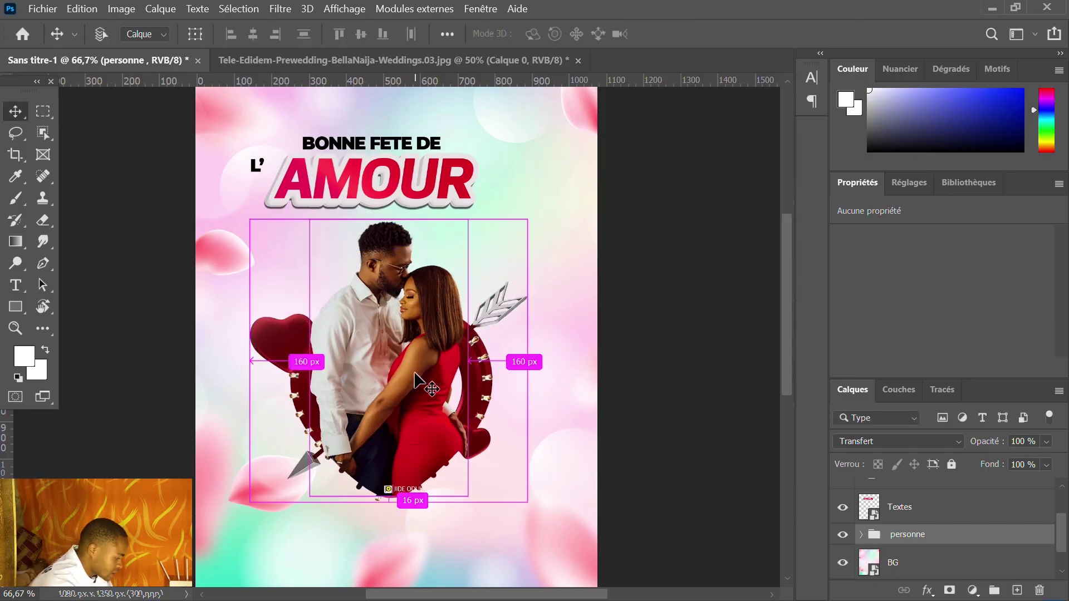
Enlarge the AMOUR title to about 678 x 183 px and move it to X 150 px, Y 135 px
key("ctrl+minus")
left_click(368, 223)
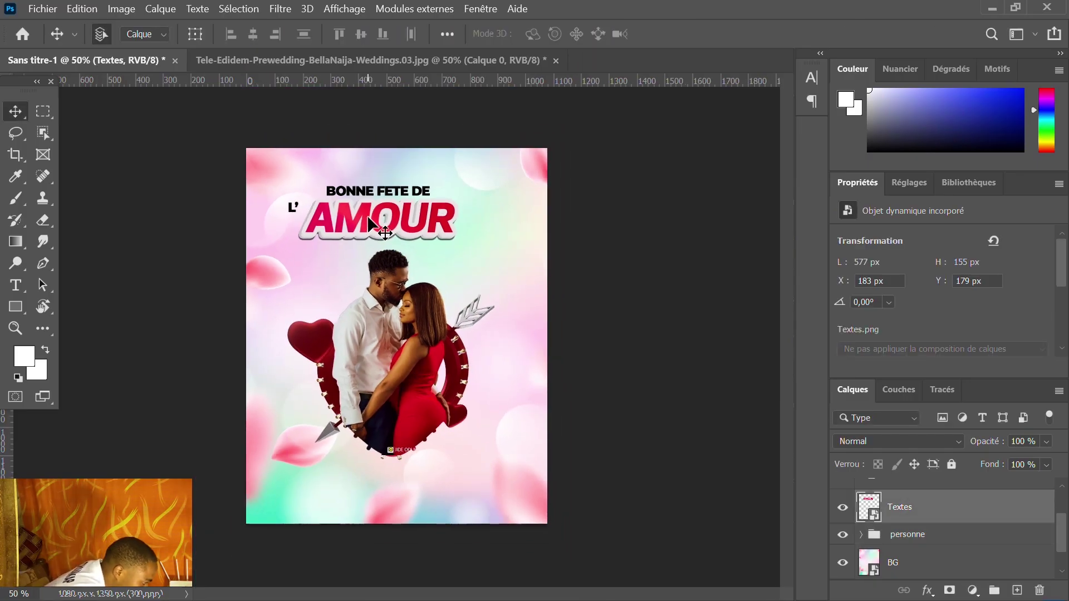
key("ctrl+t")
left_click_drag(383, 252, 385, 270)
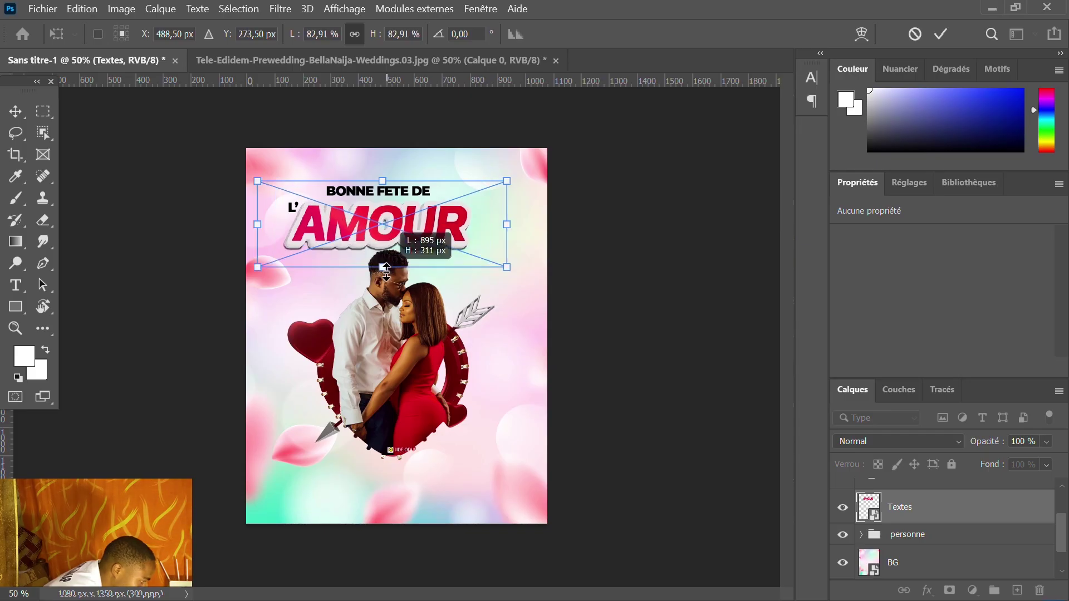
key("Escape")
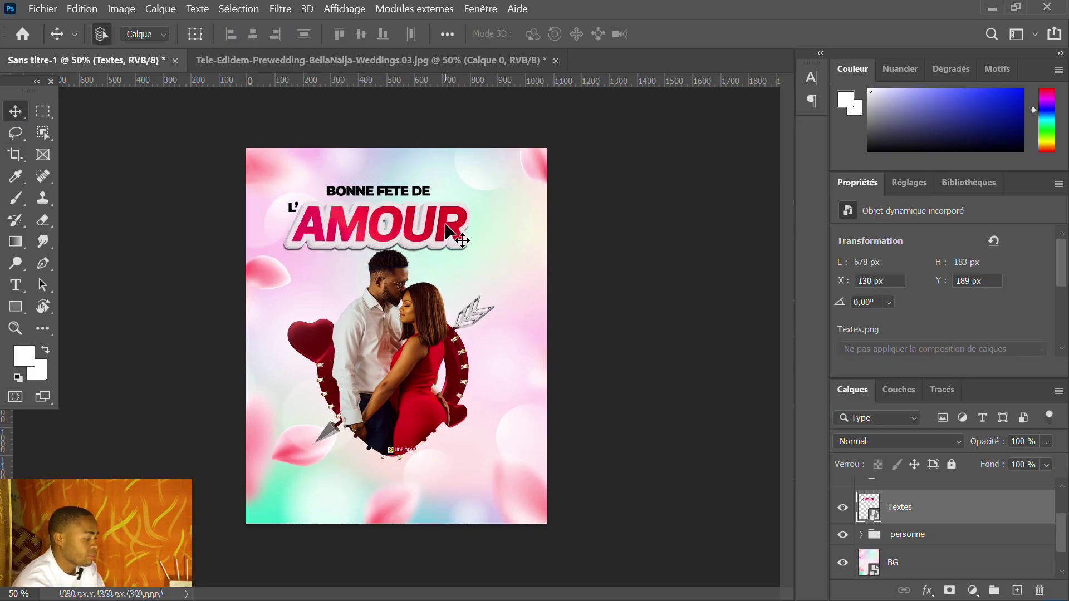
left_click_drag(448, 232, 454, 216)
Move BONNE FETE DE up to Y 97.62 px above AMOUR, and move L’ left to X 110.22 px, Y 184.62 px
left_click_drag(368, 194, 365, 185)
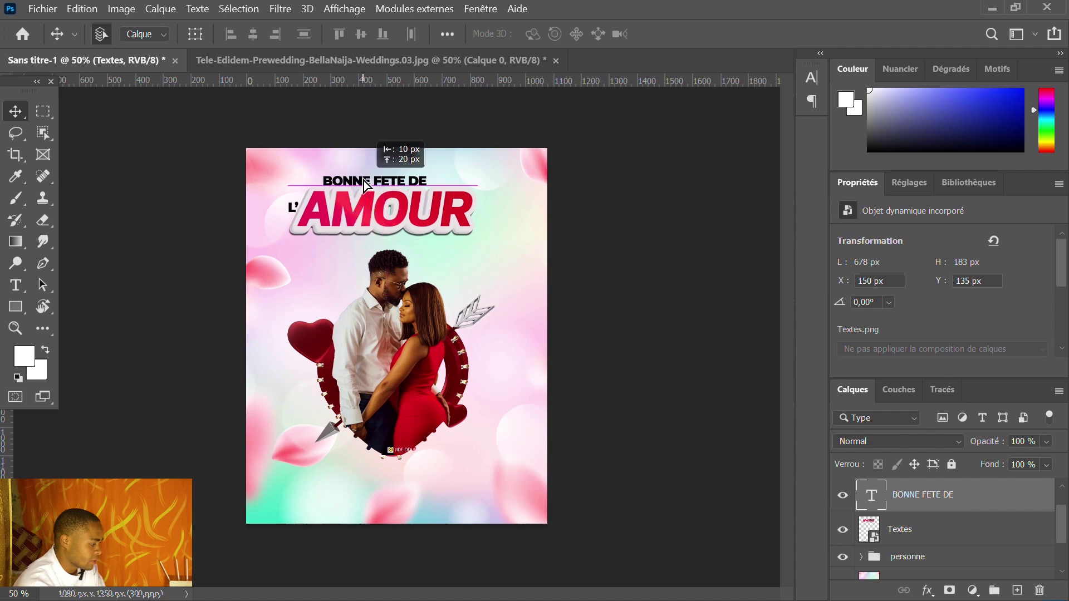
key("ctrl+plus")
key("ctrl+plus")
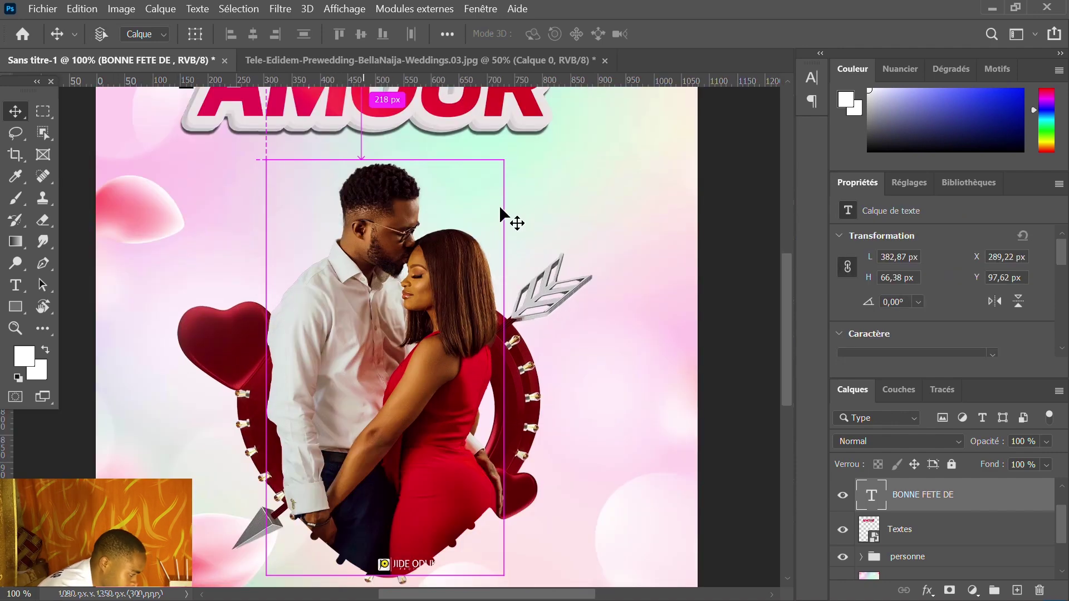
scroll(696, 276, "up", 3)
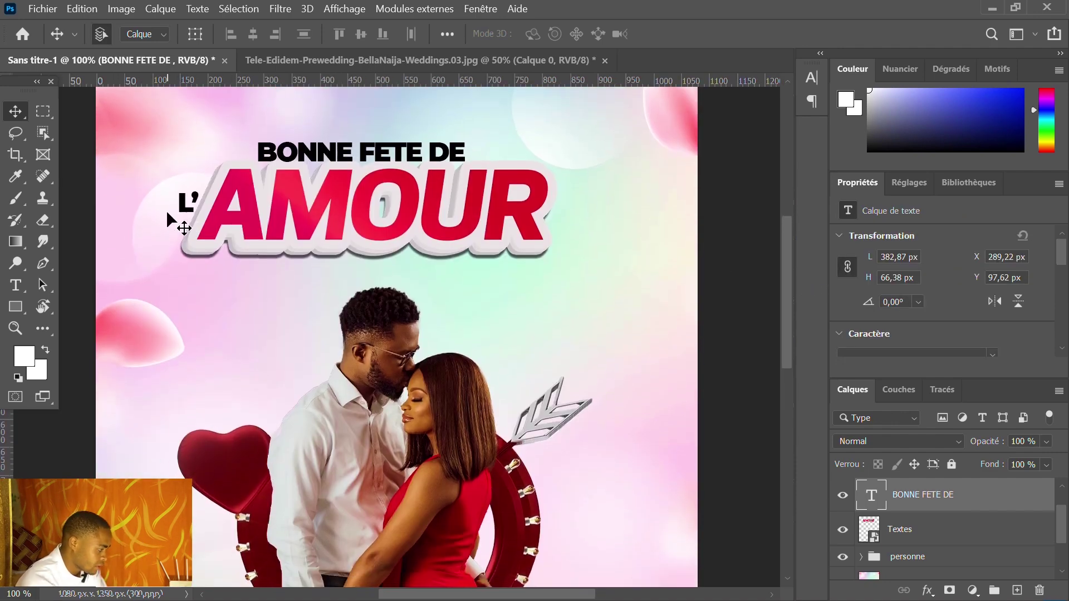
left_click_drag(184, 211, 162, 205)
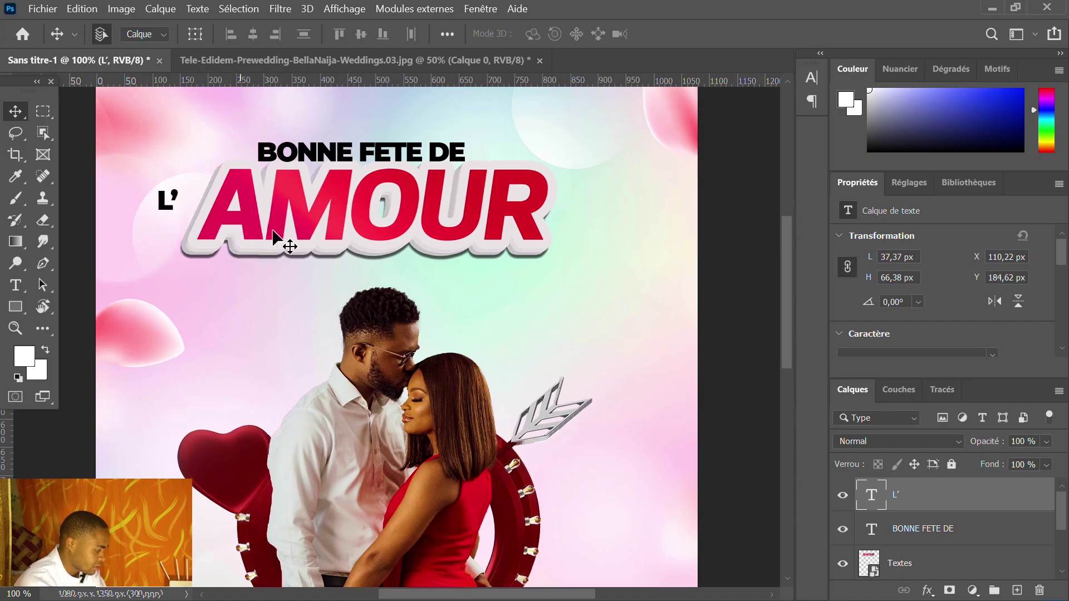
Nudge the BONNE FETE DE text up 4 px to Y 93.62 px
key("ctrl+minus")
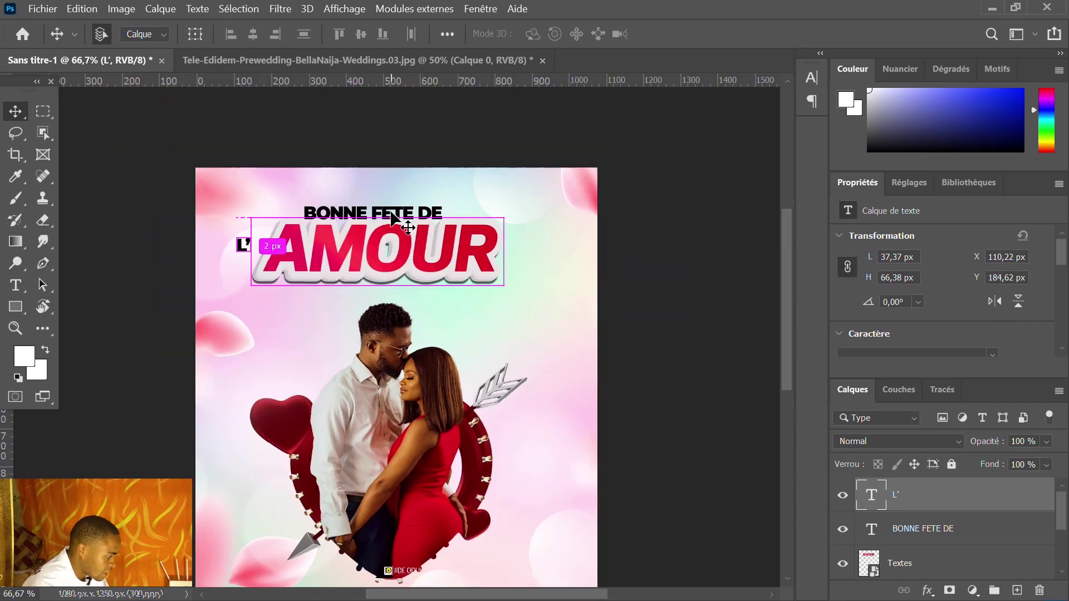
left_click(392, 216)
key("Up")
key("Up")
key("Up")
key("Up")
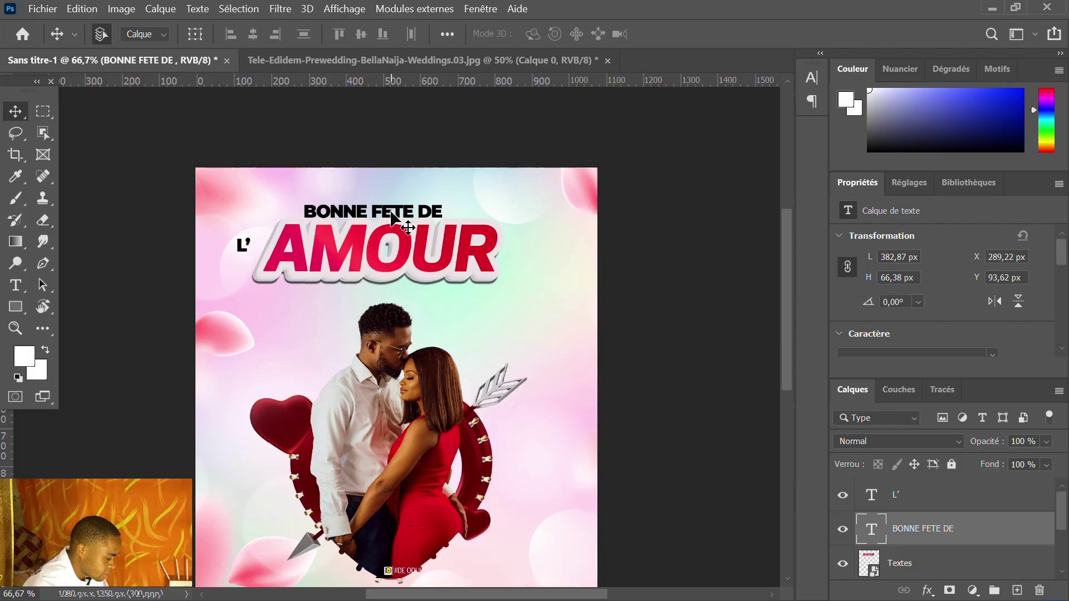
key("ctrl+minus")
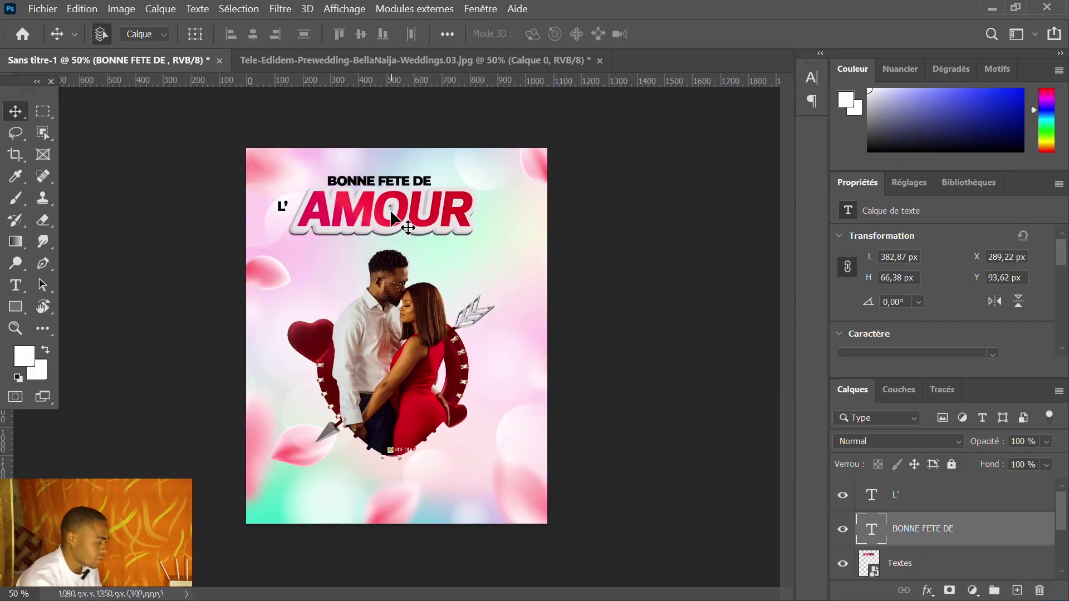
left_click(31, 11)
left_click(62, 317)
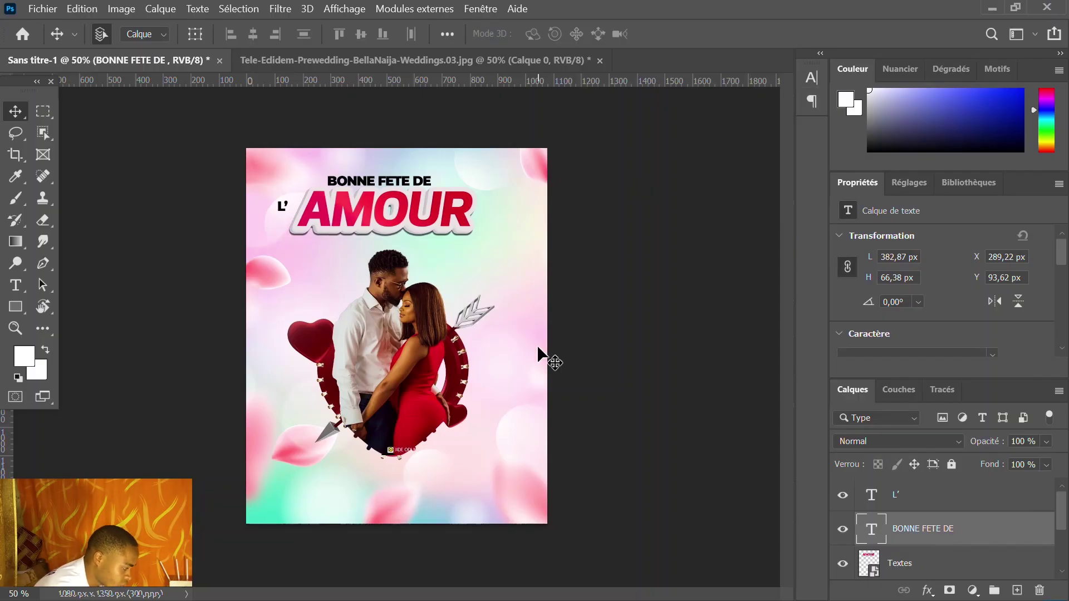
Select the whole pink petal at the poster's upper left on the BG layer with Quick Selection and copy it to a new layer
key("w")
key("ctrl+1")
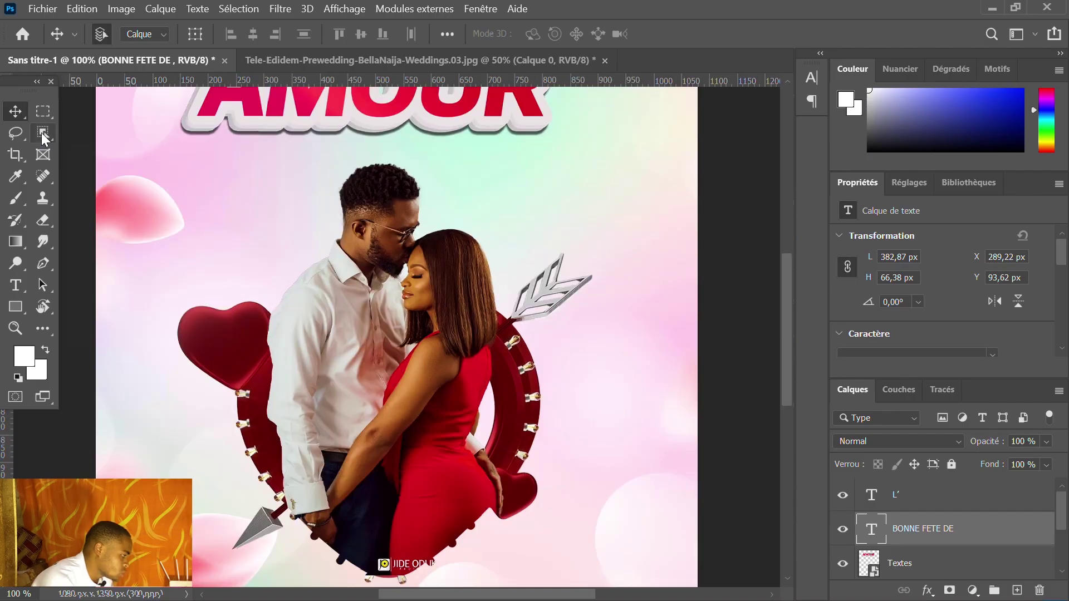
right_click(44, 134)
left_click(101, 148)
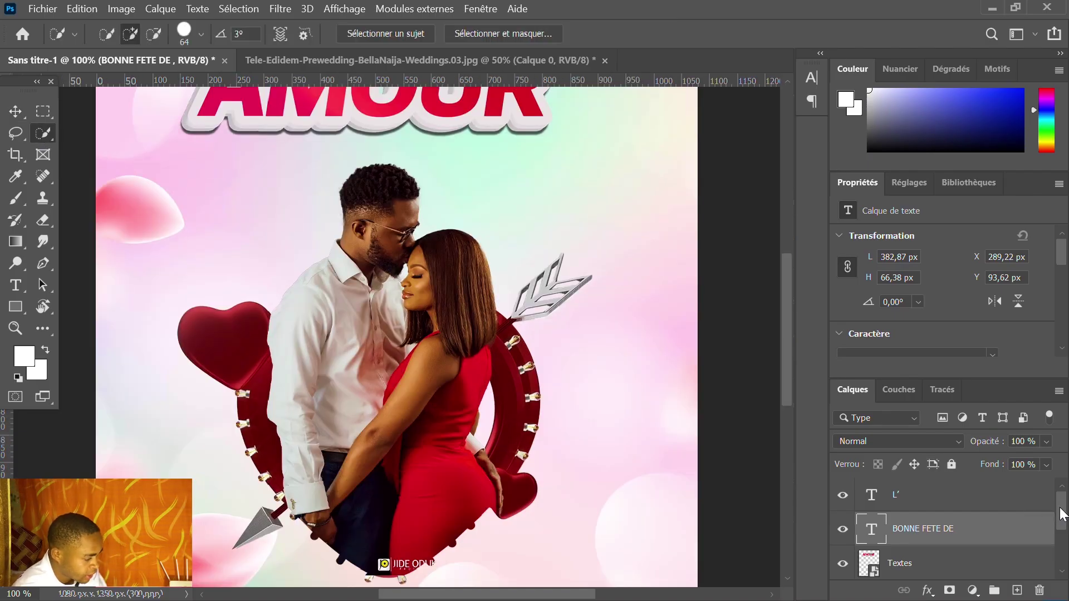
left_click_drag(1062, 513, 1065, 541)
left_click(954, 548)
left_click(138, 228)
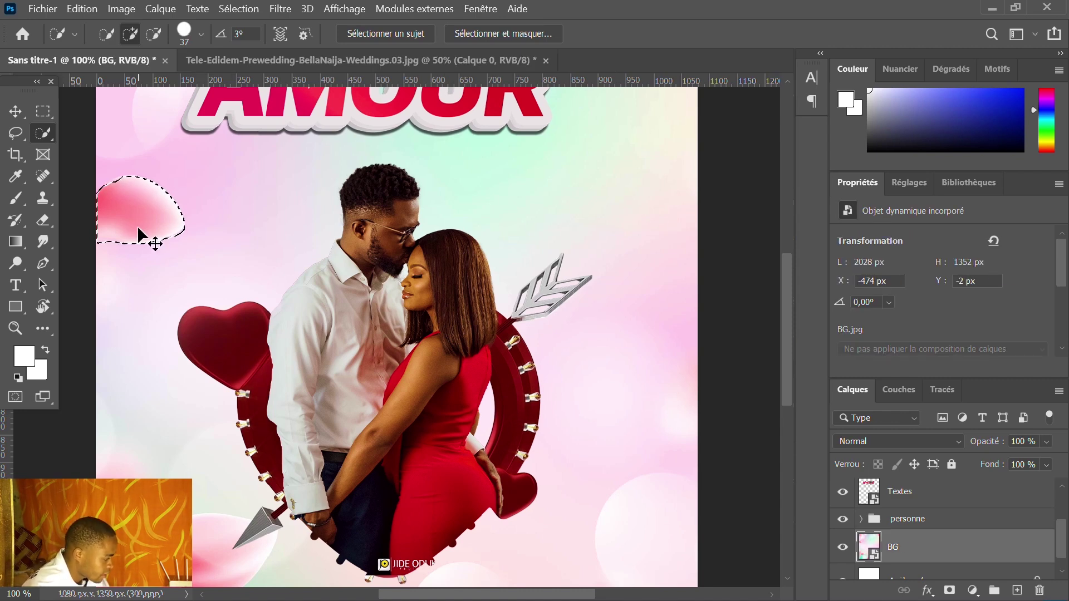
key("ctrl+j")
Bring the petal copy above all layers and transform it to -43.71° and about 272 x 258 px over the heart's lower right edge
key("v")
scroll(143, 239, "down", 2)
left_click_drag(926, 546, 927, 479)
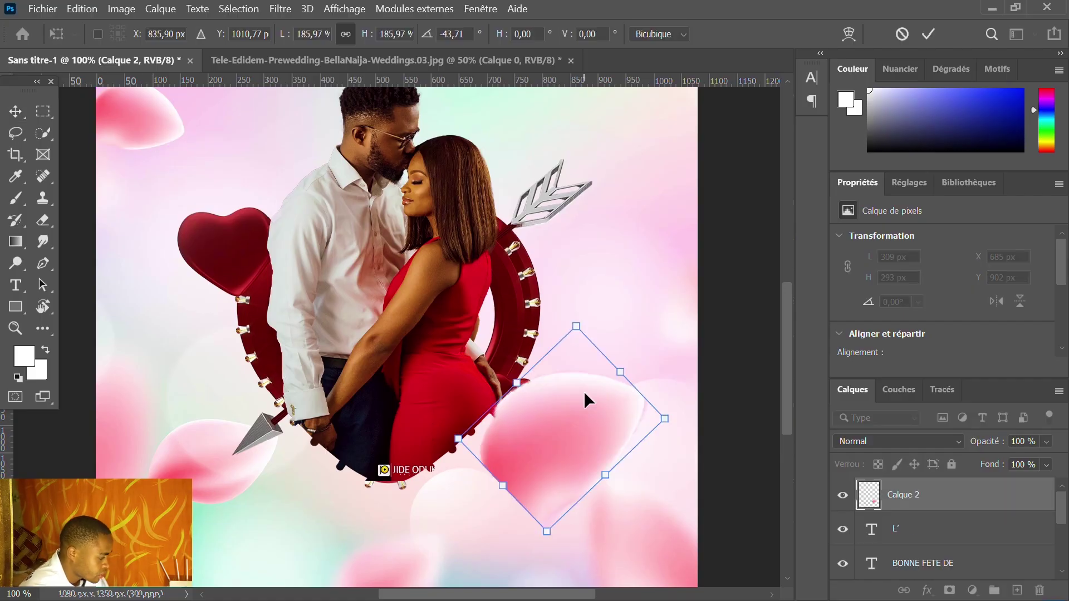
left_click_drag(583, 391, 577, 422)
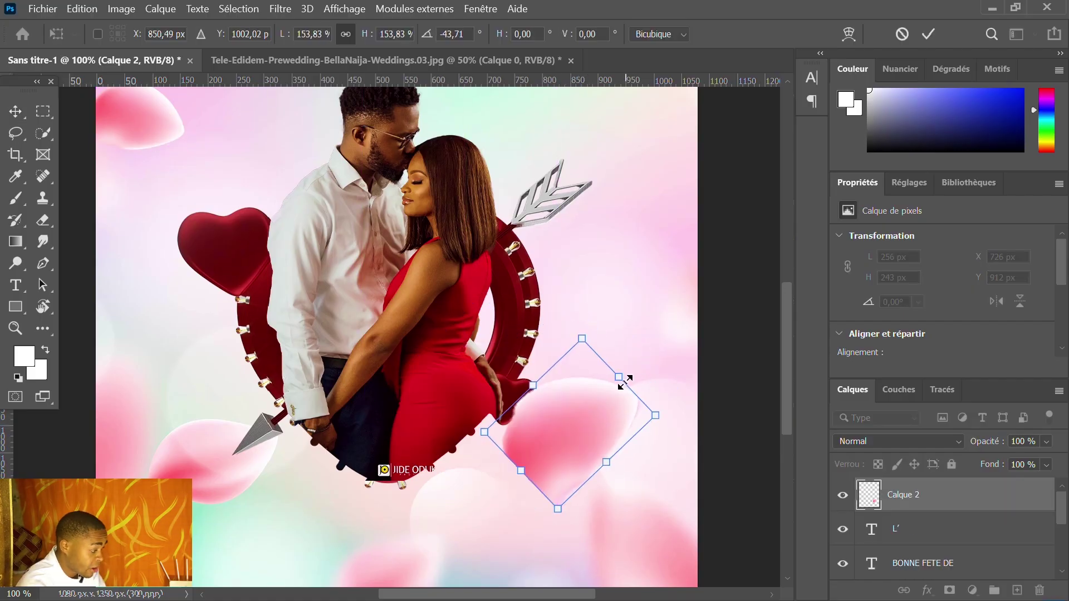
left_click_drag(620, 378, 562, 390)
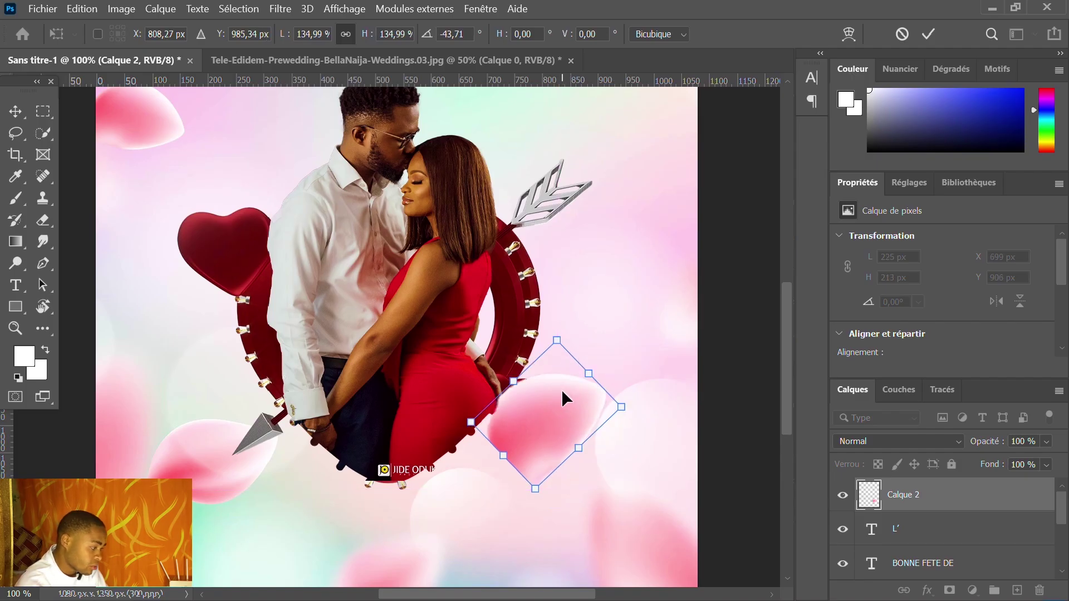
left_click_drag(589, 374, 607, 357)
key("Return")
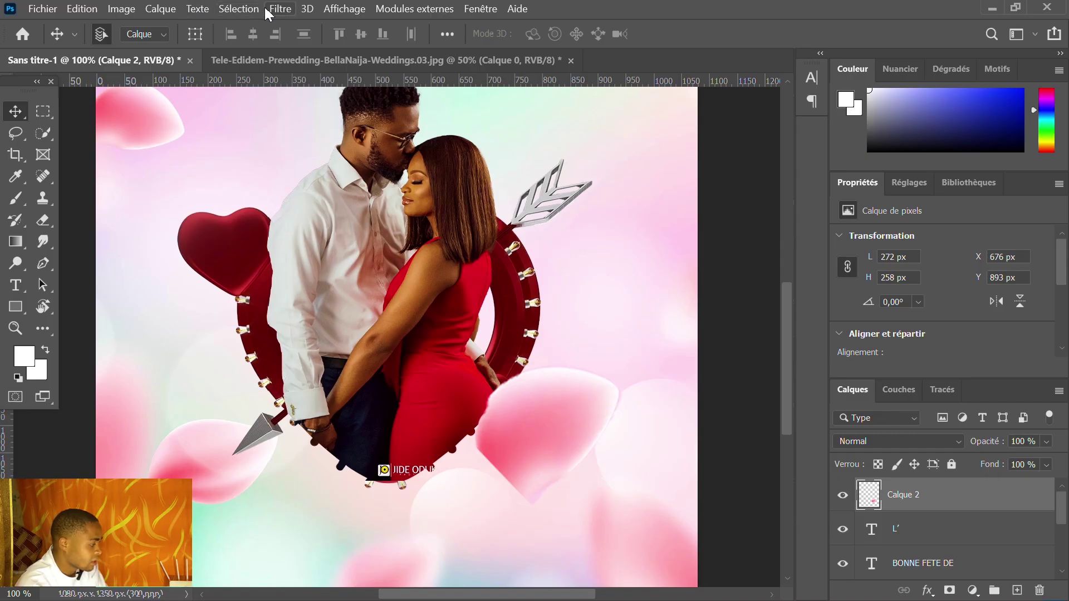
Apply a Gaussian blur with an 8.4 px radius to the petal layer over the heart's lower right edge
left_click(278, 9)
mouse_move(341, 255)
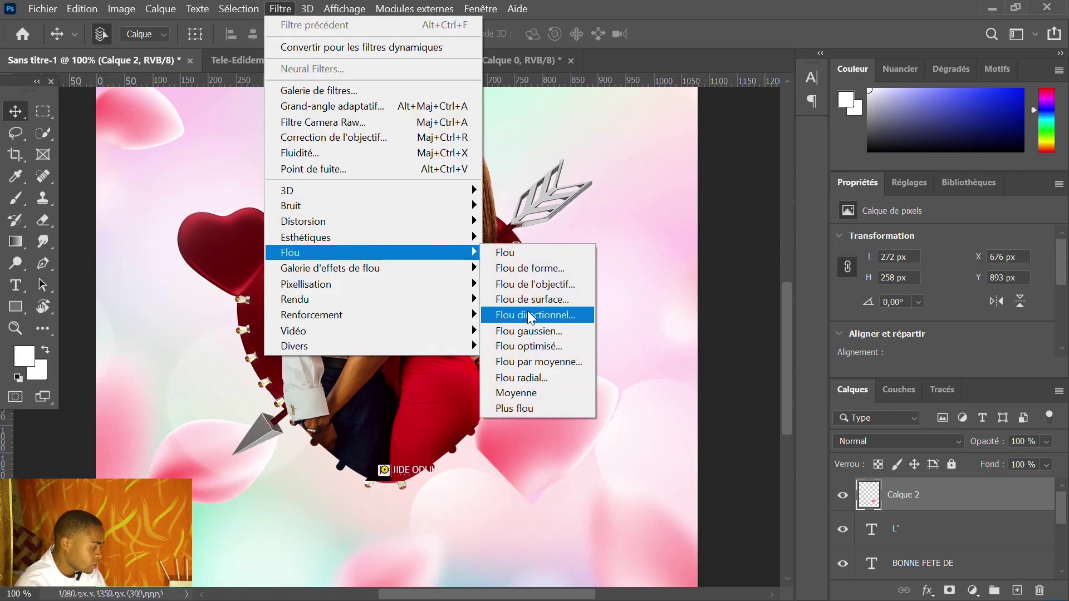
left_click(528, 331)
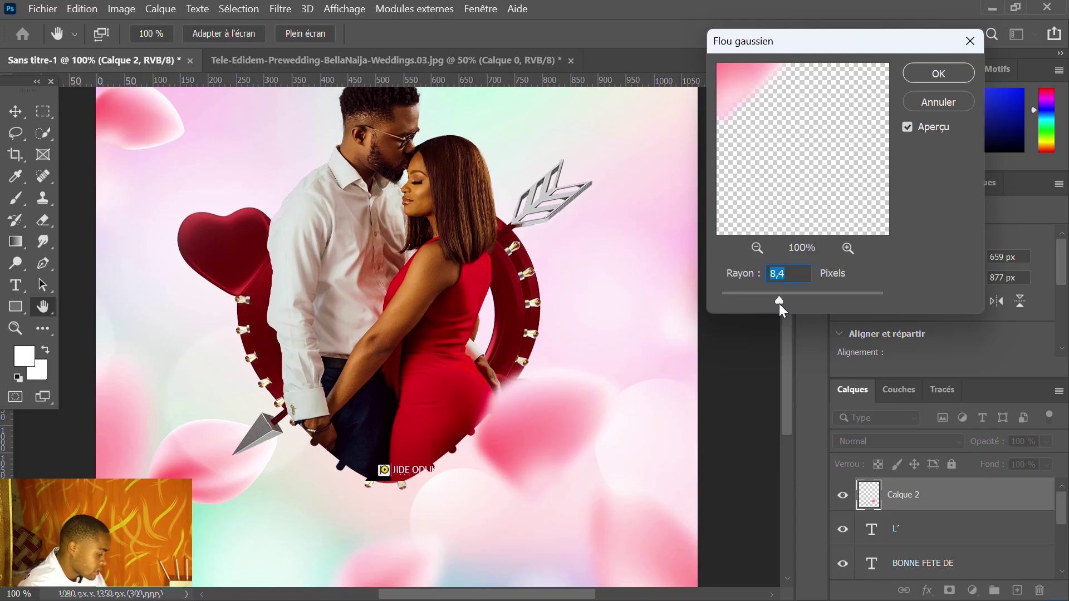
key("Return")
Duplicate the BONNE FETE DE text near the couple's base and replace its wording with 14 FEV from the TEXTE document in Word
key("ctrl+0")
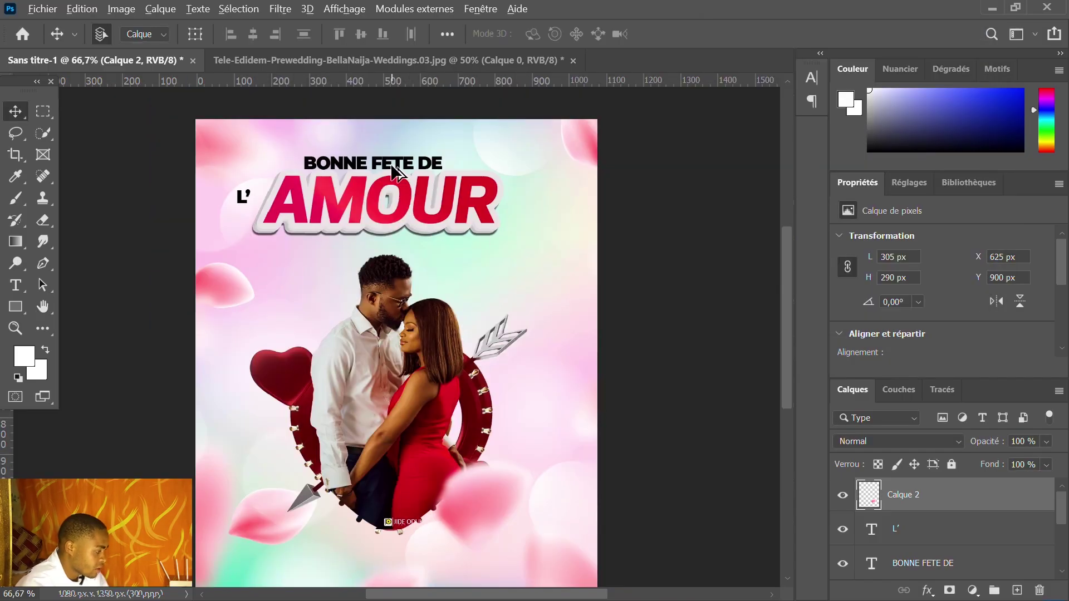
left_click_drag(395, 167, 427, 515)
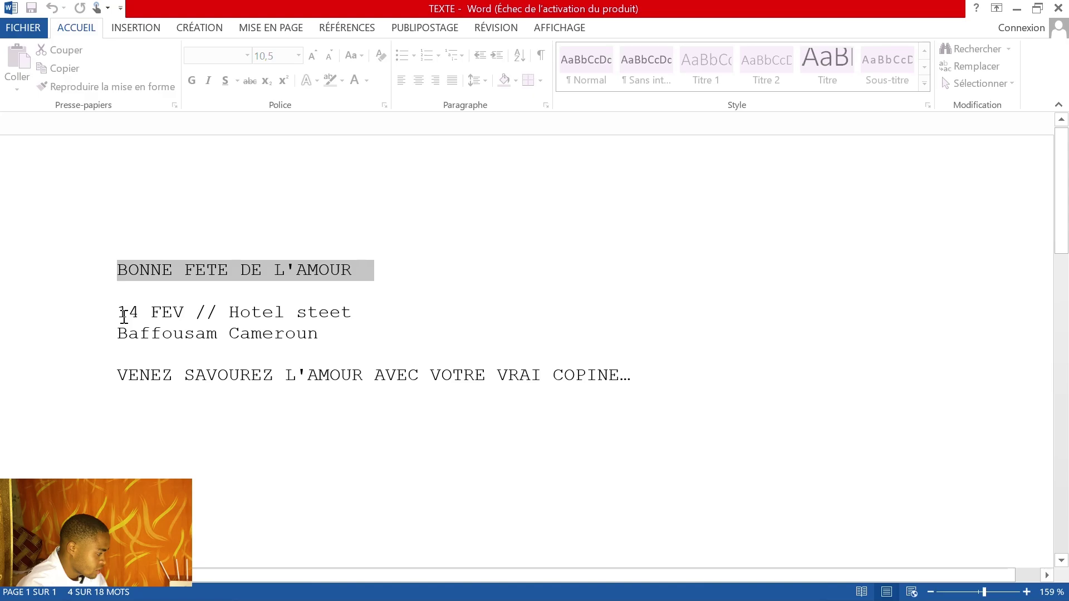
left_click_drag(124, 317, 163, 315)
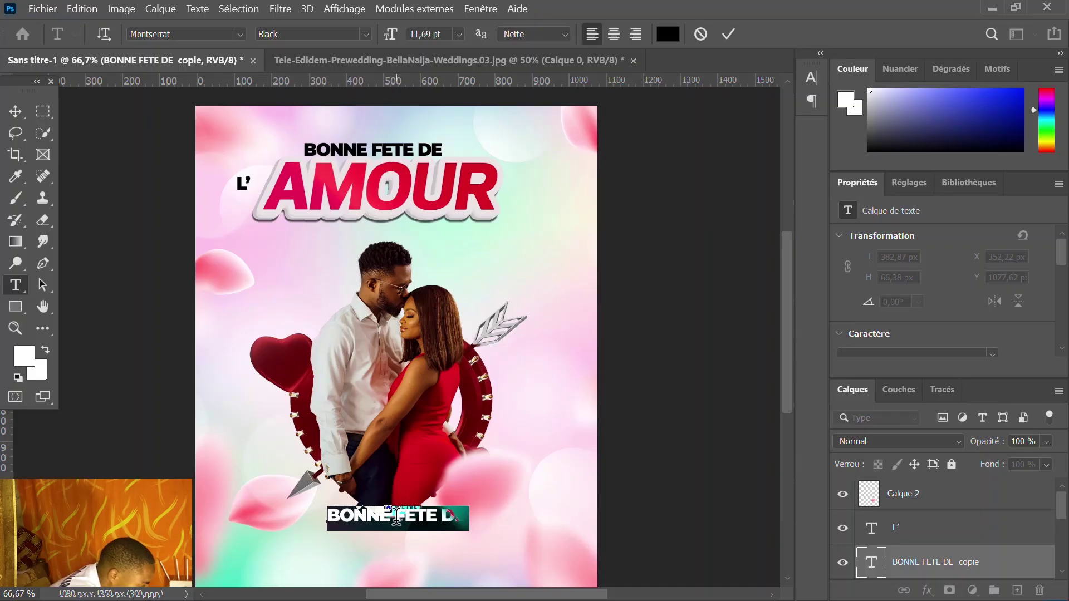
type("14 FEV")
key("ctrl+Return")
key("v")
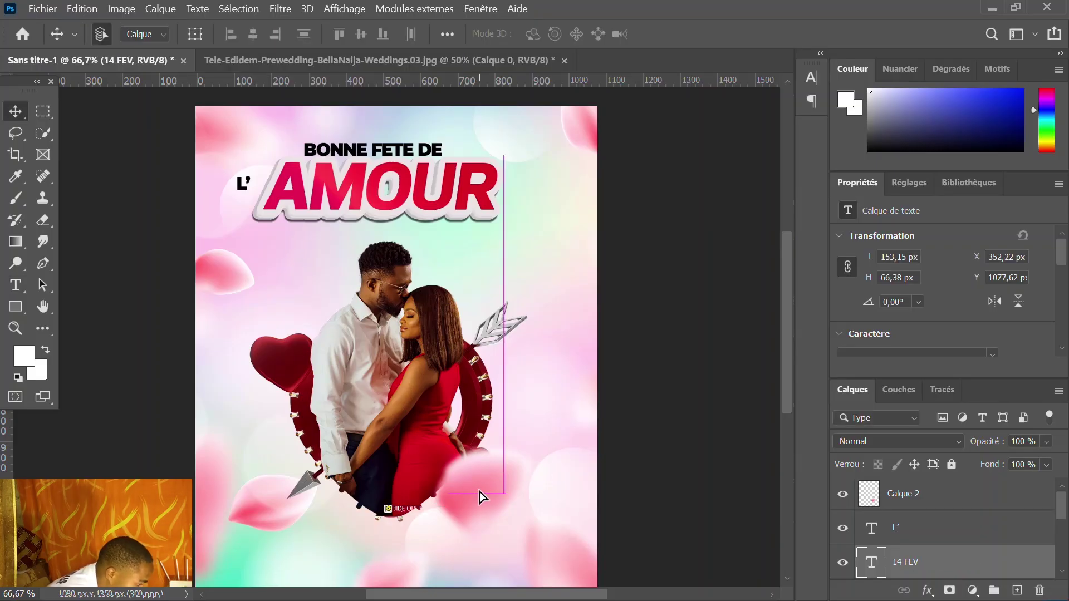
Bring the 14 FEV text above the blurred petal layer and set its colour to white (ffffff)
left_click_drag(907, 563, 964, 485)
left_click(1059, 286)
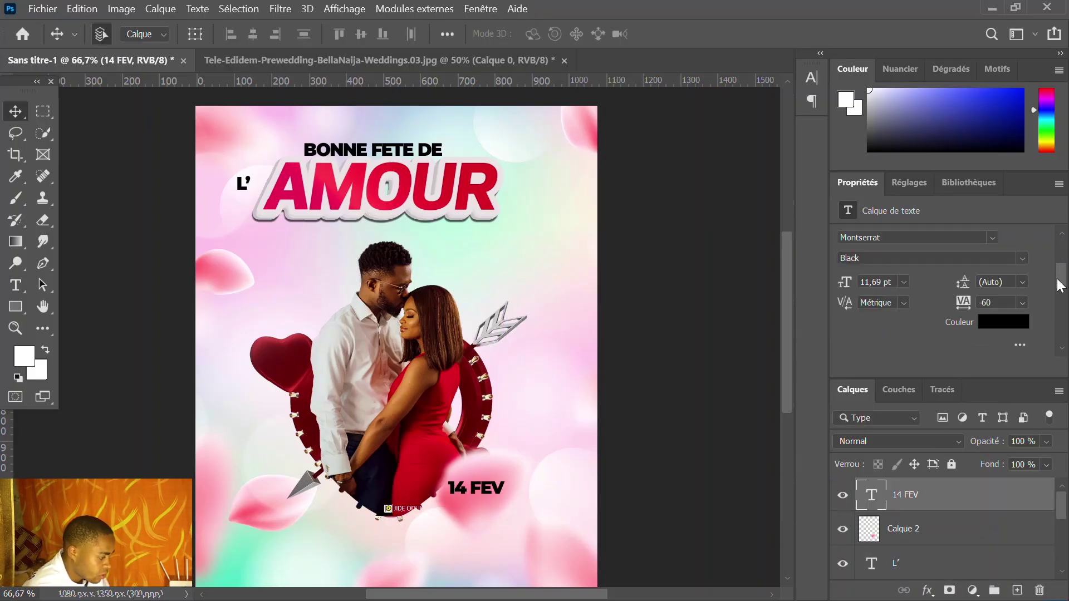
left_click(1017, 323)
type("ffffff")
key("Return")
Set the 14 FEV text to Montserrat ExtraBold and scale it down to 6.79 pt on the petal
key("ctrl+plus")
key("ctrl+plus")
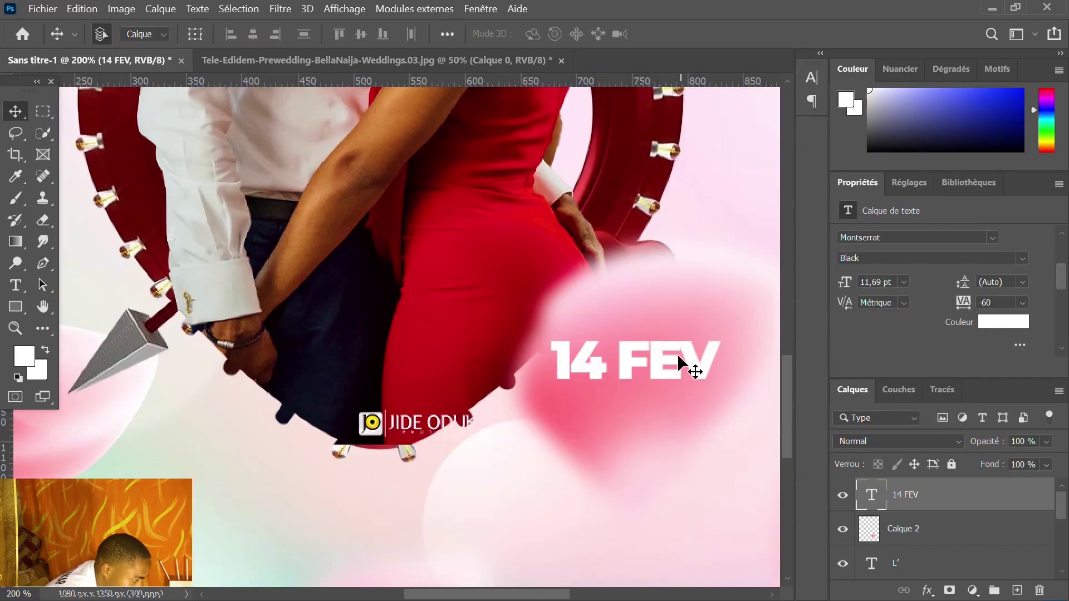
left_click(986, 257)
left_click(950, 461)
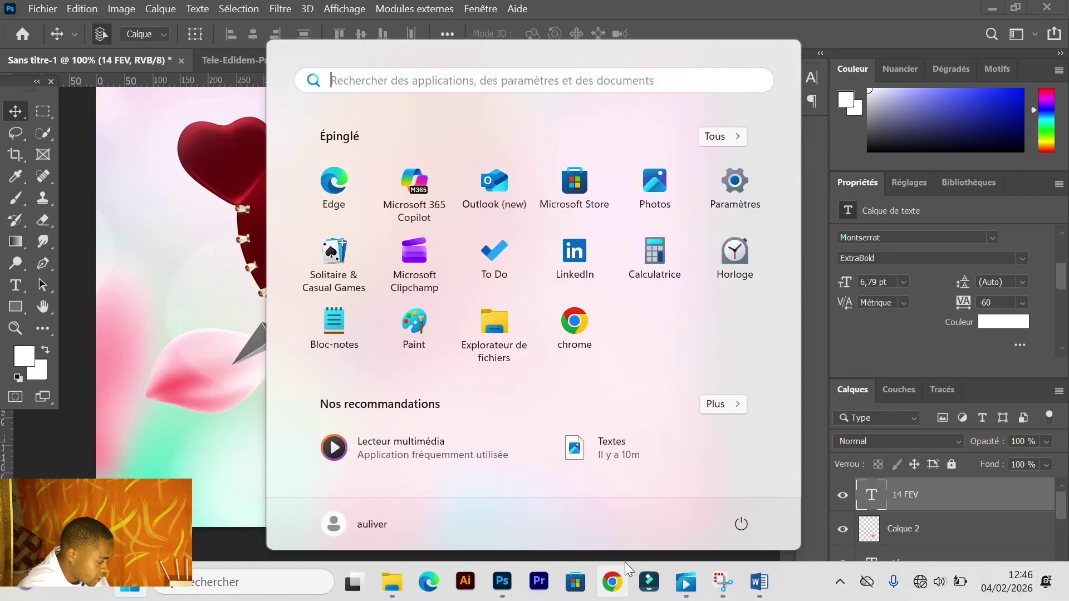
Check the venue in Word's TEXTE document and add Hotel street and Baffousam cameroun as duplicated text lines below 14 FEV
key("ctrl+minus")
key("super")
mouse_move(764, 590)
left_click(747, 476)
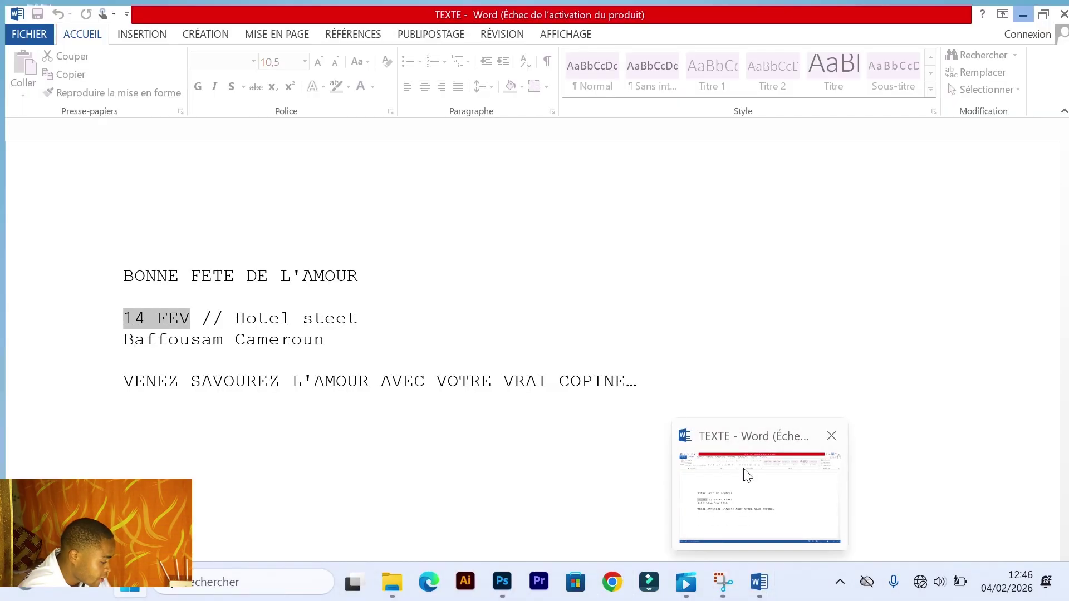
key("alt+Tab")
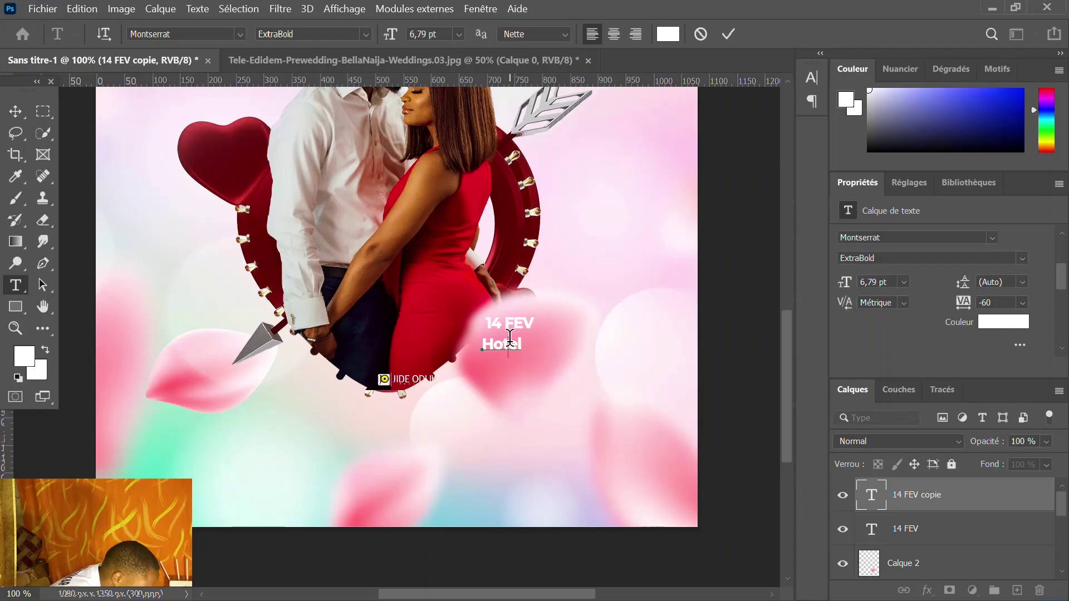
type("Baffousam ca")
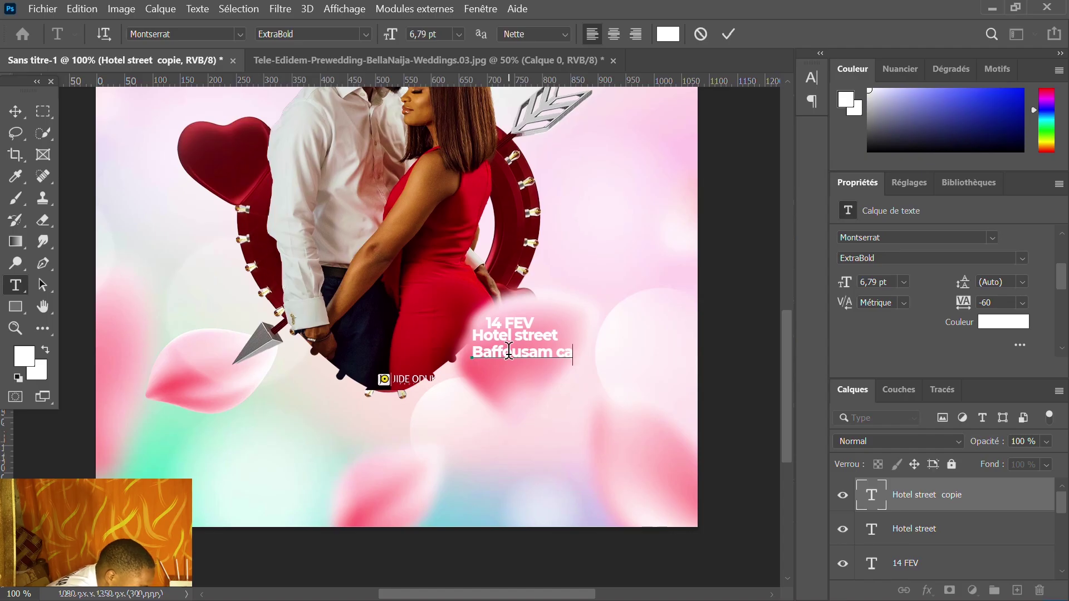
type("meroun")
Scale down Baffousam cameroun beneath Hotel street and line up 14 FEV with the start of the lines below it
key("ctrl+t")
key("Return")
key("v")
mouse_move(497, 325)
left_mouse_down()
mouse_move(493, 317)
mouse_move(498, 329)
left_mouse_up()
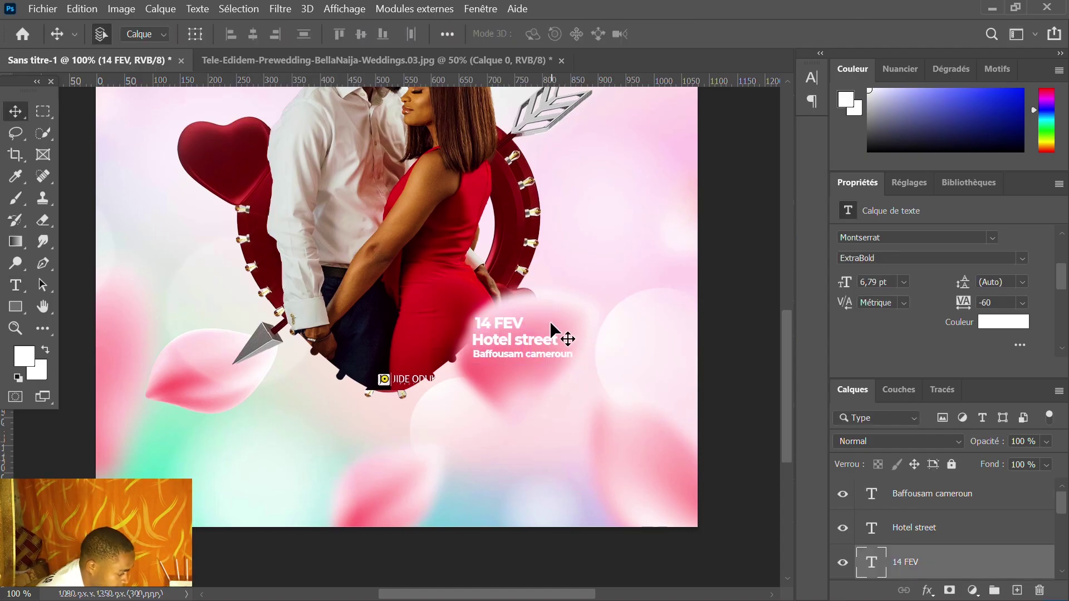
Stretch the blurred petal behind the event text to about 425 x 307 px
key("alt+bracketleft")
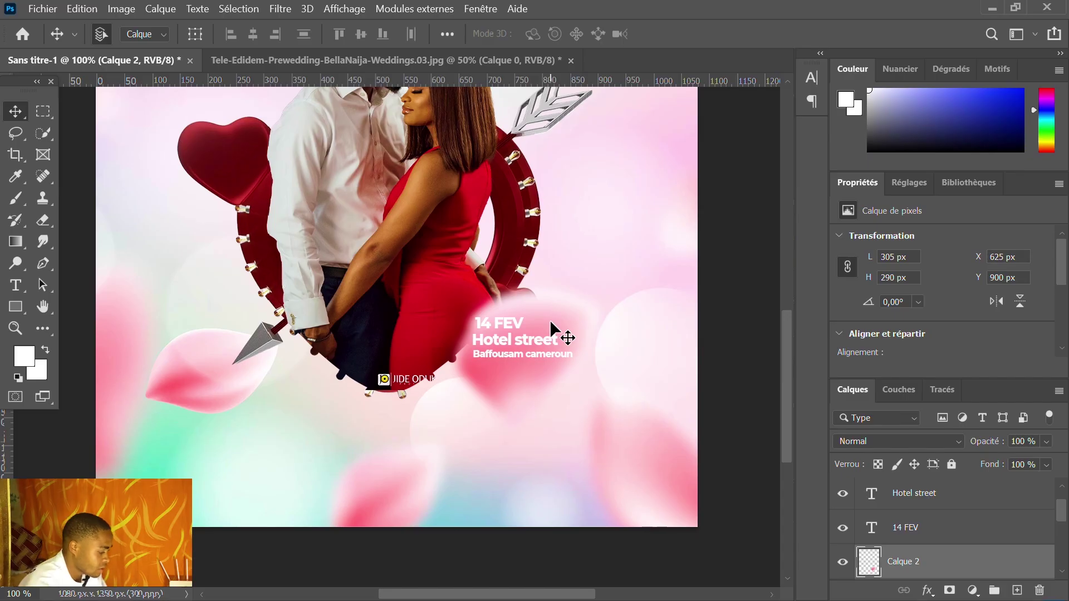
key("ctrl+t")
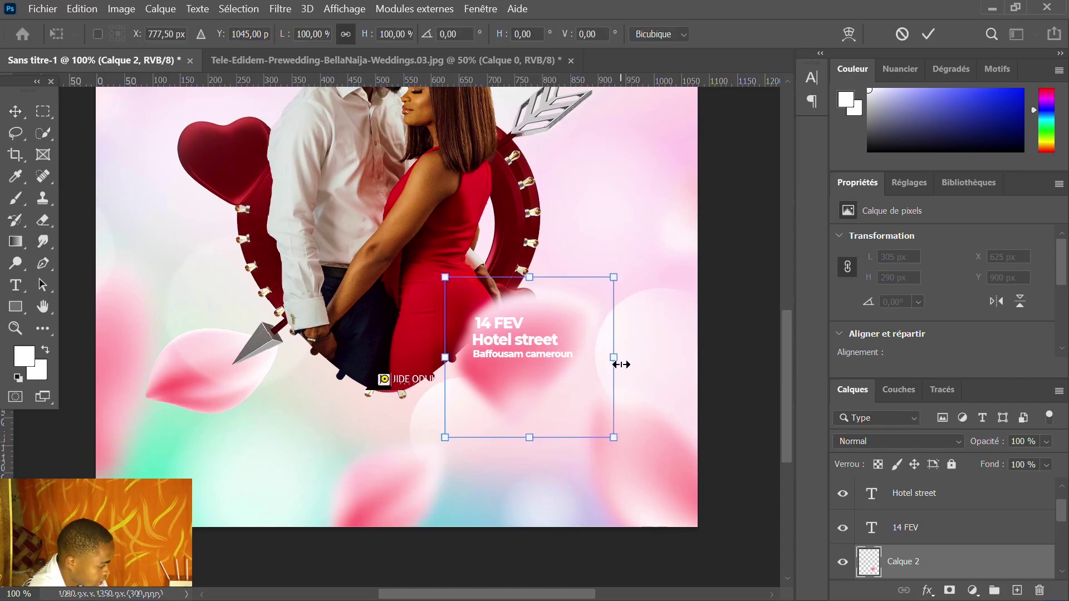
left_click_drag(615, 359, 680, 370)
left_click_drag(445, 276, 443, 256)
key("Escape")
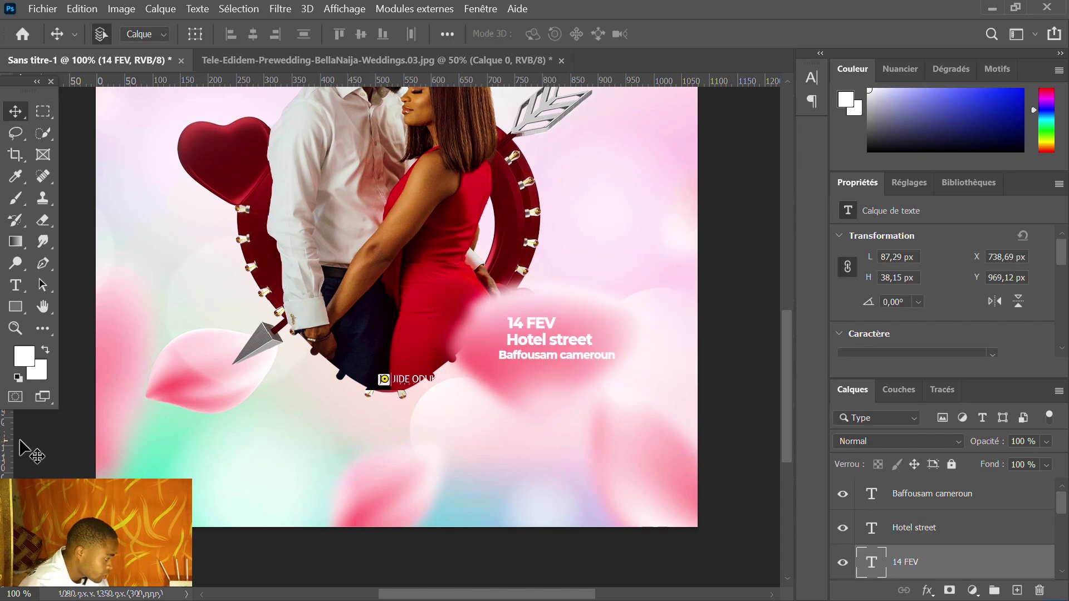
Place a vertical guide at the left edge of 14 FEV and shift Baffousam cameroun right towards it, to X 730.2 px
left_click_drag(17, 438, 507, 402)
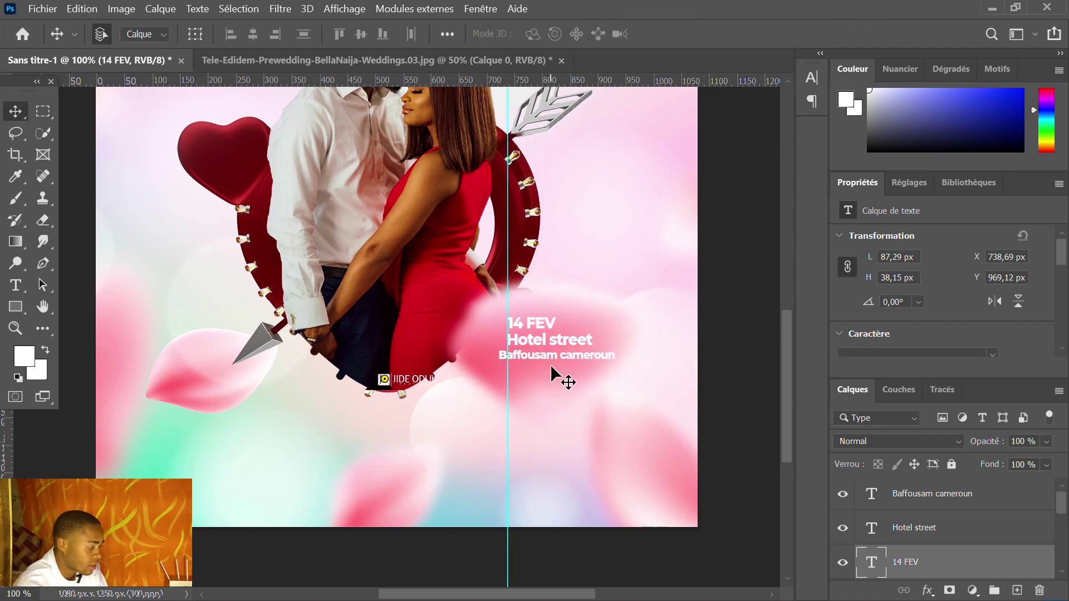
left_click_drag(543, 353, 549, 357)
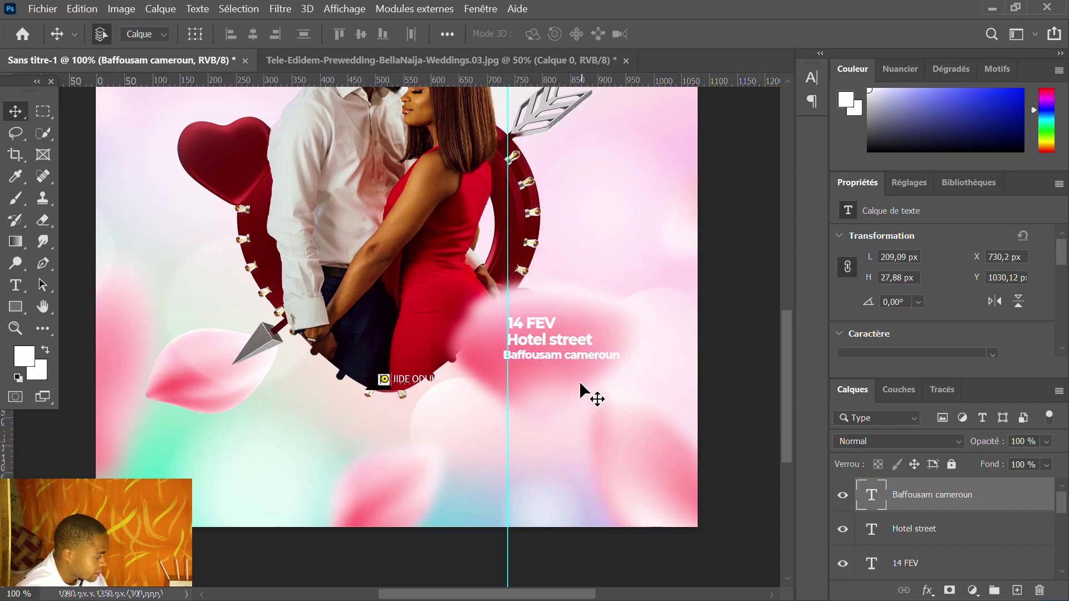
Draw a thin vertical white rectangle about 9 x 297 px over the couple, with no stroke
right_click(19, 312)
left_click(69, 305)
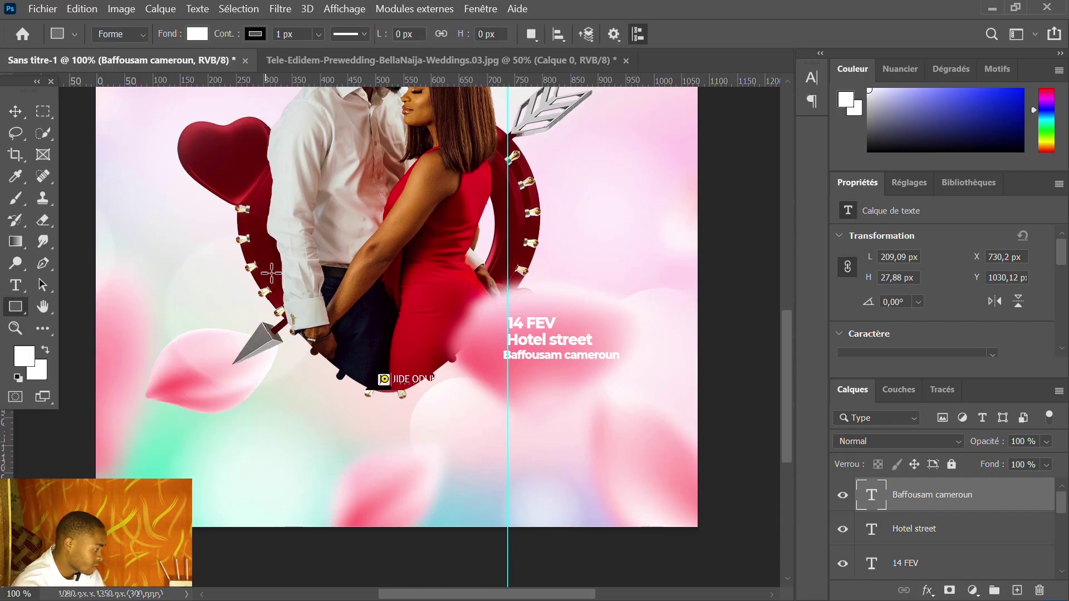
left_click_drag(327, 278, 332, 443)
left_click(197, 34)
left_click(159, 62)
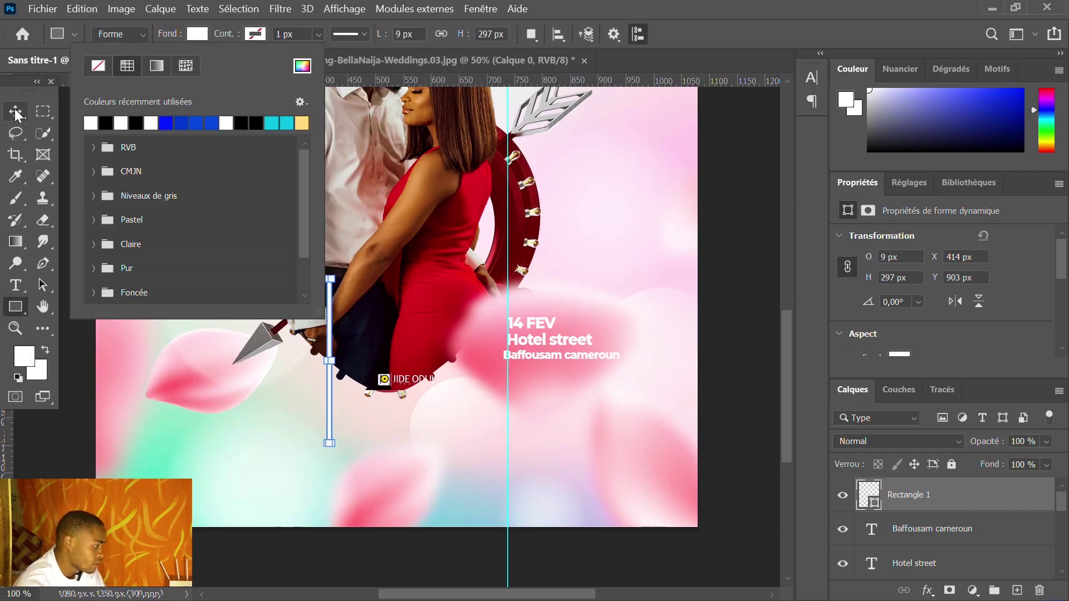
Place the white bar on the petal just left of the event text, shortened to roughly the text block's height
left_click(15, 111)
left_click_drag(329, 338, 489, 306)
key("ctrl+plus")
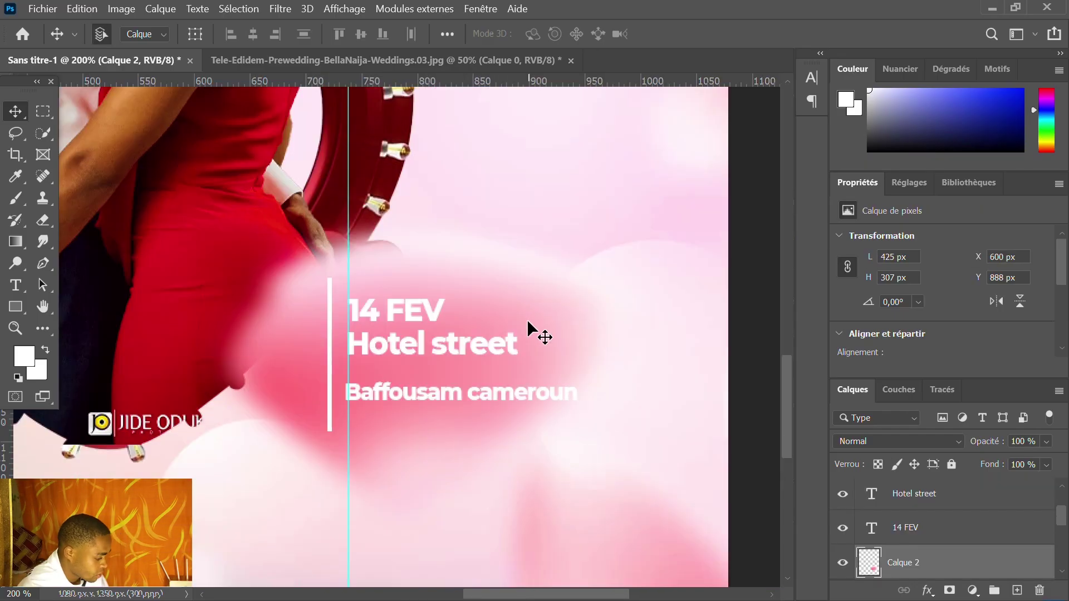
Move 14 FEV and Hotel street down close to Baffousam cameroun, and align that last line to the guide at X 737.2 px
left_click_drag(474, 344, 477, 365)
left_click(375, 314)
left_click_drag(374, 315, 376, 327)
key("alt+]")
key("alt+]")
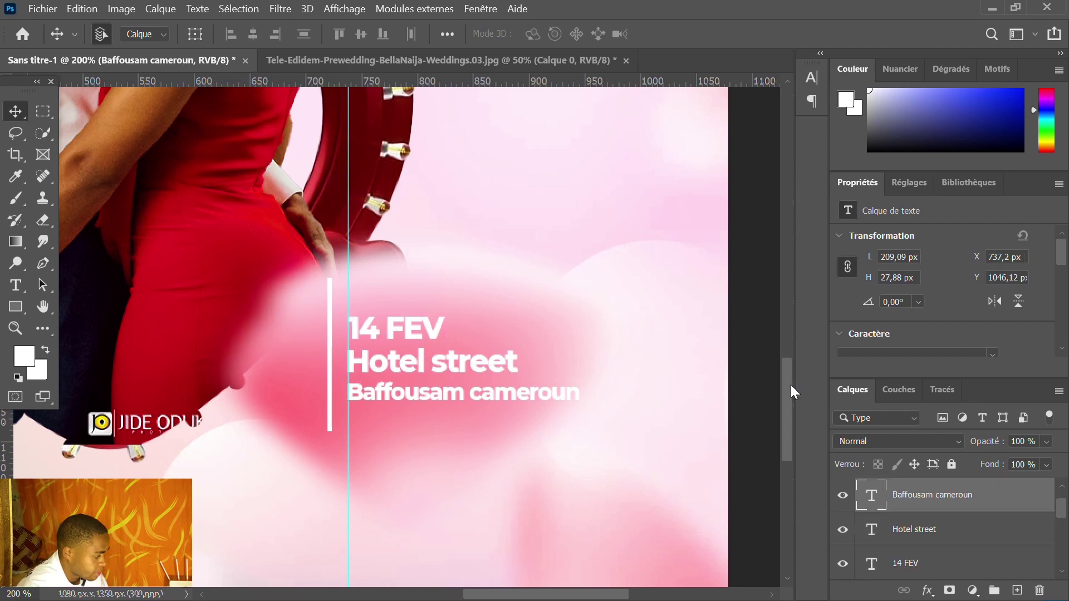
Duplicate the BONNE FETE DE text below the heart and replace its wording with VENEZ SAVOUREZ L'AMOUR AVEC VOTRE VRAI COPIN
left_click_drag(790, 385, 790, 437)
key("ctrl+minus")
key("ctrl+minus")
key("ctrl+minus")
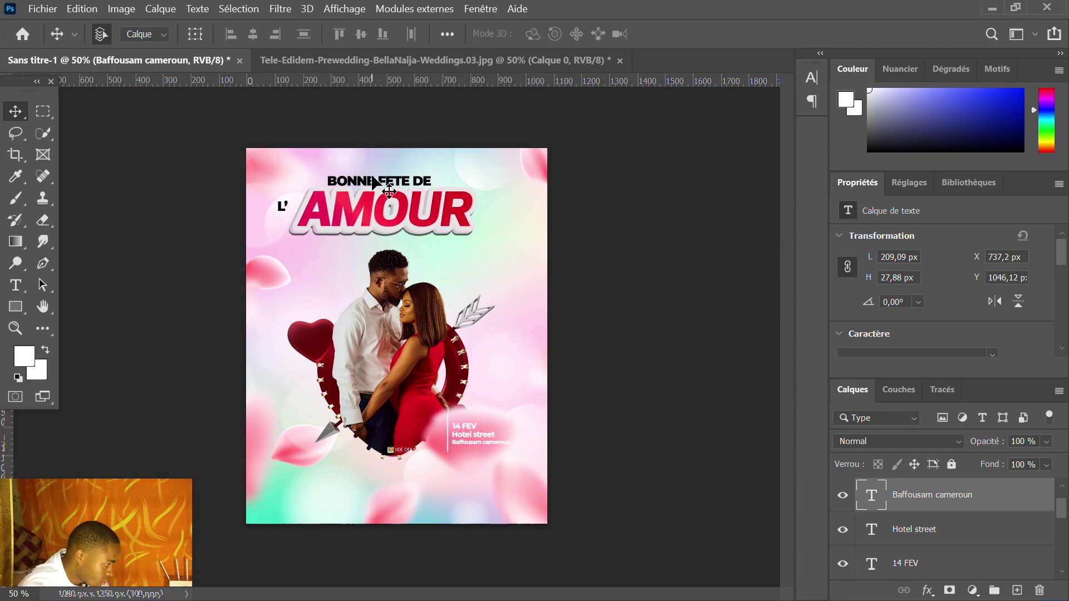
left_click_drag(371, 177, 371, 204)
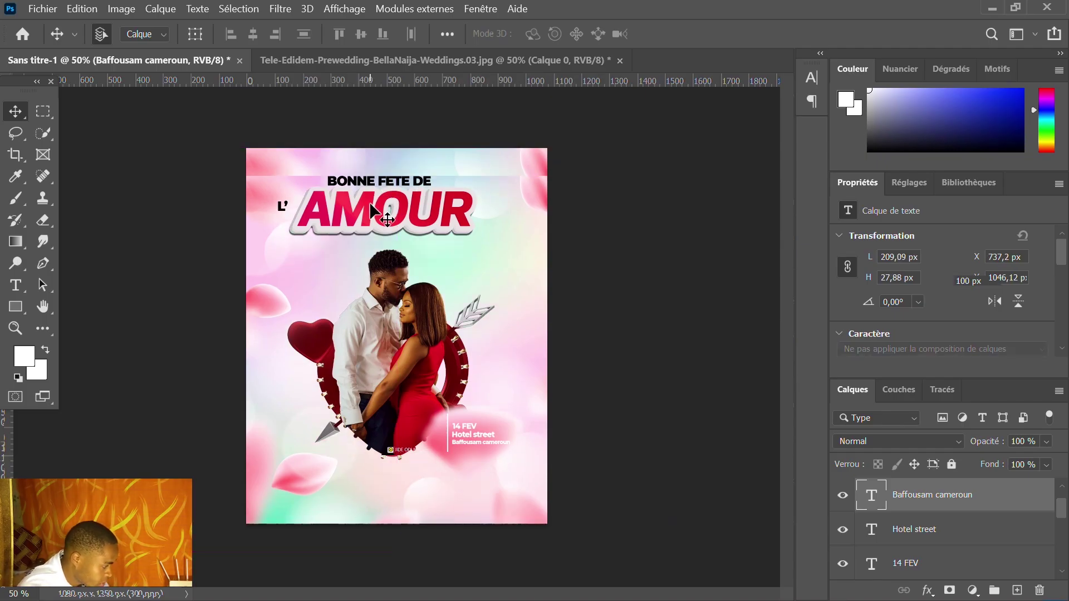
left_click(370, 334)
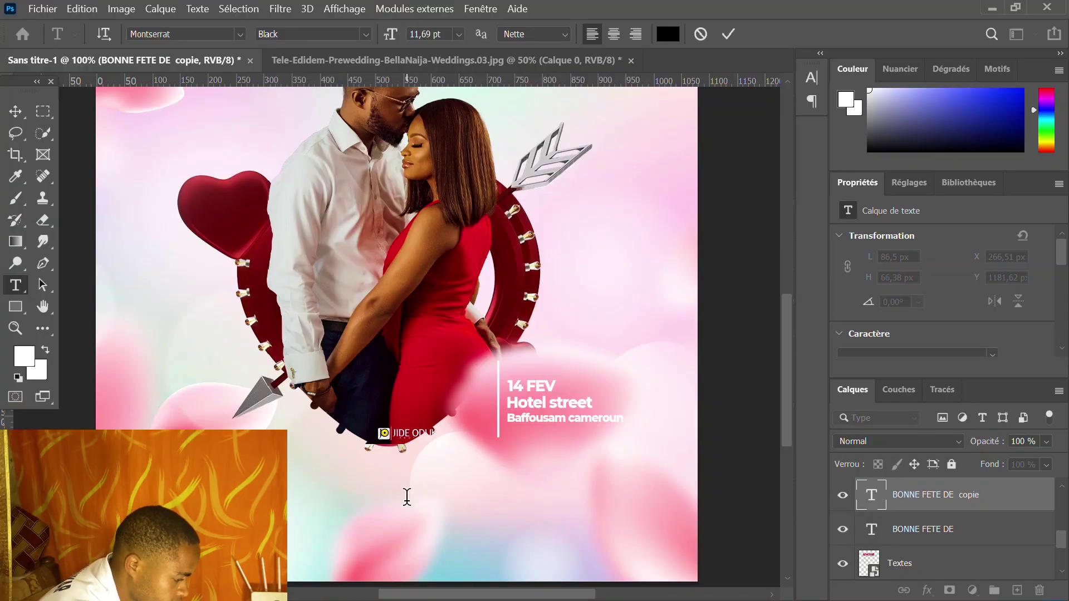
type("NEZ SAVOURA")
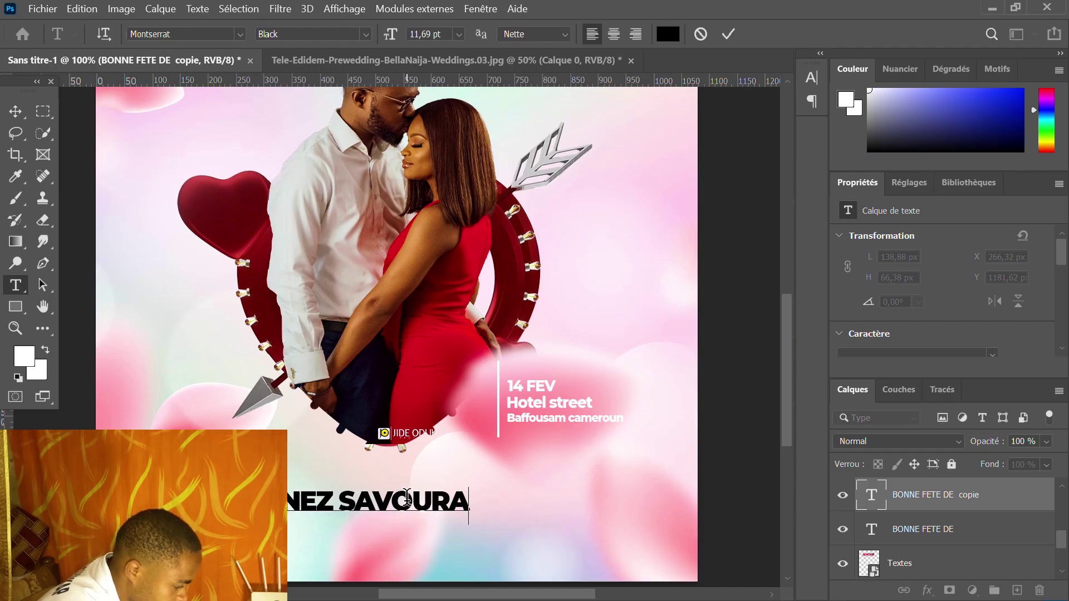
key("BackSpace")
type("EZ L'AMOUR AVEC VOTRE V")
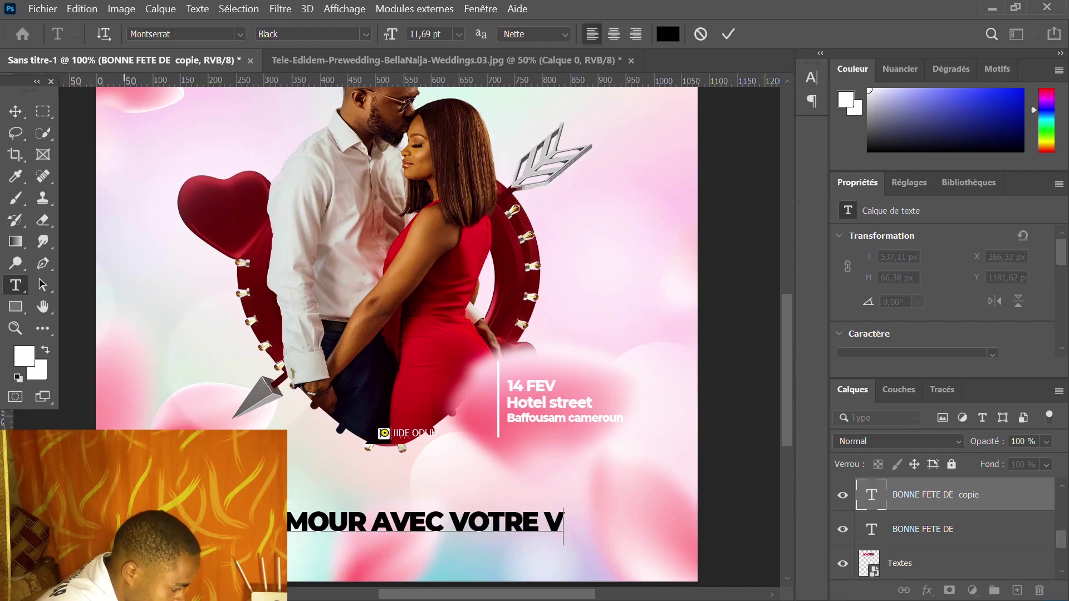
type("RAI COPIN")
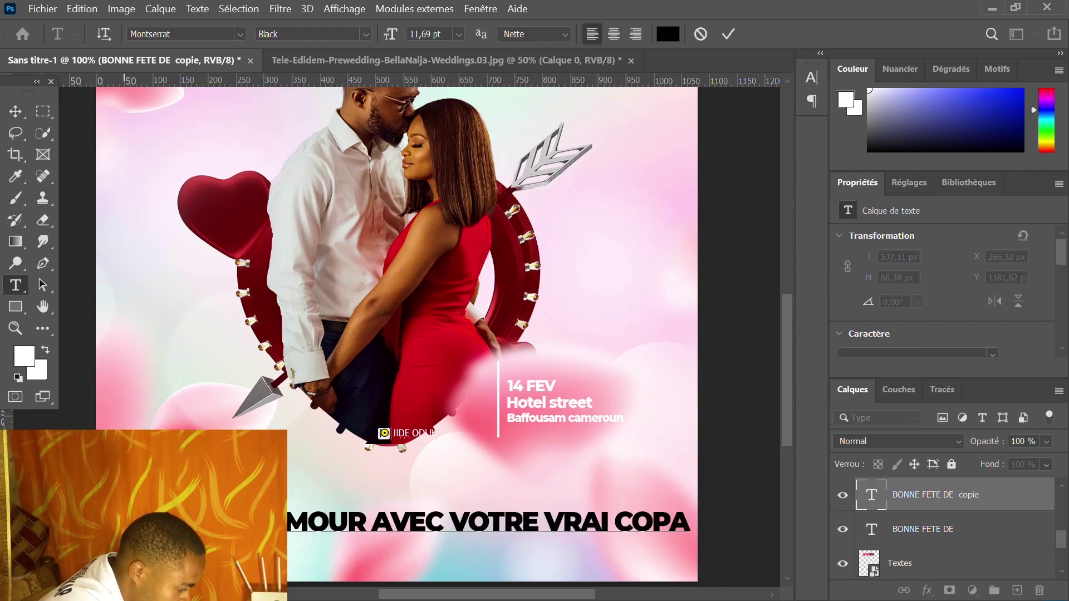
Break the slogan onto a second line after AVEC and end it with dots after COPIN
left_click(637, 501)
key("Return")
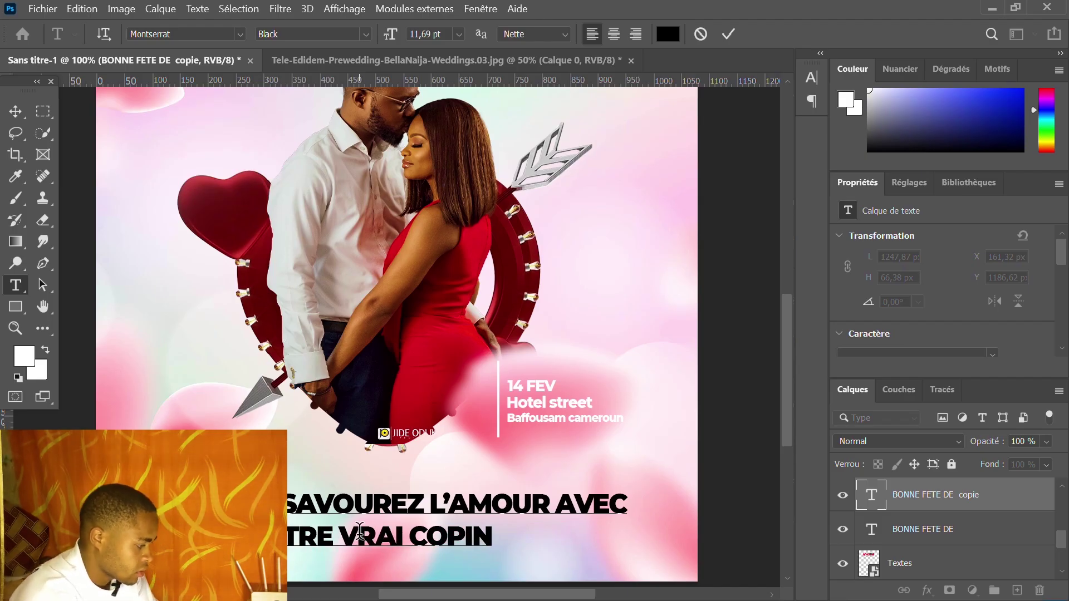
left_click(511, 536)
type("...")
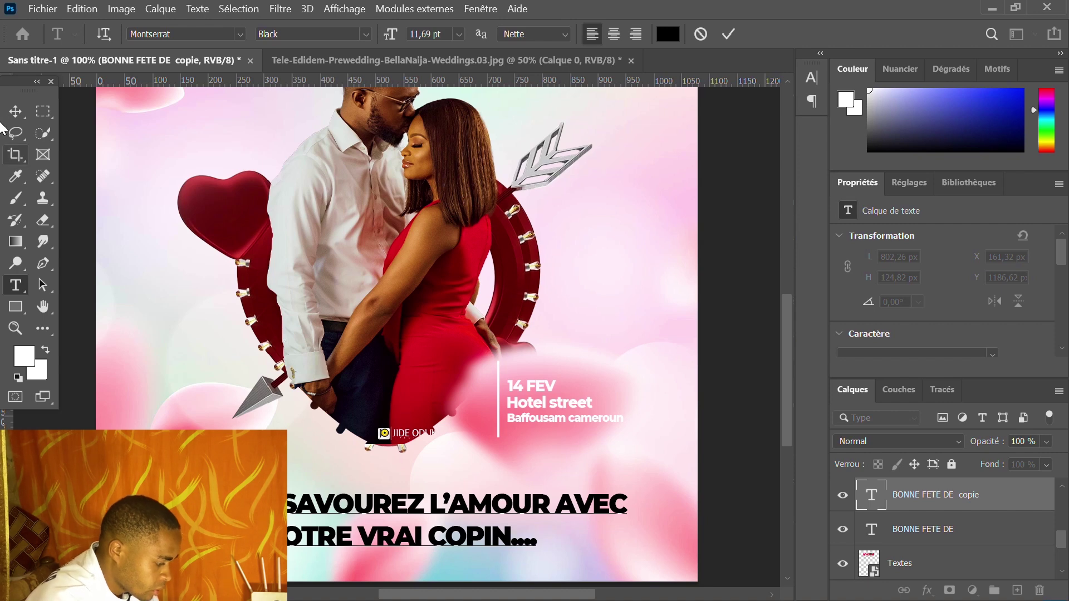
Scale the two-line slogan down to about 680 x 106 px and place it at X 174.14 px, Y 1170.62 px
key("ctrl+Return")
key("ctrl+t")
left_click_drag(410, 491, 380, 487)
key("Return")
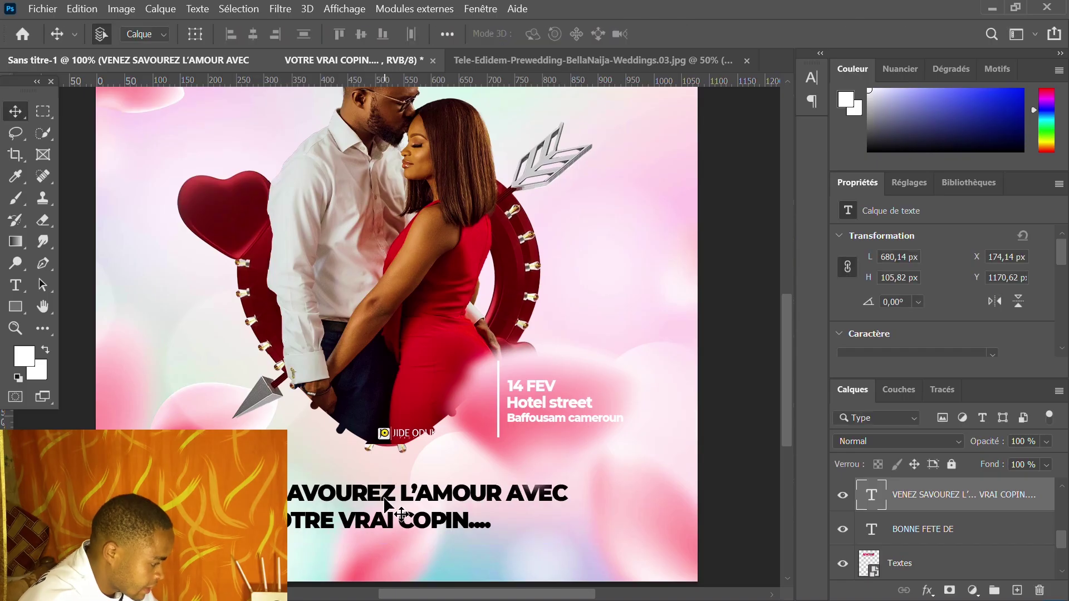
Try the Black Italic style on the slogan and return it to Montserrat Black
left_click_drag(1060, 261, 1059, 285)
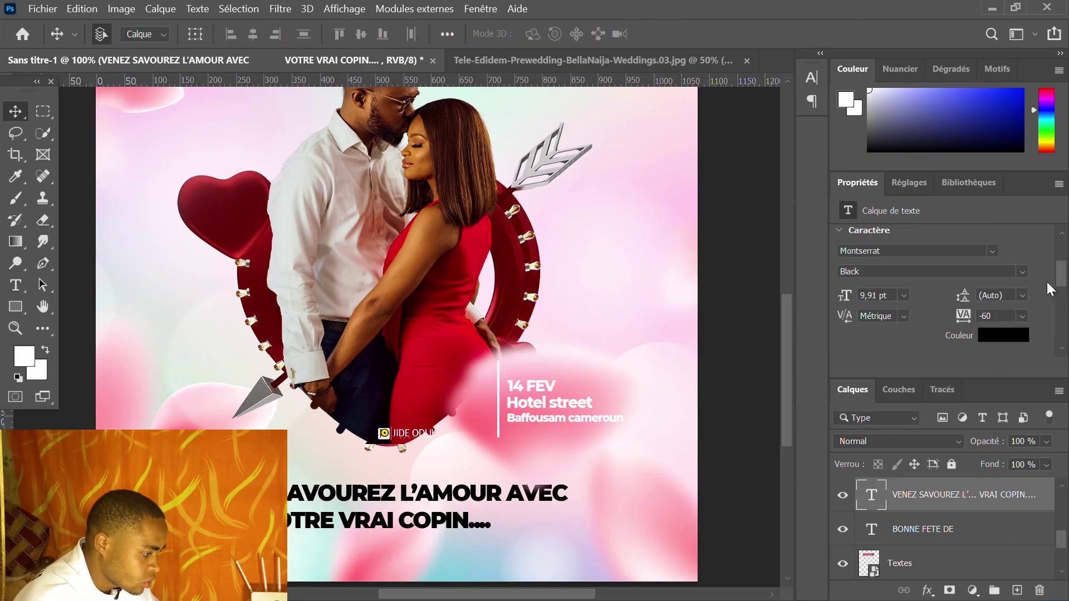
left_click(1019, 271)
left_click(936, 509)
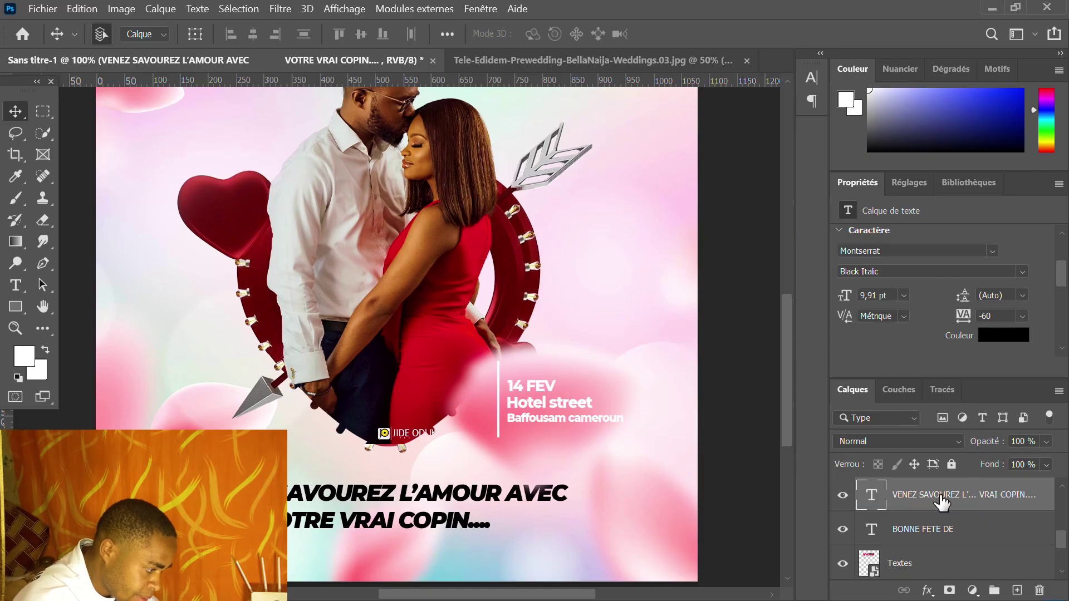
left_click(1017, 269)
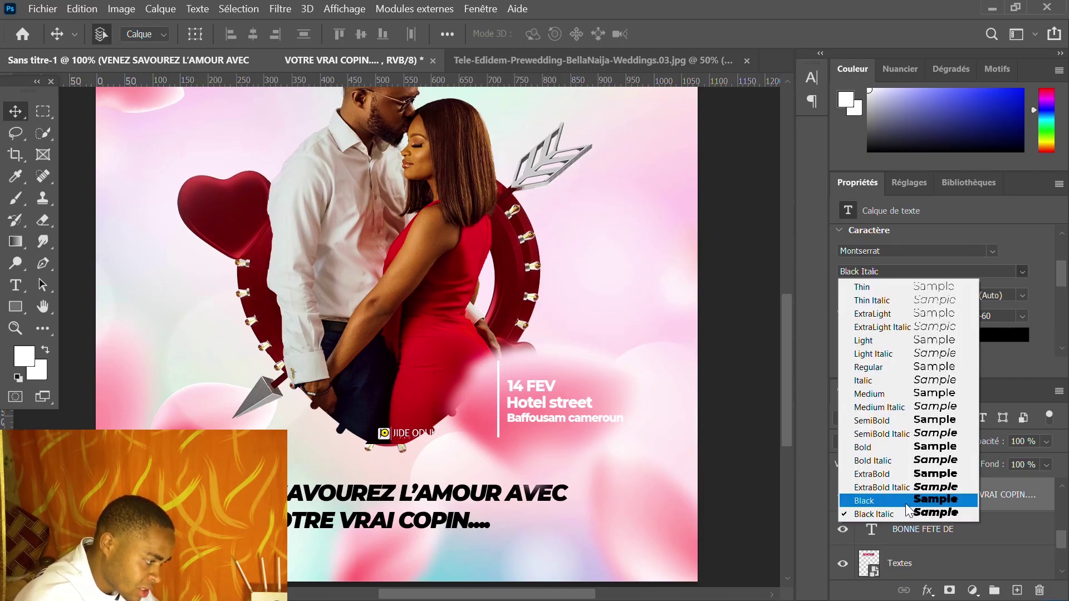
left_click(914, 501)
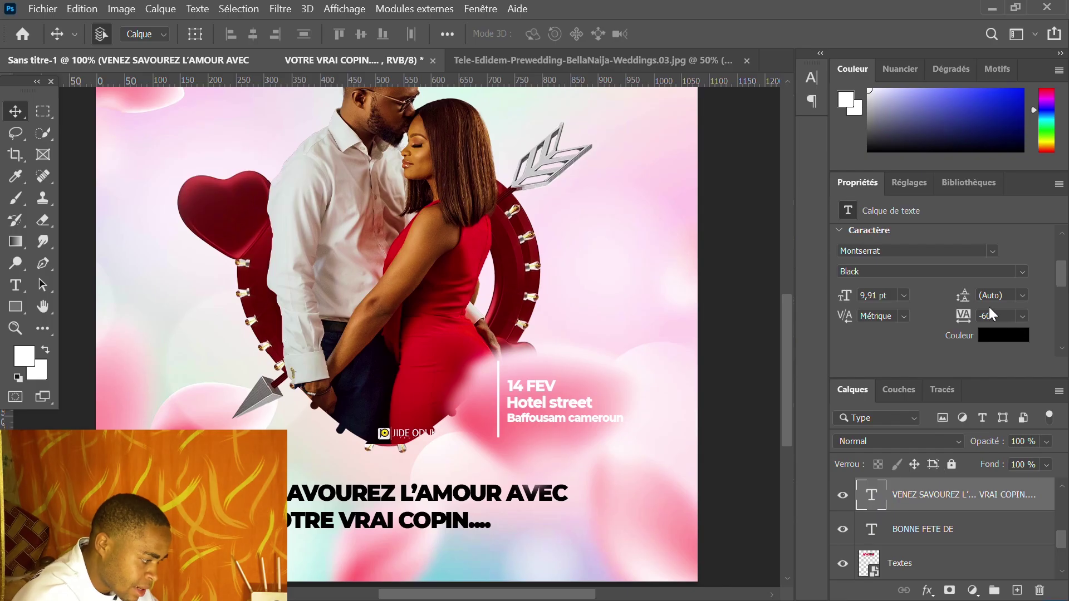
Set the slogan's line spacing to 10 pt and its letter tracking to 0
left_click_drag(966, 305, 959, 296)
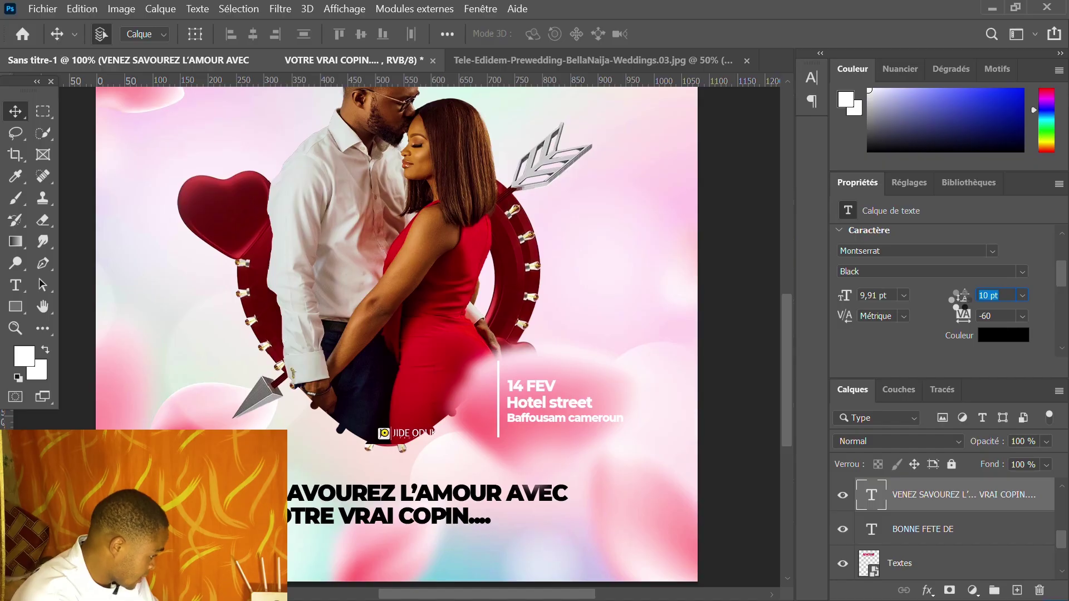
left_click_drag(960, 313, 967, 315)
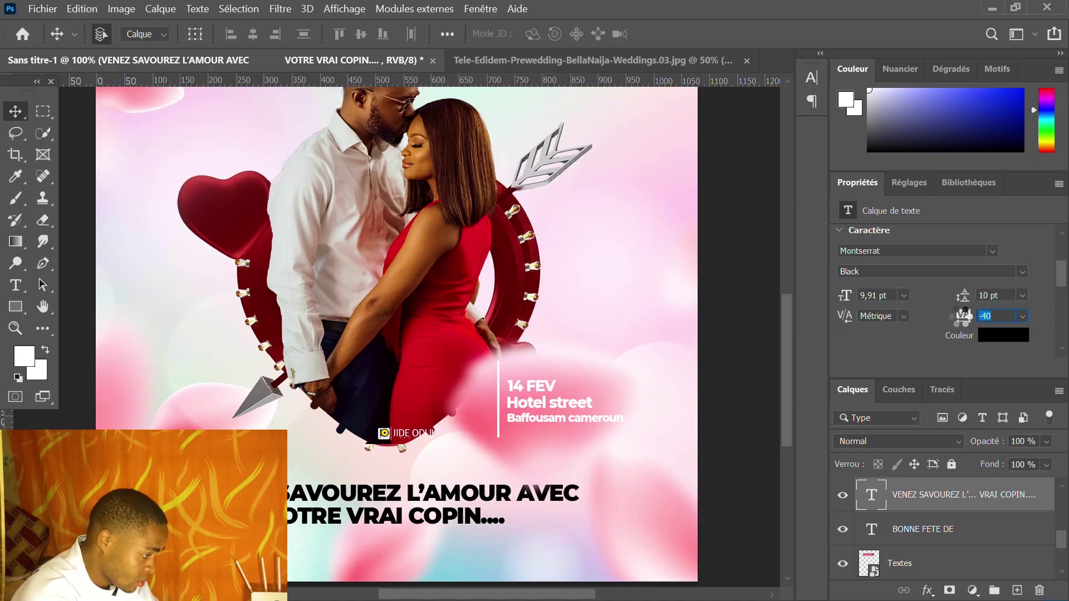
key("ctrl+minus")
key("ctrl+minus")
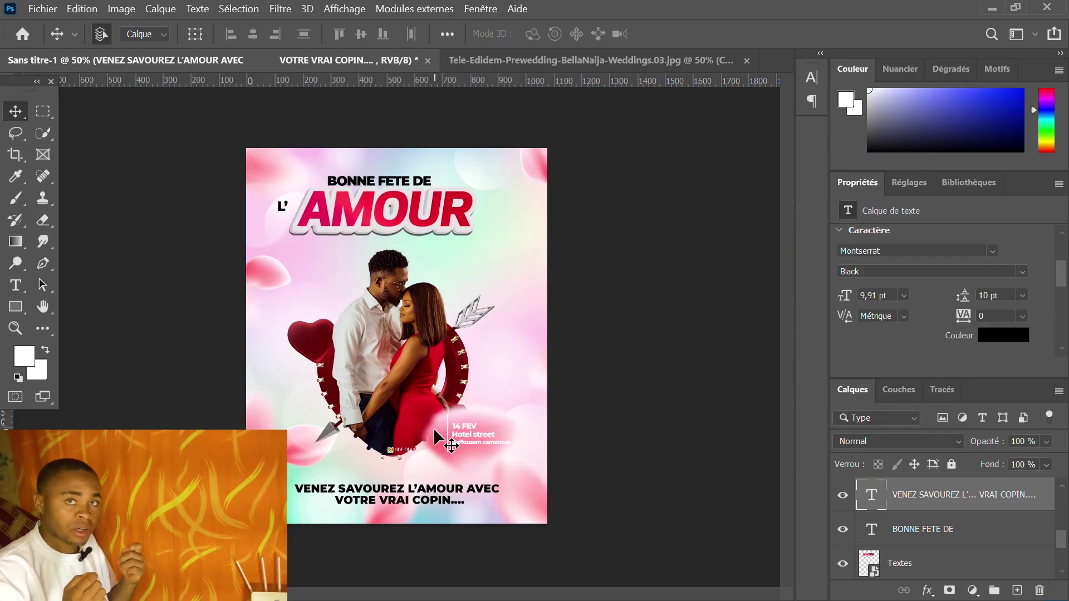
Scale the personne group to about 105.18 % and centre it between the AMOUR title and the slogan
left_click(434, 427)
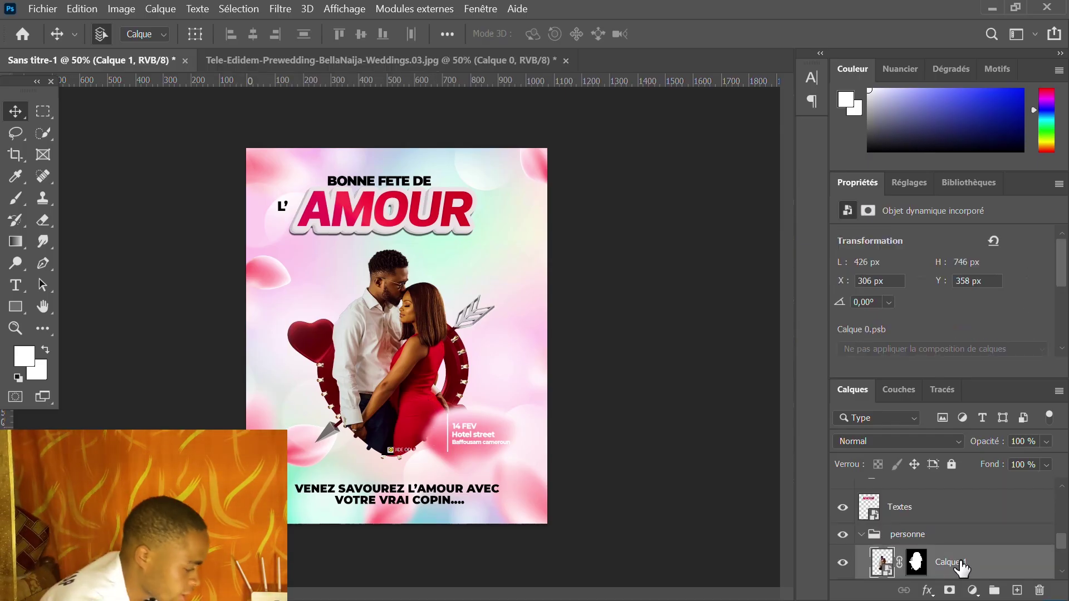
left_click(861, 535)
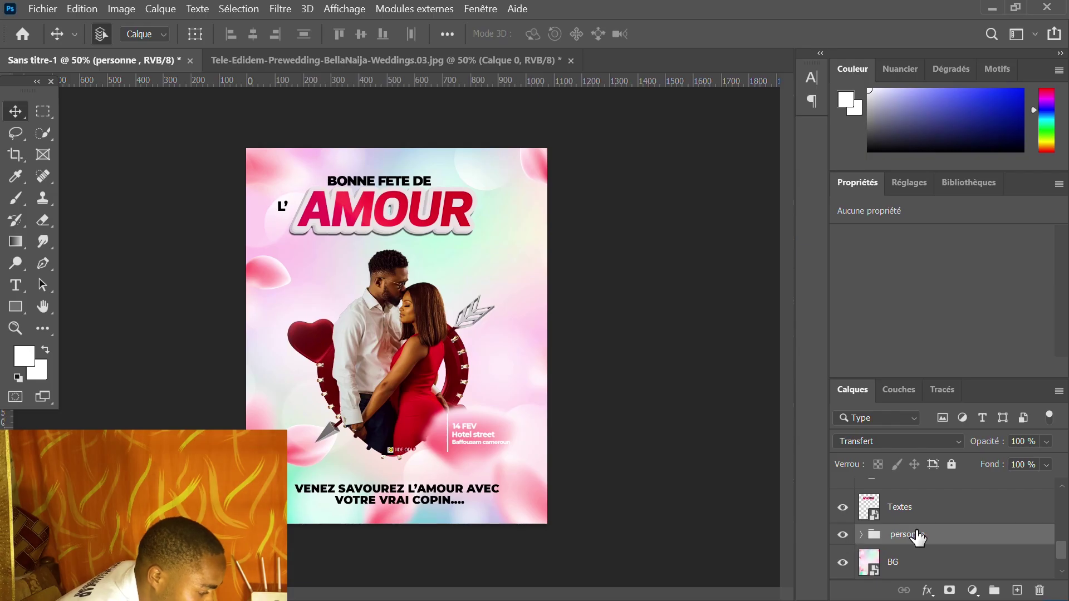
key("ctrl+t")
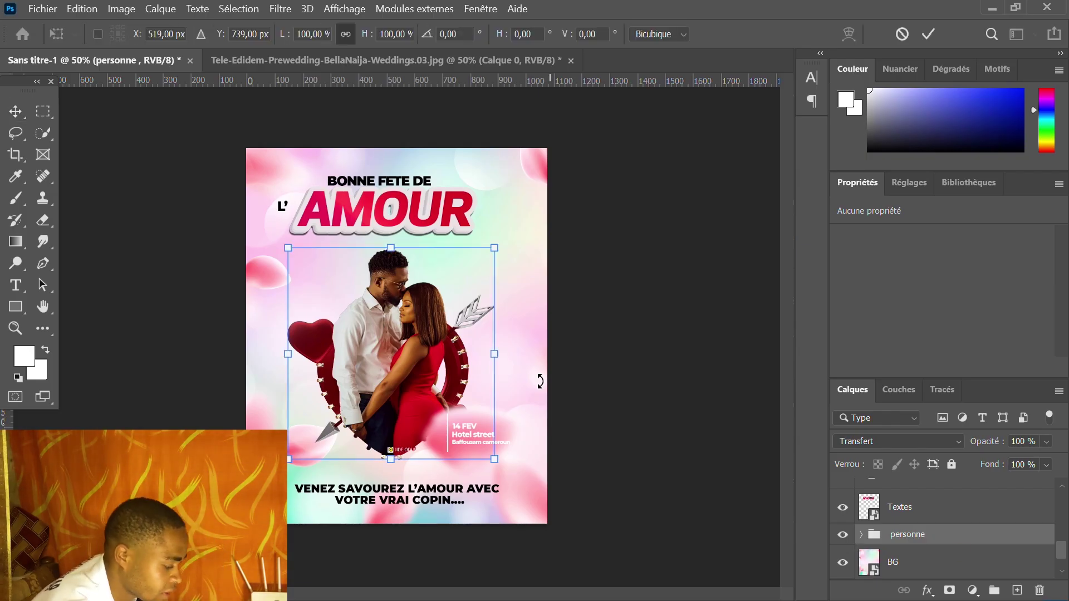
left_click_drag(385, 329, 380, 331)
left_click_drag(492, 250, 500, 238)
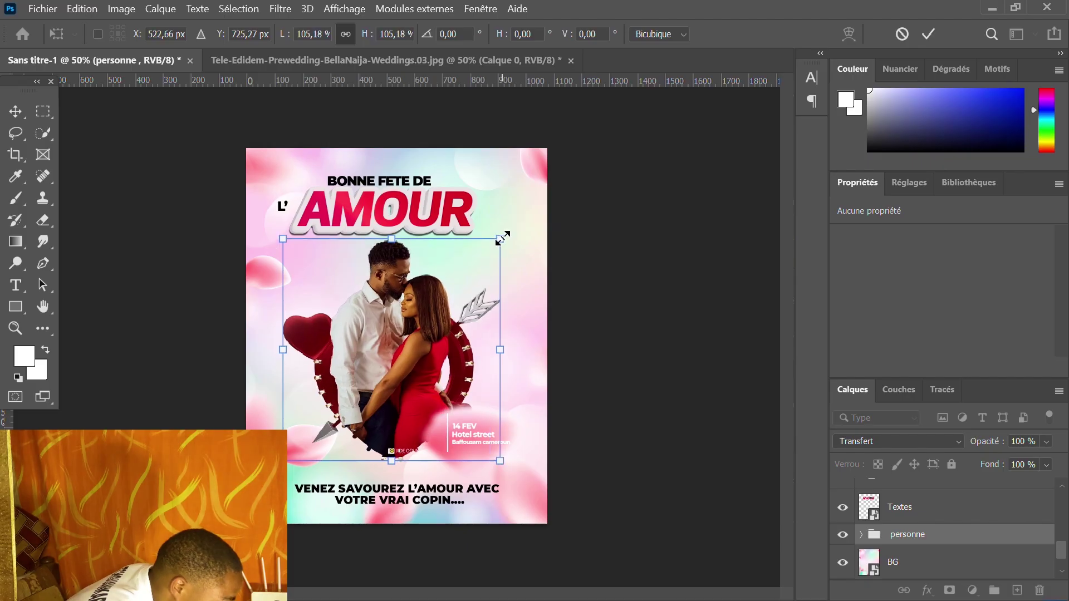
left_click_drag(403, 342, 399, 346)
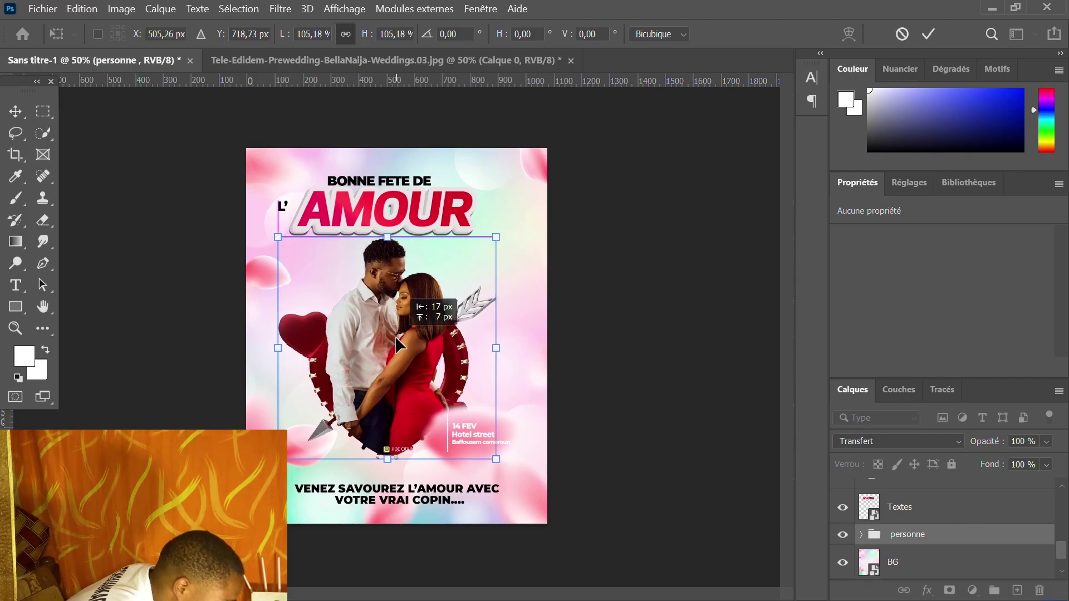
key("Return")
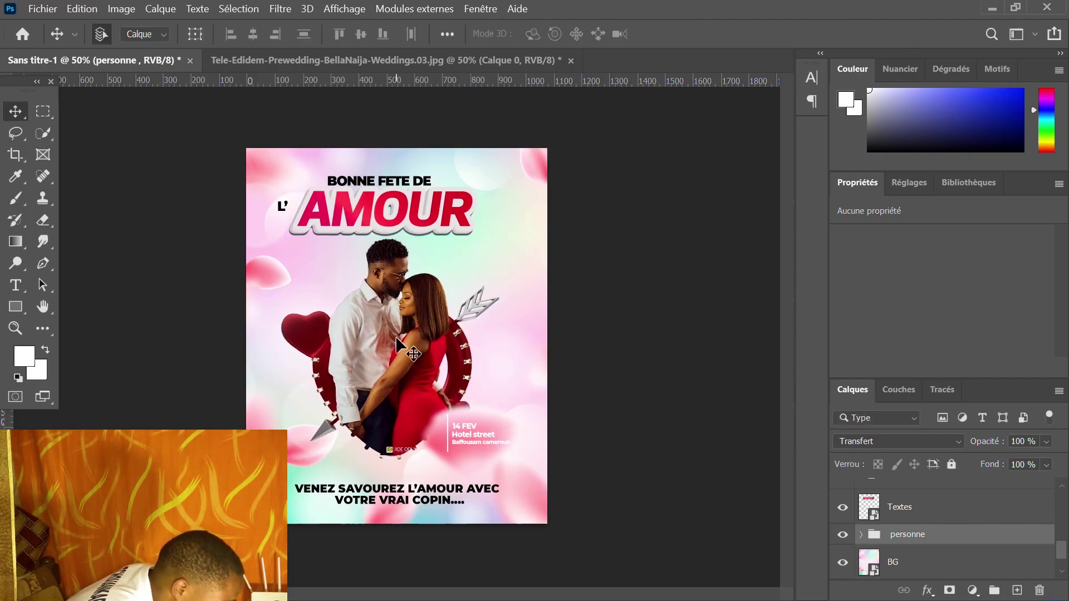
Move the two-line slogan up slightly to X 173.14 px, Y 1187.62 px
scroll(398, 345, "up", 2)
scroll(482, 468, "down", 3)
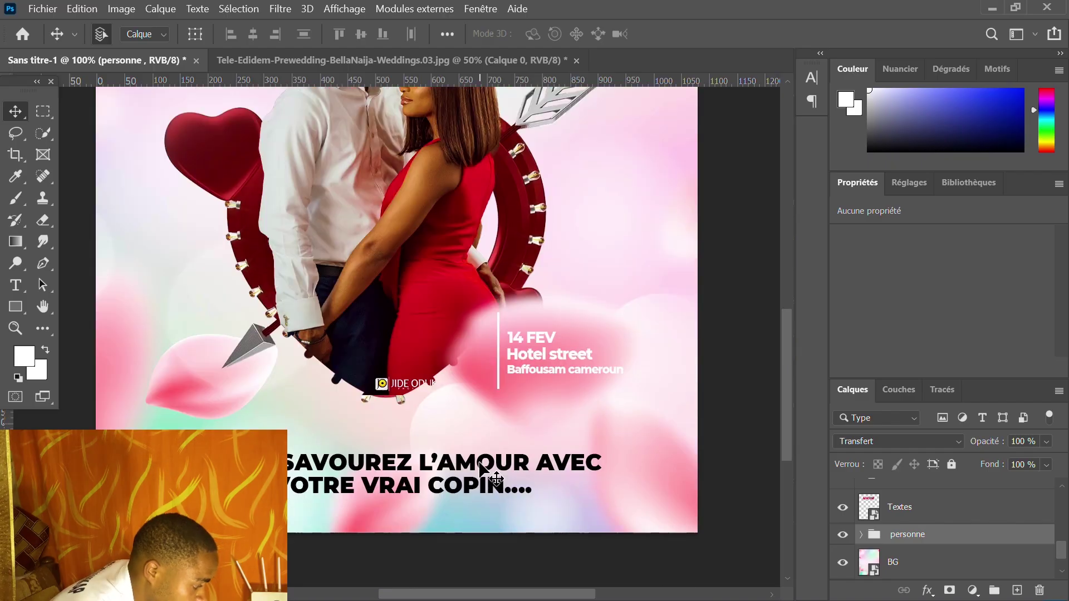
left_click_drag(482, 468, 487, 461)
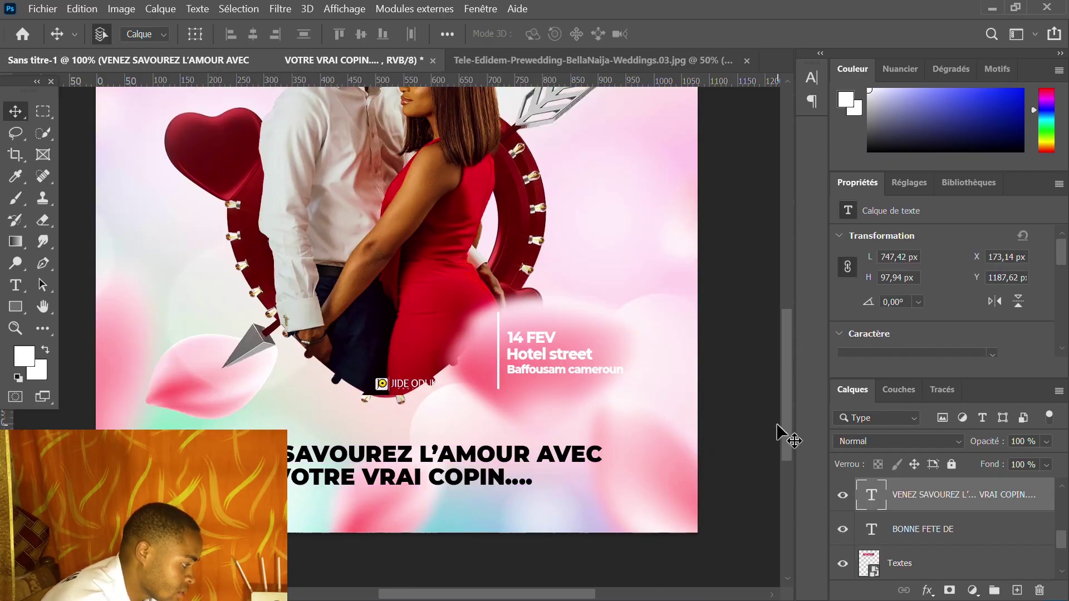
Try the Anton font and the Poppins Black font on the slogan
key("ctrl+minus")
left_click_drag(1064, 255, 1063, 266)
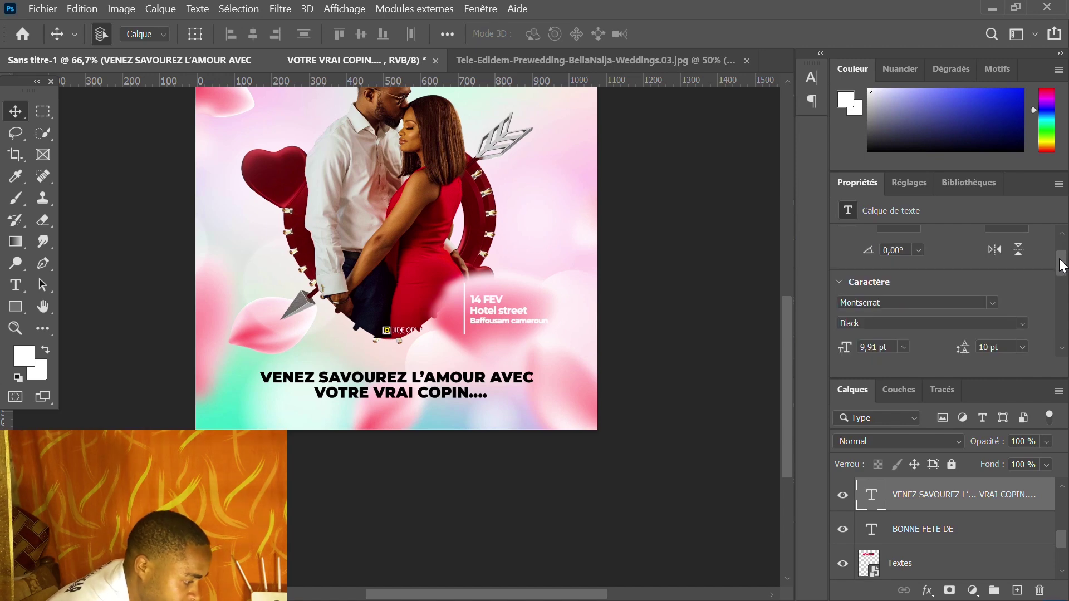
left_click(993, 300)
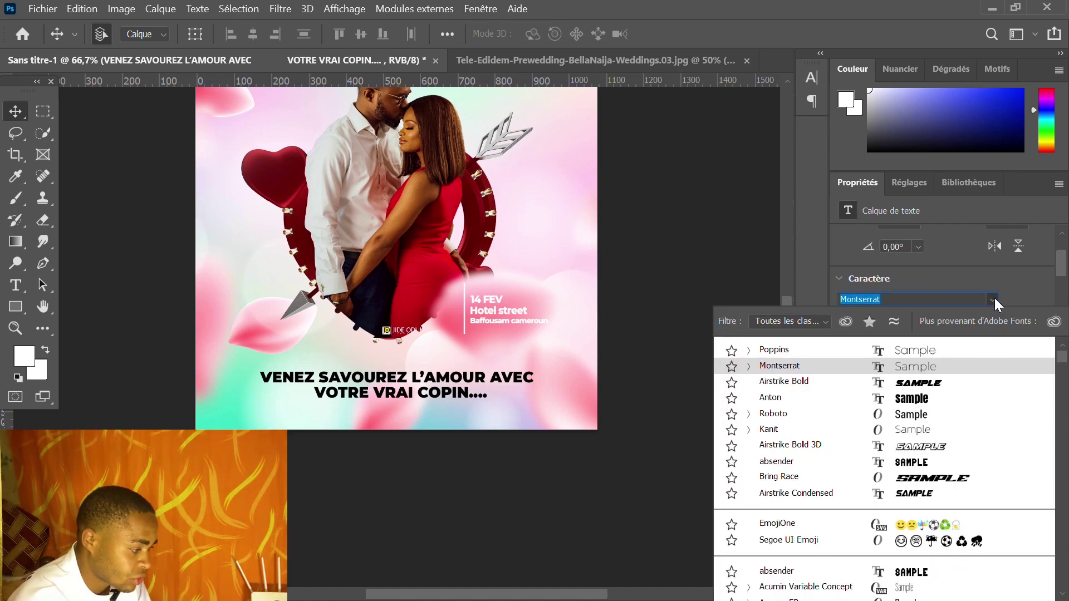
left_click(911, 399)
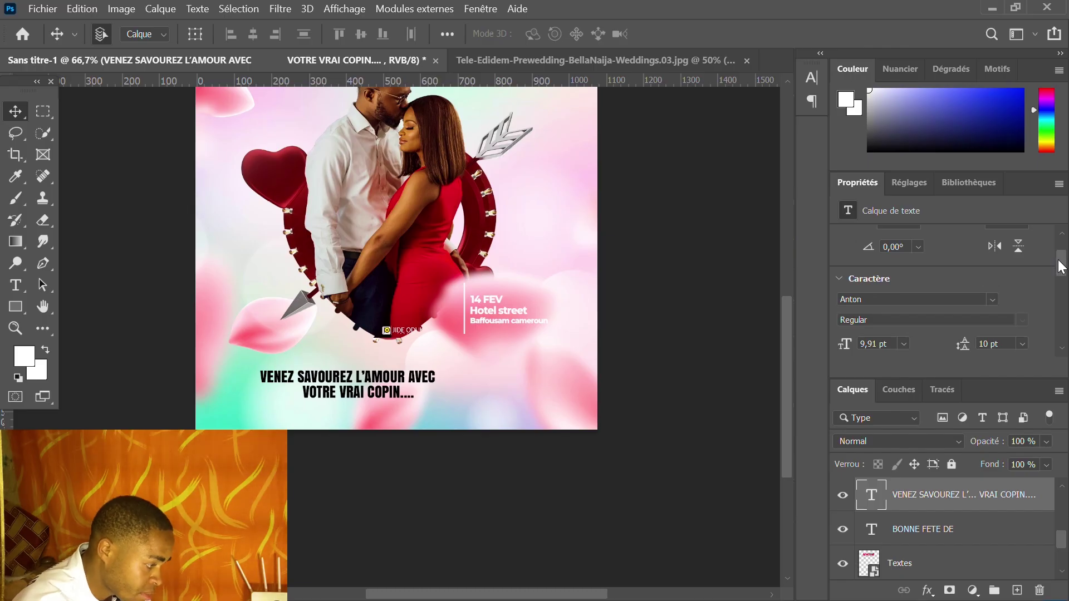
scroll(1060, 272, "down", 2)
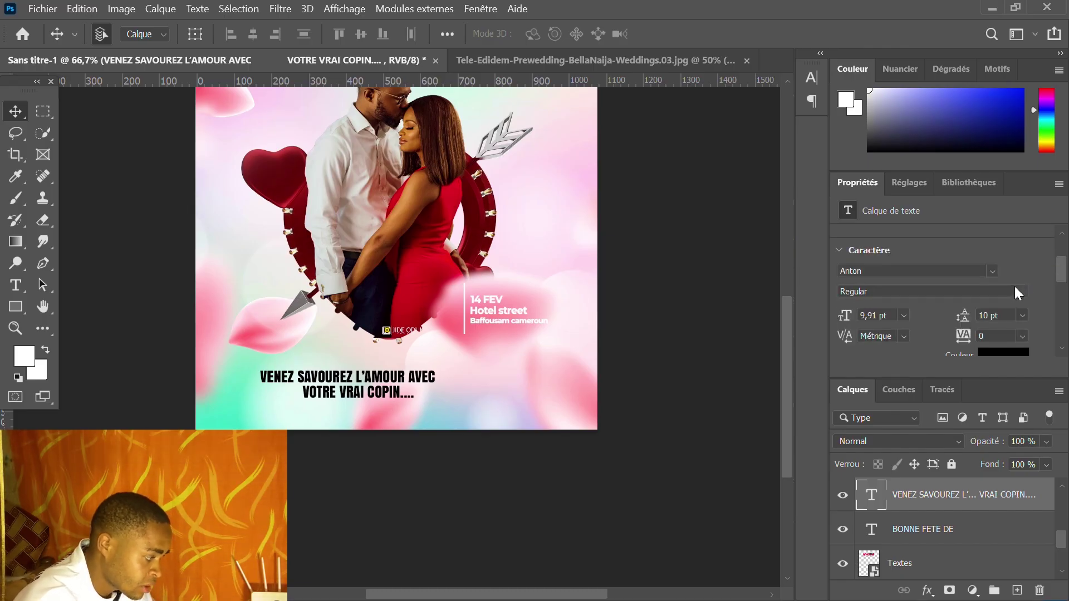
left_click(997, 271)
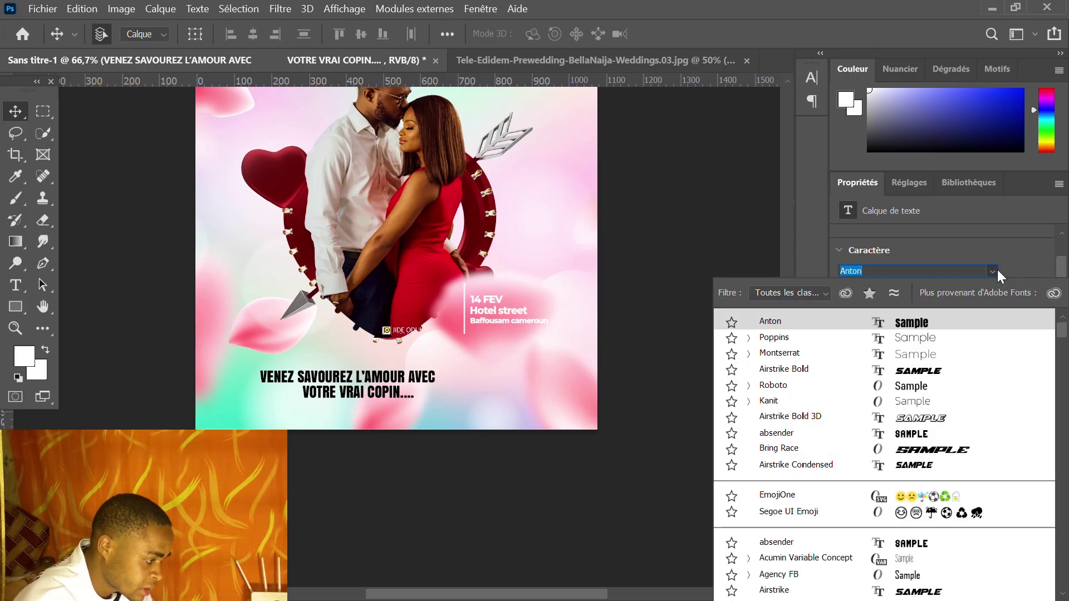
key("Down")
key("Return")
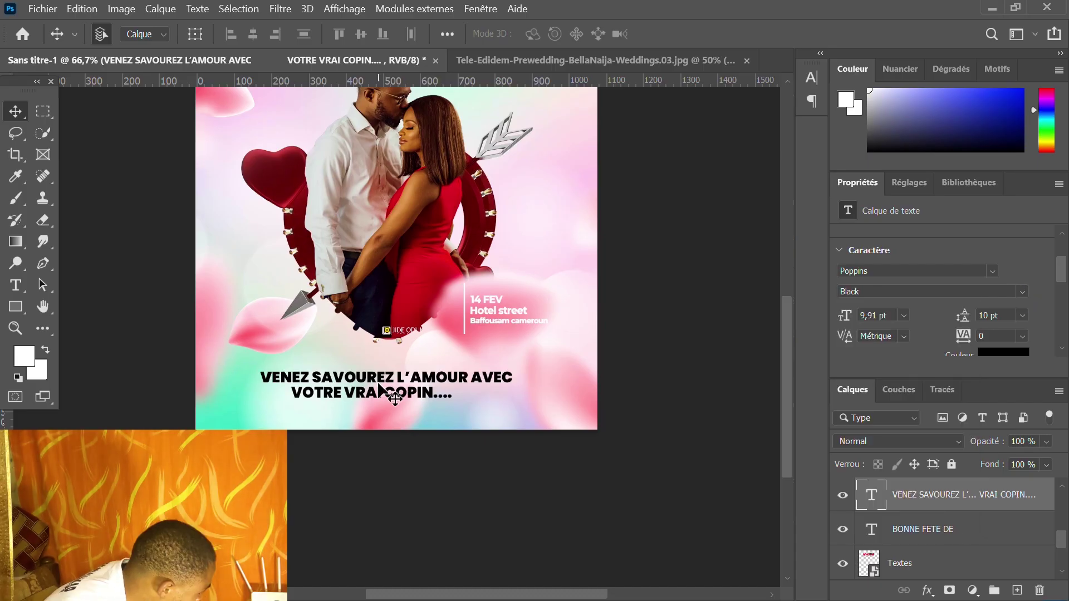
Reposition the slogan below the heart and scale it down to 9.04 pt text with 9.13 pt line spacing
left_click_drag(379, 388, 401, 367)
key("ctrl+t")
key("Return")
key("ctrl+minus")
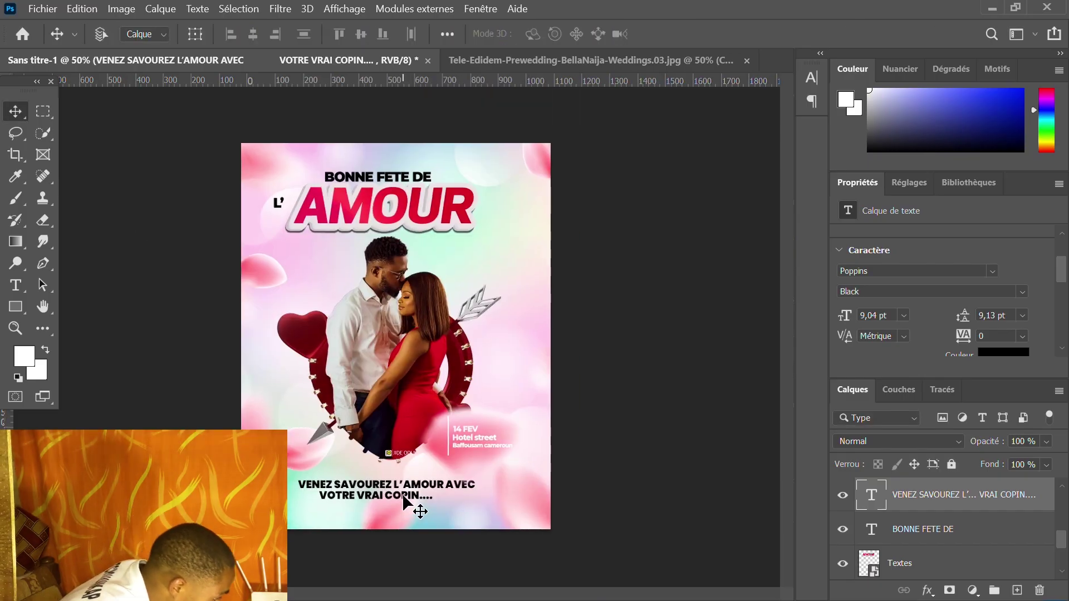
Return the slogan's font to Montserrat Black
key("ctrl+plus")
left_click(991, 271)
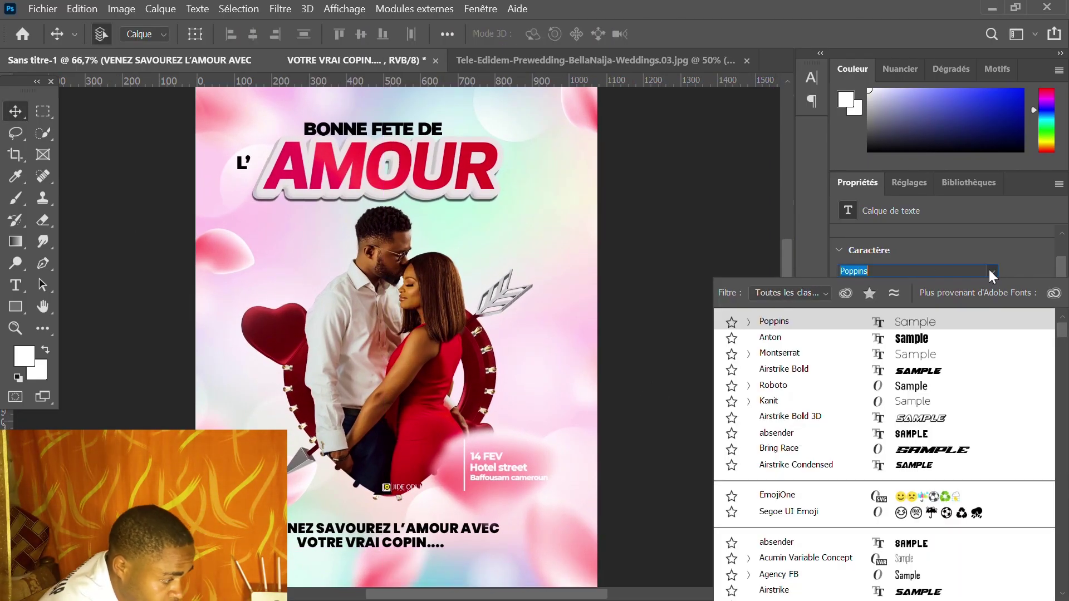
key("Escape")
key("ctrl+minus")
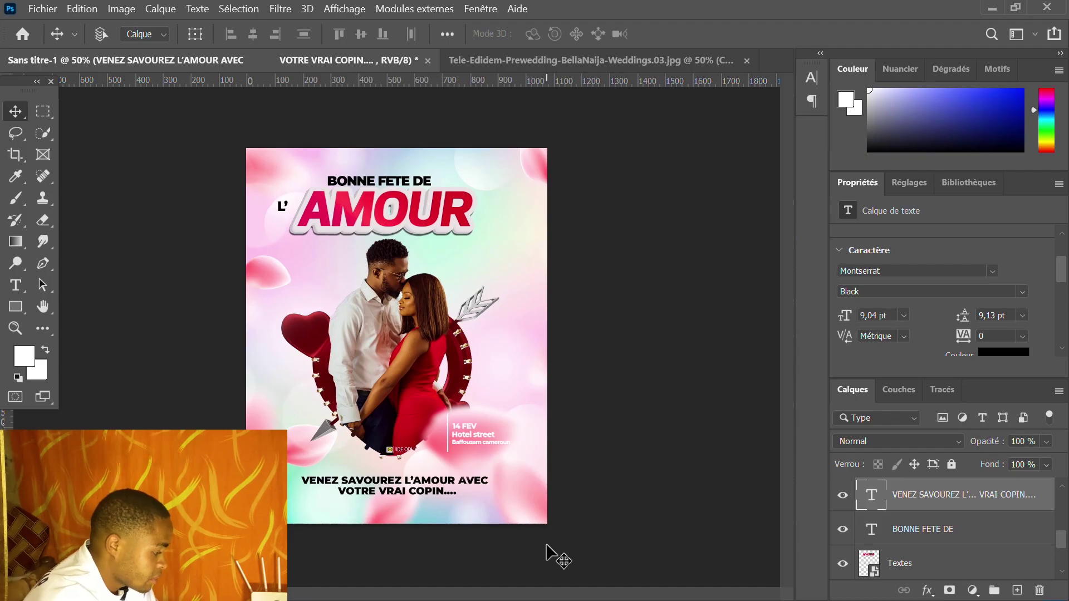
Add a drop shadow (Ombre portée) to the 14 FEV text, keeping the text in view beside the layer style settings
key("ctrl+plus")
key("ctrl+plus")
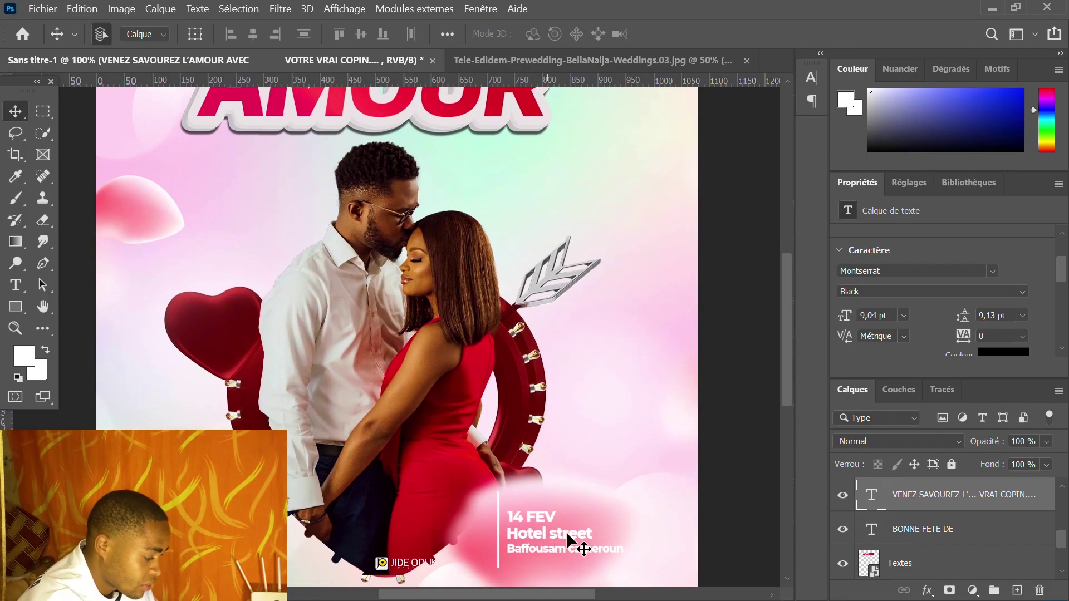
left_click_drag(787, 368, 768, 401)
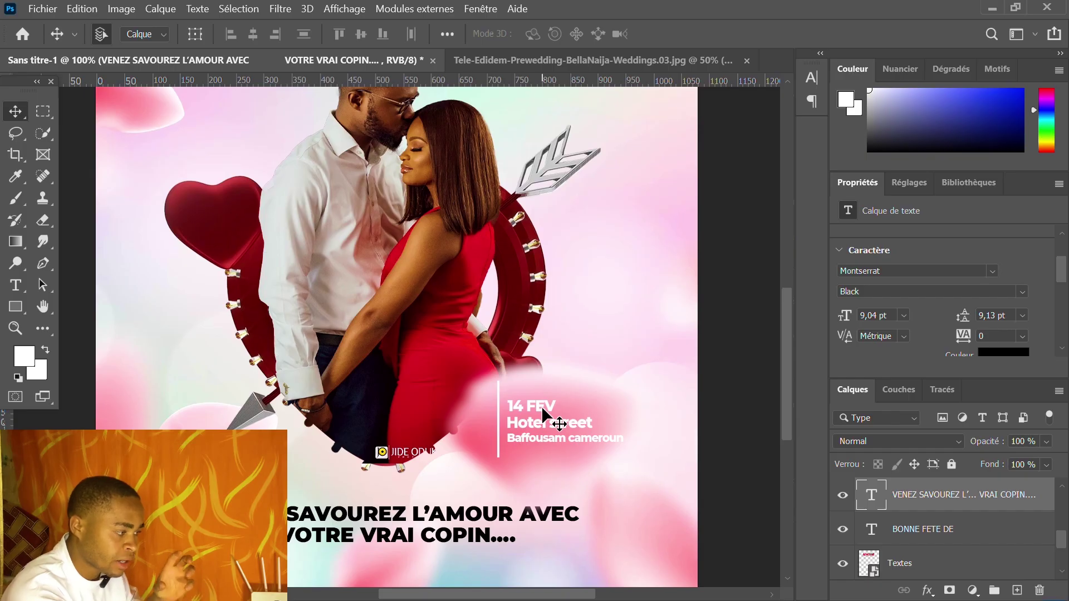
key("ctrl+plus")
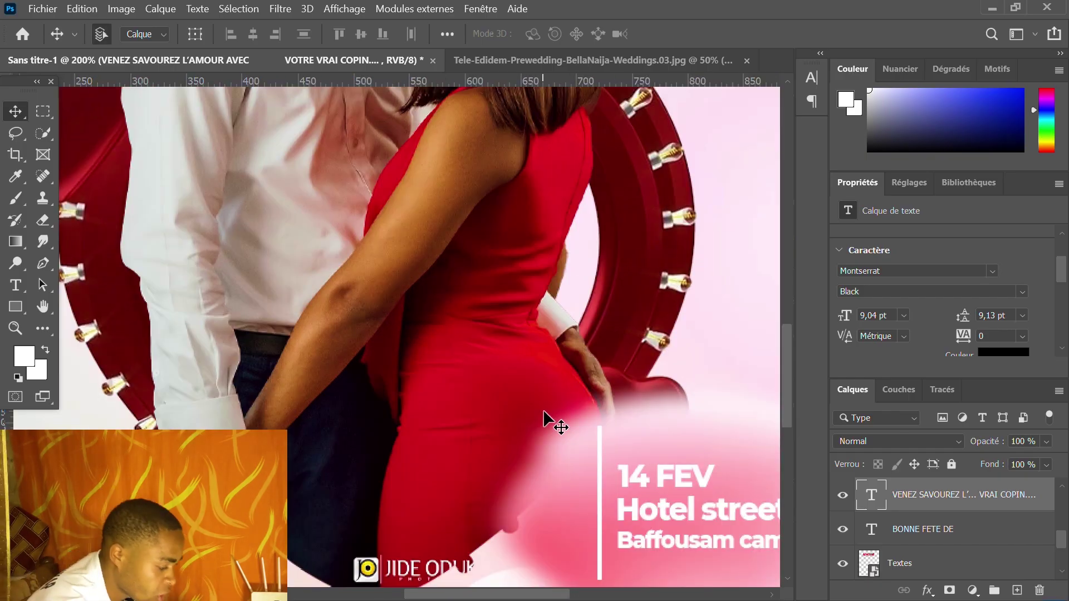
scroll(540, 585, "right", 3)
left_click_drag(783, 421, 784, 433)
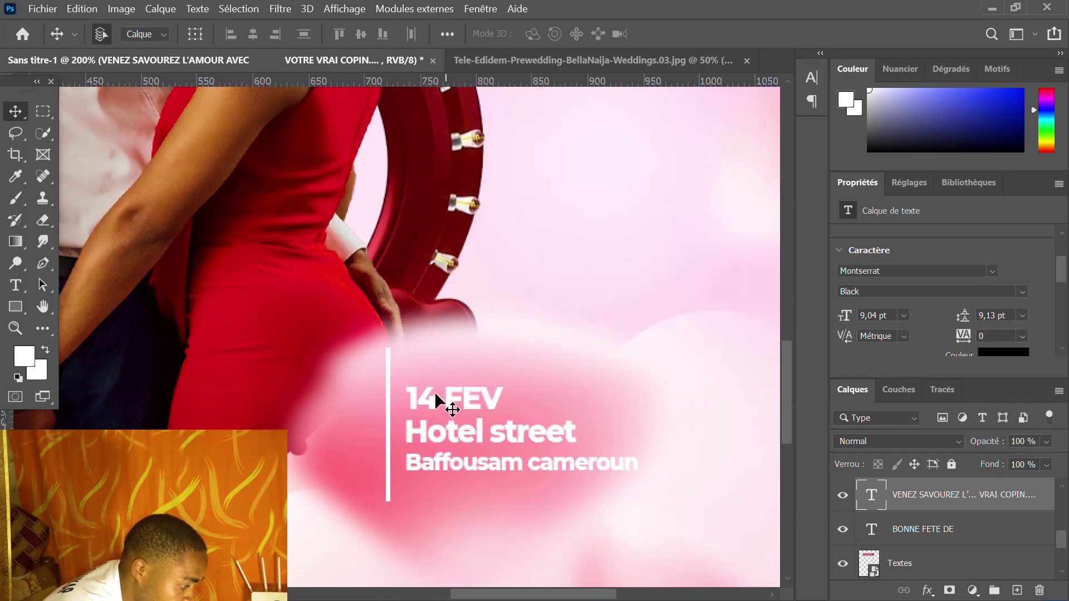
left_click(457, 397)
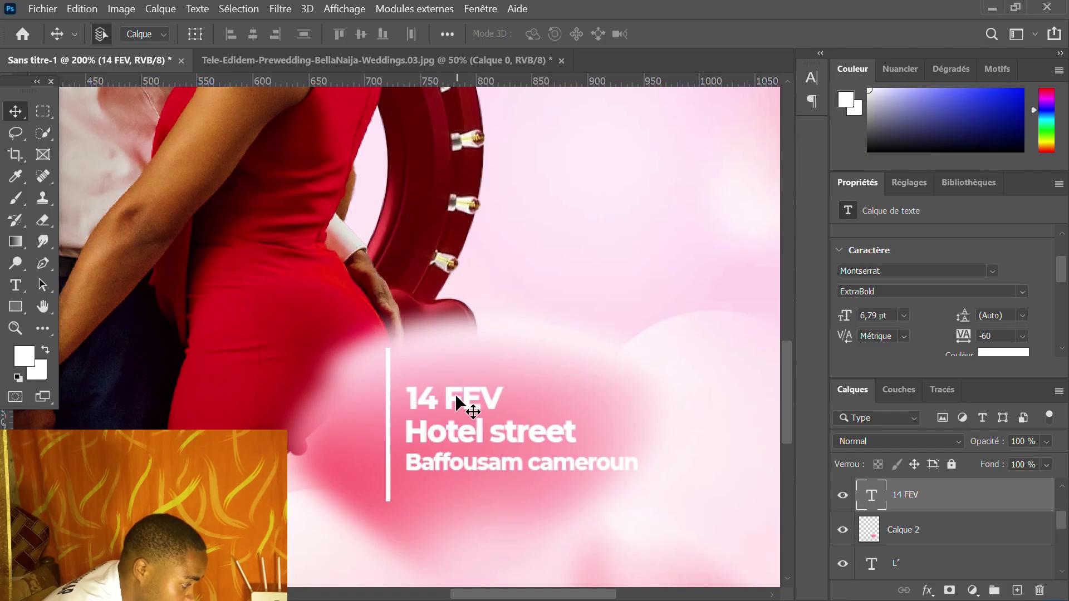
double_click(994, 494)
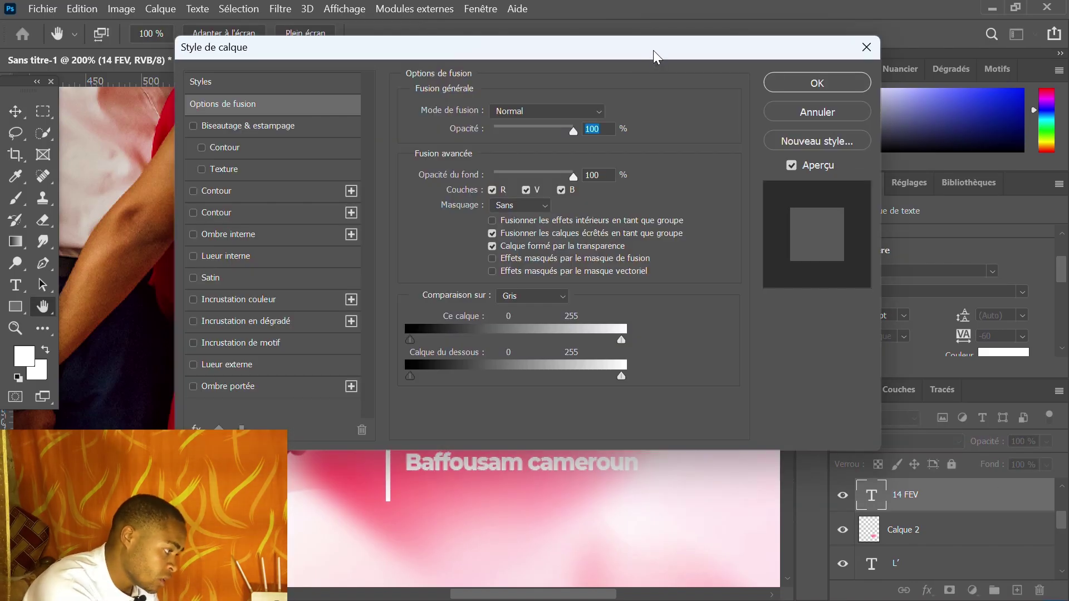
left_click_drag(653, 51, 1068, 14)
left_click(663, 353)
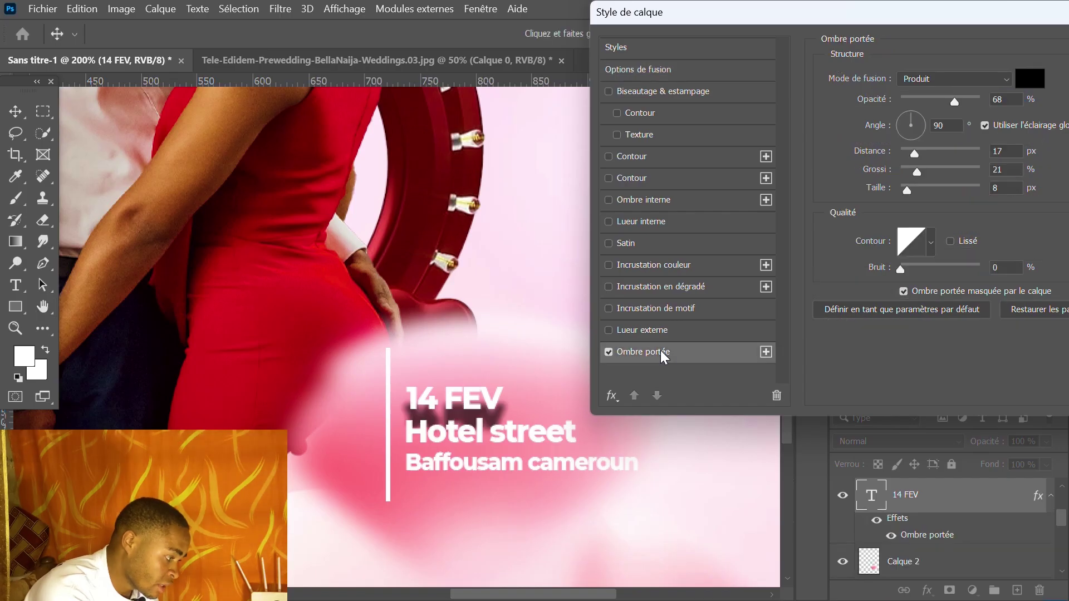
Set the 14 FEV shadow to 45 % opacity, 3 px distance and 4 px size, and apply it
left_click_drag(955, 101, 923, 102)
mouse_move(914, 154)
left_mouse_down()
mouse_move(897, 157)
mouse_move(907, 197)
mouse_move(892, 193)
mouse_move(905, 194)
mouse_move(906, 158)
left_mouse_up()
left_click(917, 173)
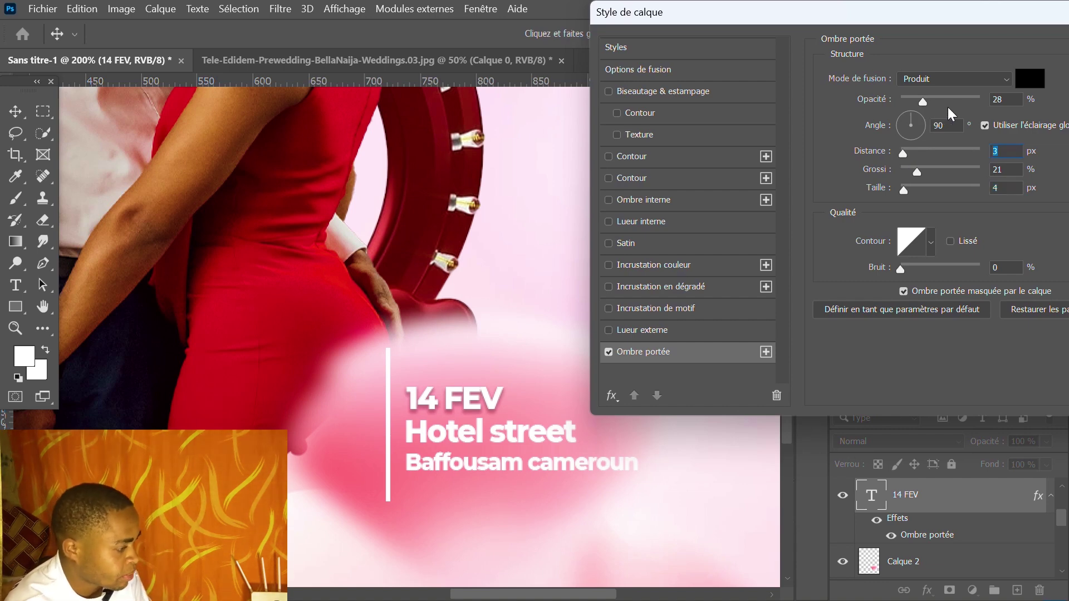
key("Return")
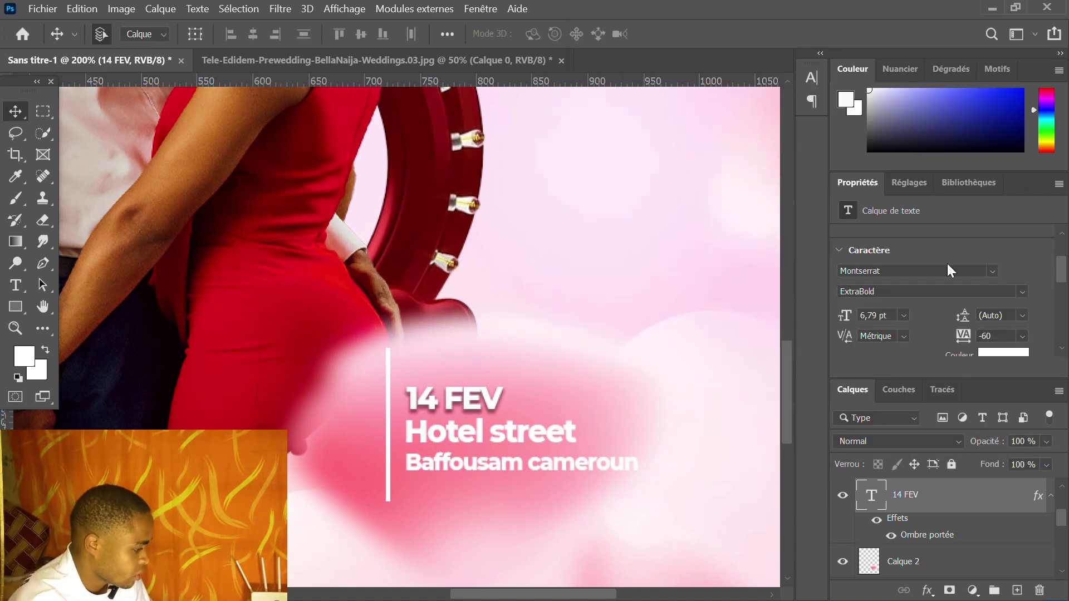
Apply the same drop shadow of 45 % opacity, 3 px distance and 4 px size to Hotel street and Baffousam cameroun
scroll(953, 504, "up", 1)
left_click(955, 498)
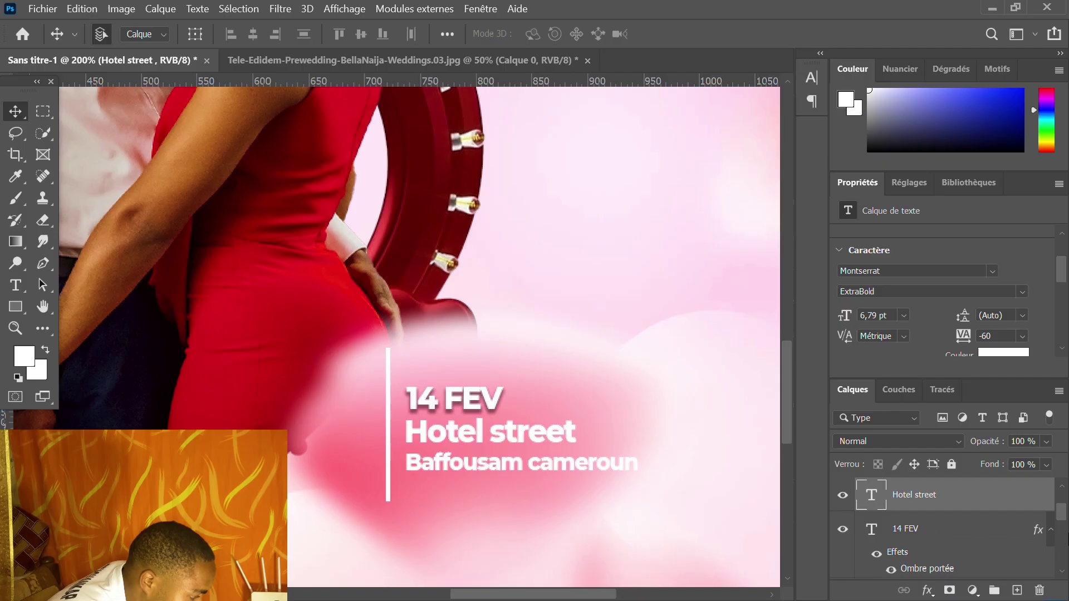
double_click(994, 501)
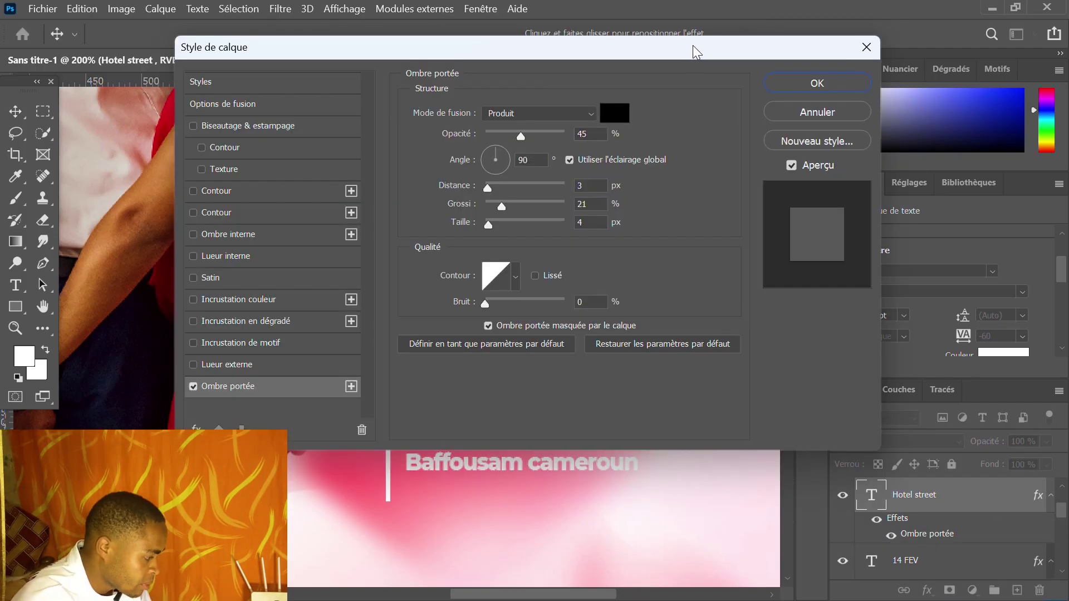
key("Return")
left_click(618, 462)
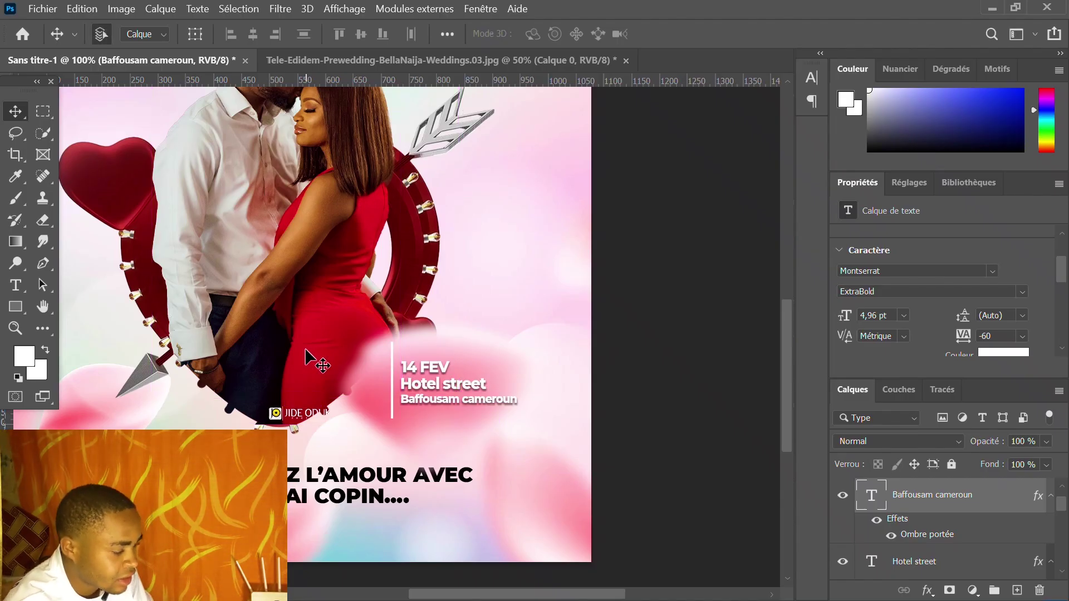
Place the Glow image as an embedded object and scale it to about 459 x 459 px over the small heart beside the man
key("ctrl+minus")
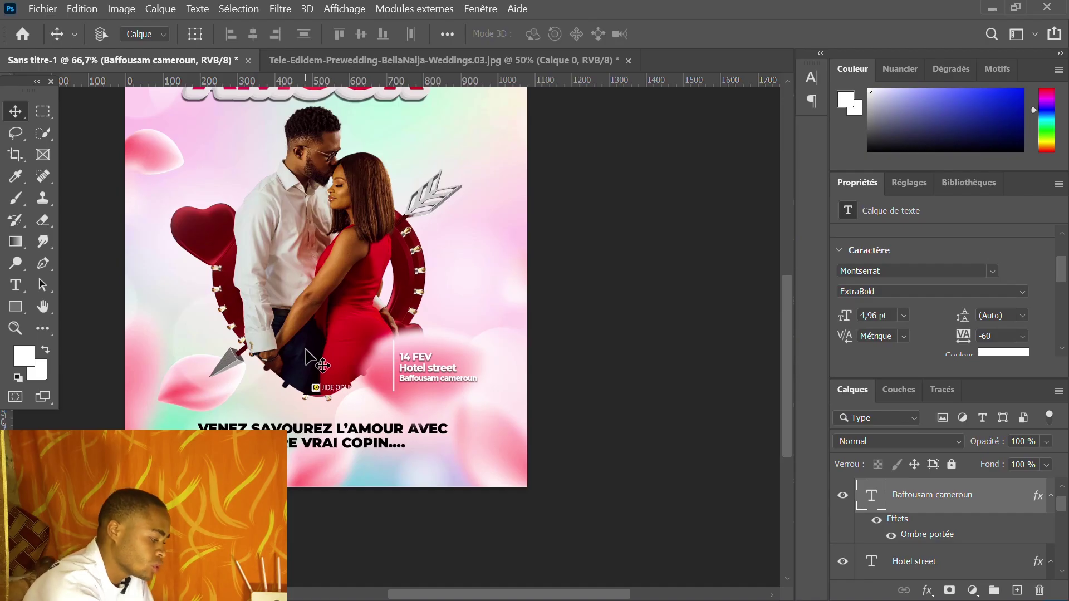
key("ctrl+minus")
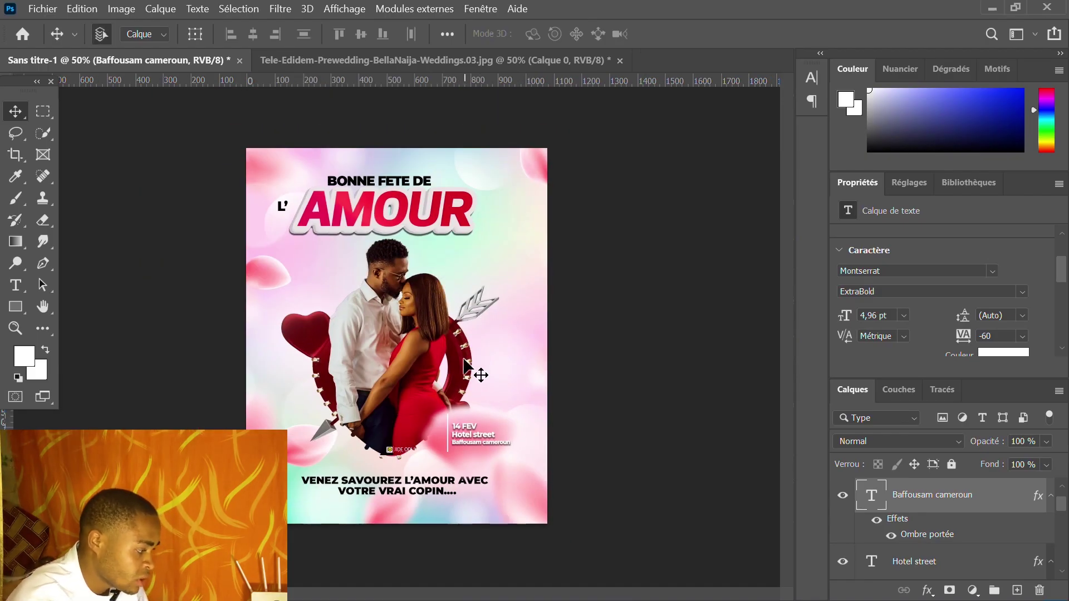
left_click(51, 11)
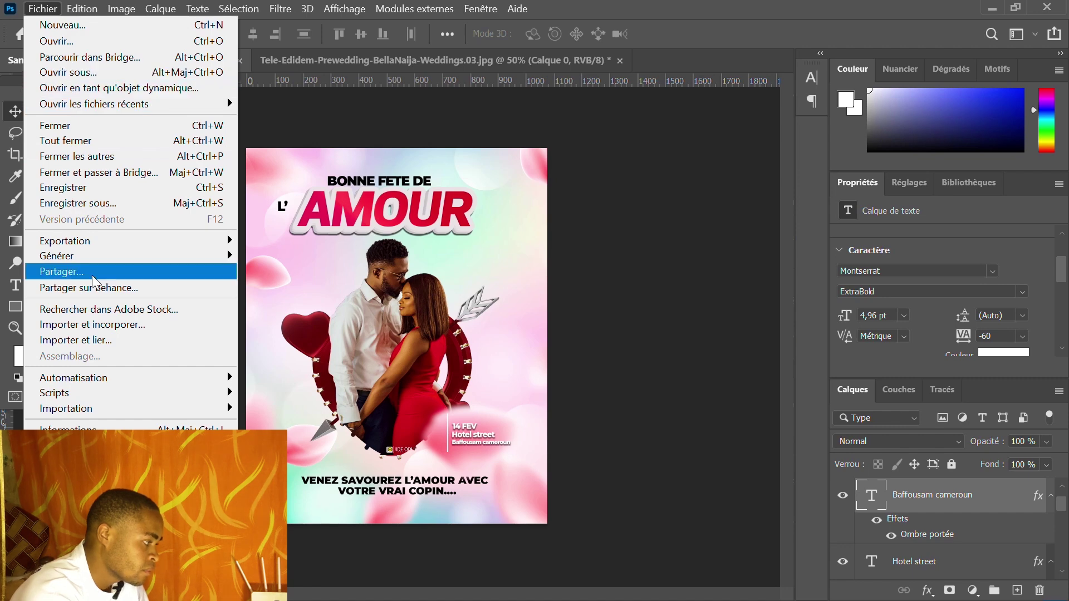
left_click(100, 326)
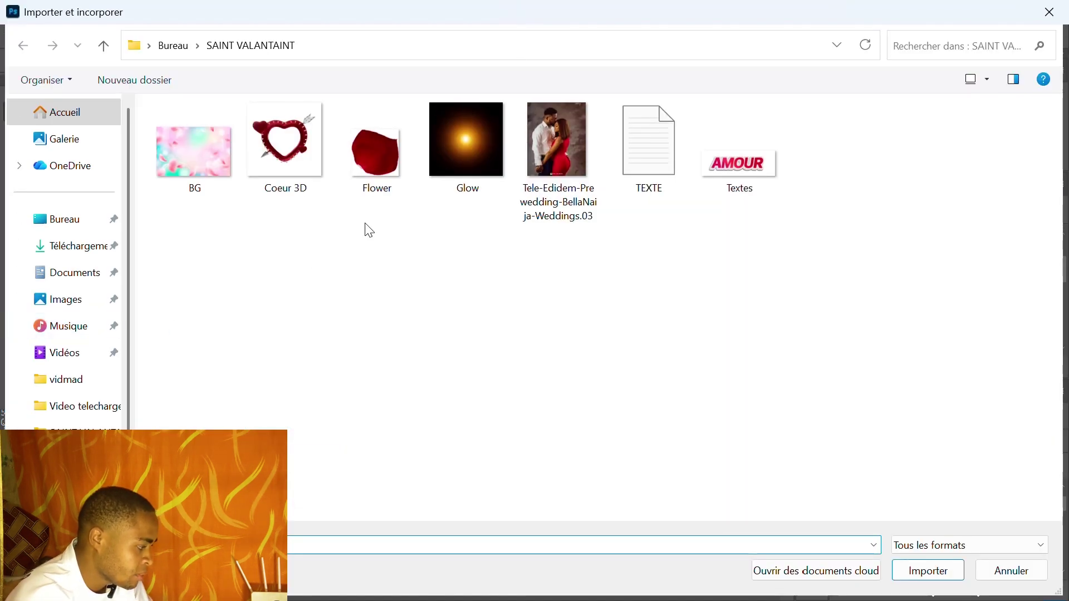
double_click(455, 164)
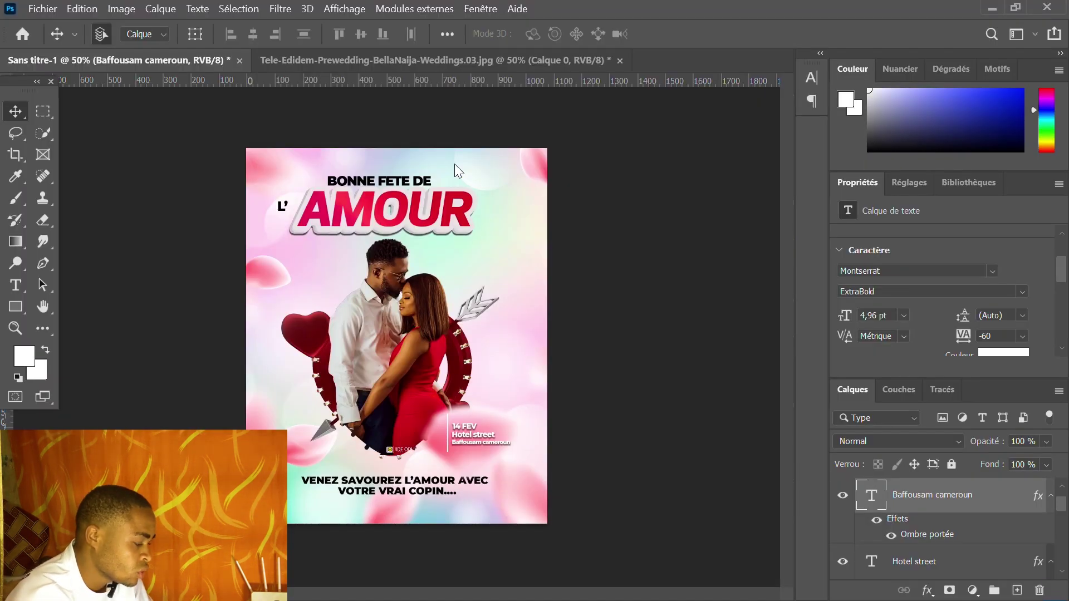
left_click_drag(423, 359, 470, 341)
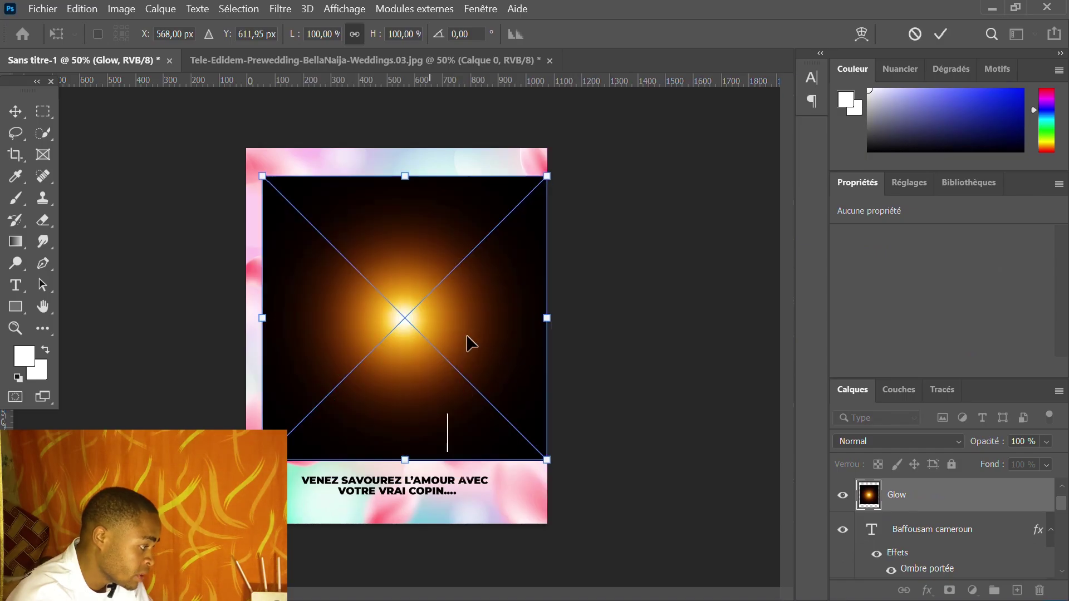
left_click_drag(549, 319, 326, 336)
key("Return")
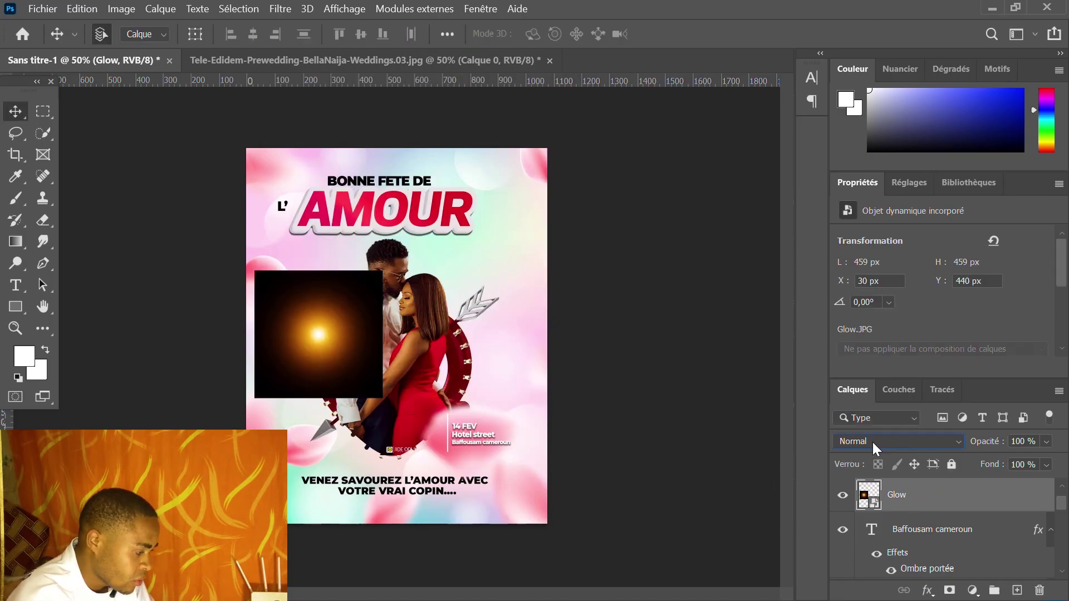
Set the glow's blend mode to Densité linéaire - (Ajout) and centre its bright spot on the small heart
left_click(873, 442)
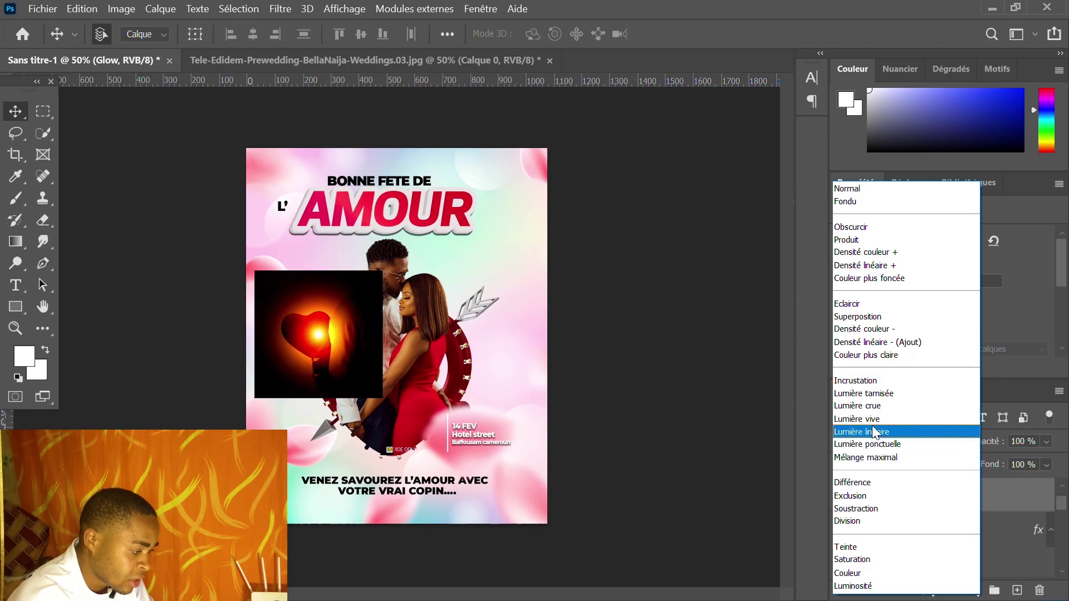
left_click(941, 346)
key("ctrl+plus")
key("ctrl+plus")
key("ctrl+plus")
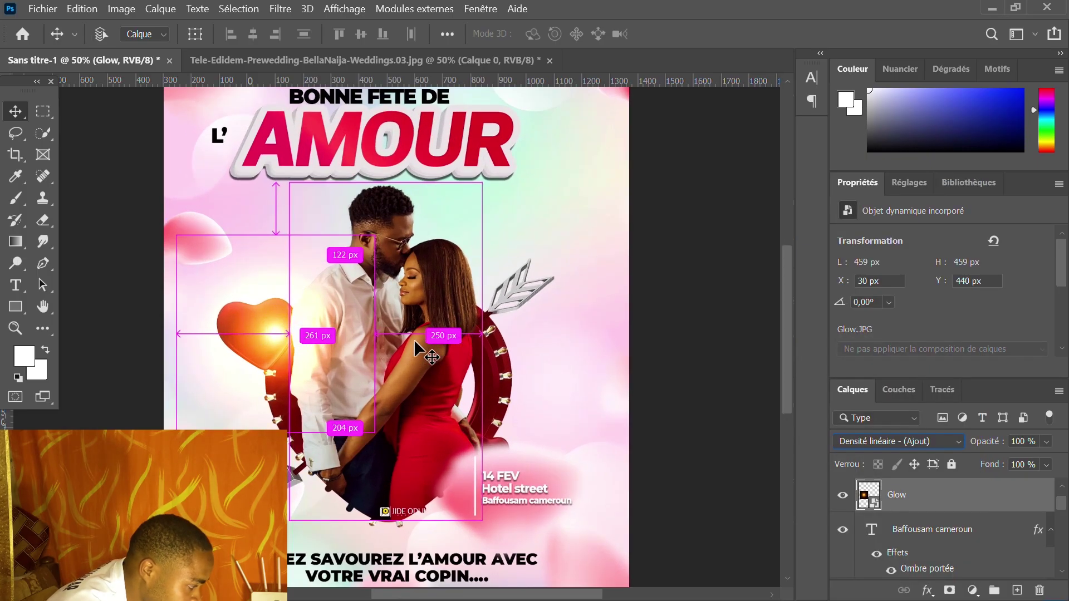
left_click_drag(520, 593, 450, 593)
left_click_drag(406, 323, 357, 309)
key("ctrl+minus")
key("ctrl+minus")
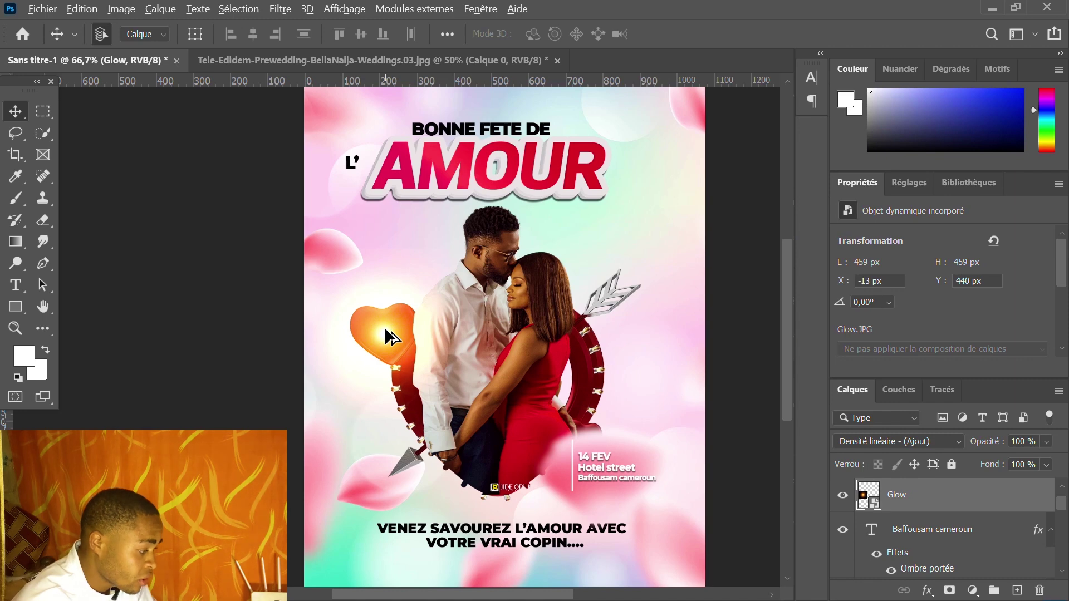
Duplicate the glow onto the bulb just below the arrow's feathers, shrinking, rotating and skewing it to fit that bulb
left_click_drag(386, 330, 576, 339)
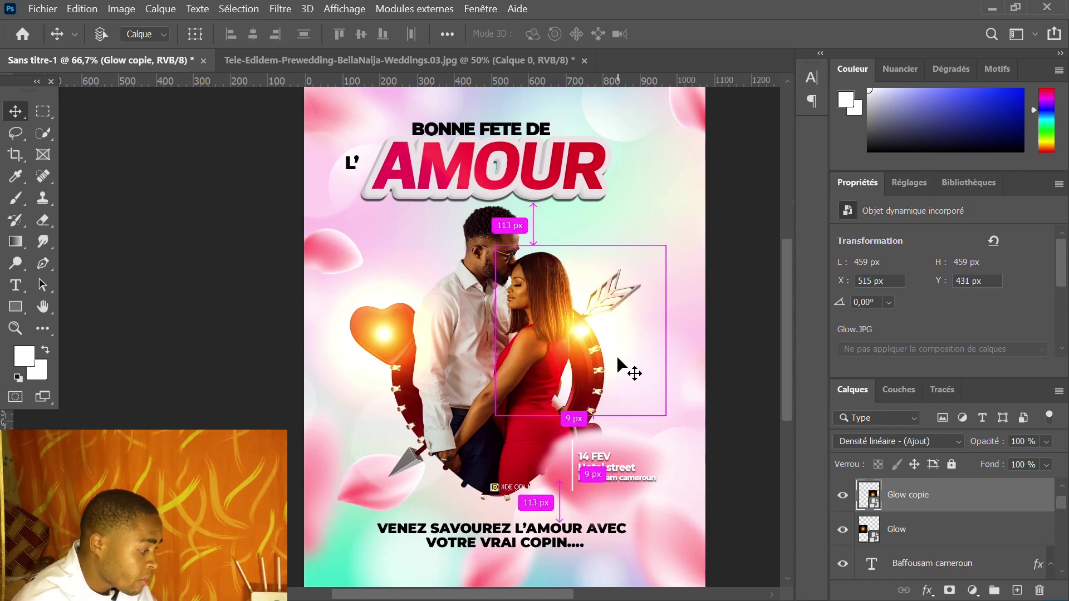
key("ctrl+t")
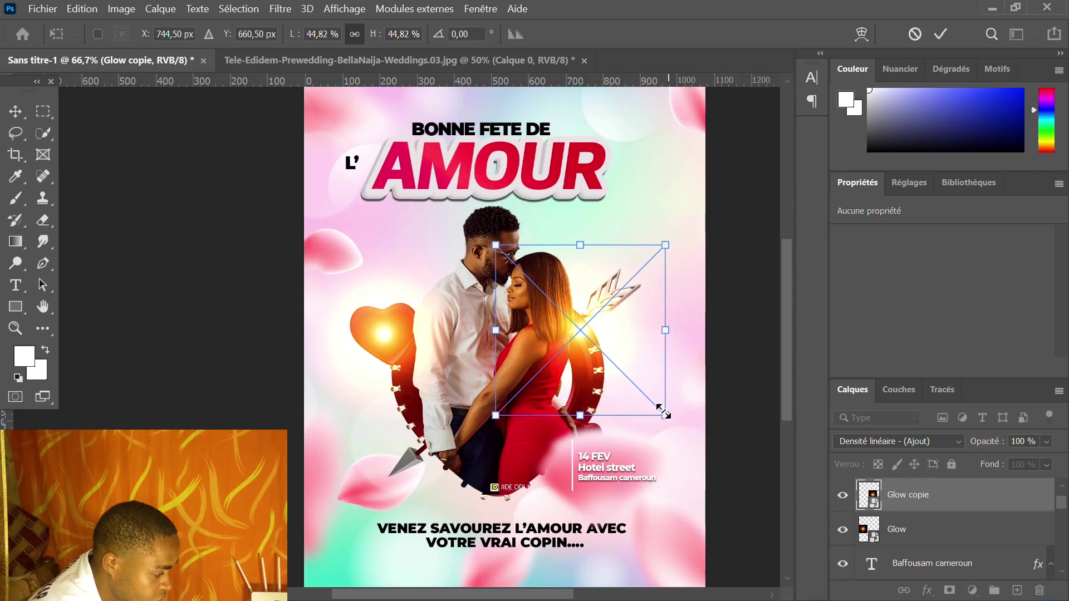
key("ctrl+plus")
key("ctrl+plus")
left_click_drag(665, 415, 552, 297)
scroll(581, 340, "right", 8)
left_click_drag(417, 191, 443, 216)
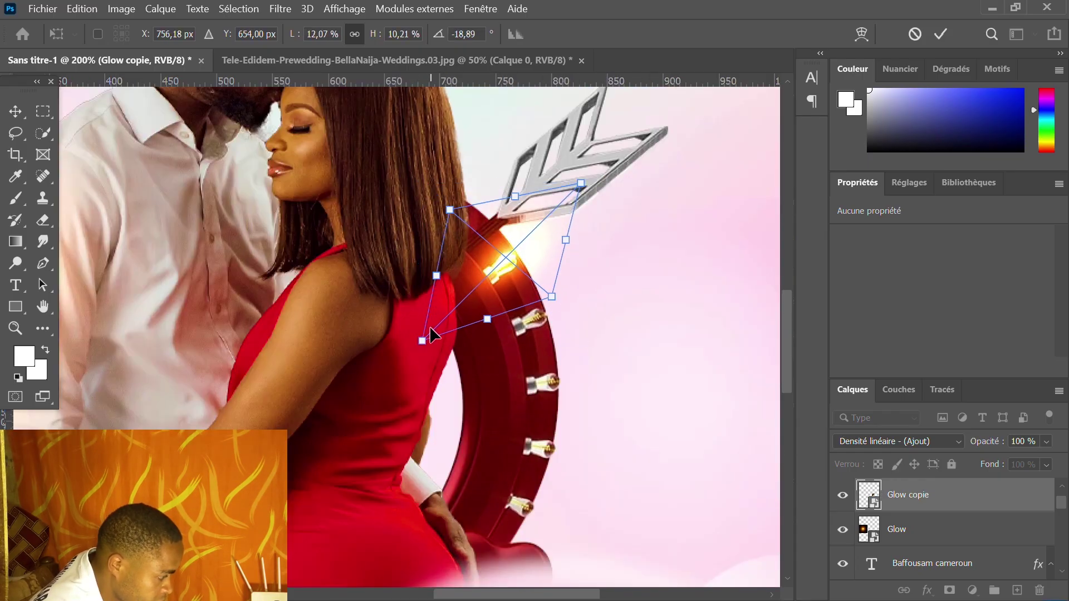
left_click_drag(423, 340, 461, 322)
key("Return")
Copy the small glow onto the four remaining bulbs beside the woman, rotating each copy to follow its bulb
left_click_drag(494, 262, 542, 382)
key("ctrl+t")
key("Return")
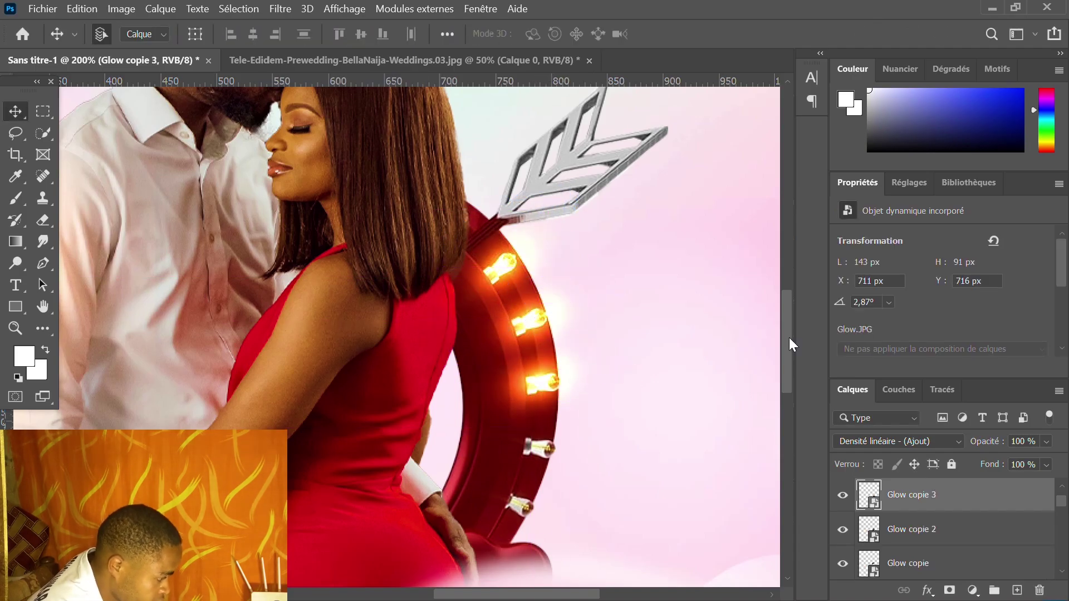
left_click_drag(789, 338, 789, 377)
left_click_drag(540, 198, 537, 262)
key("ctrl+t")
left_click_drag(601, 304, 592, 332)
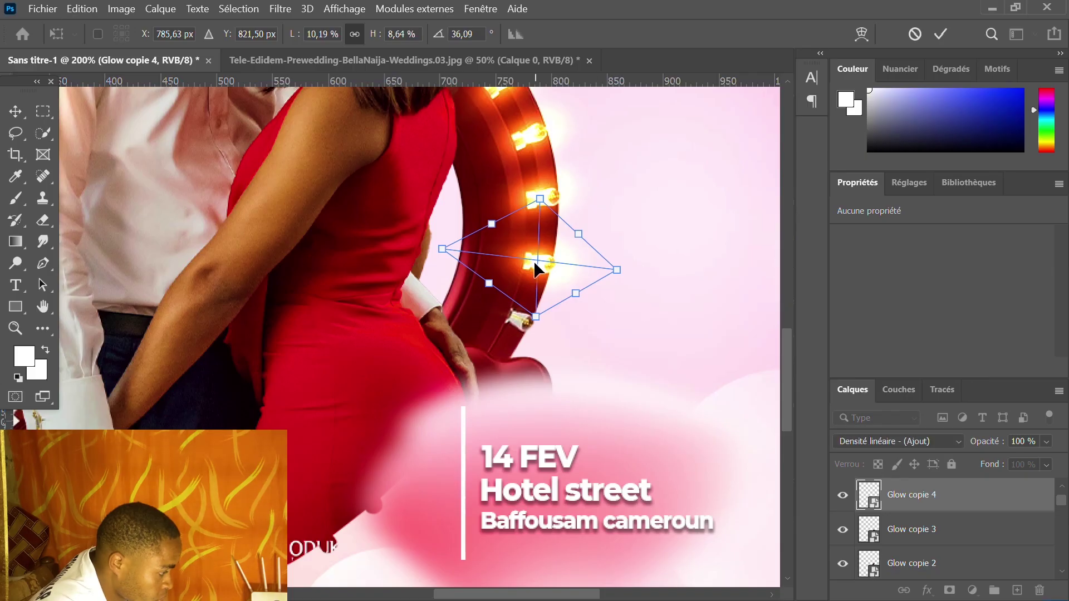
left_click_drag(534, 261, 566, 336)
key("Return")
key("ctrl+t")
key("Return")
Copy the small glow onto the bulbs beside the man and along the lower edge of the 3D heart
key("ctrl+minus")
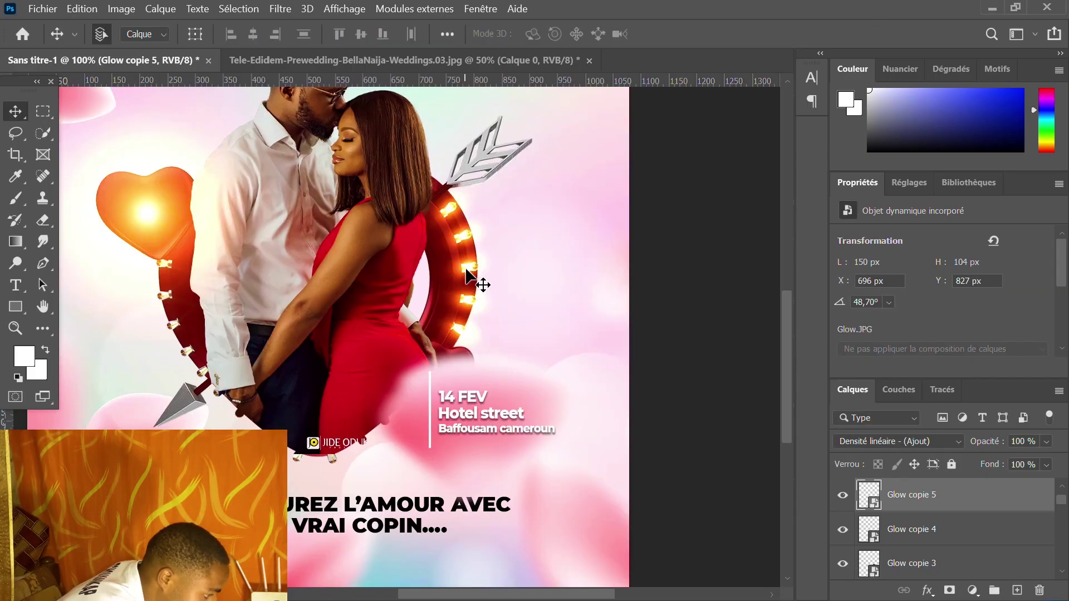
left_click_drag(479, 282, 170, 307)
key("ctrl+plus")
scroll(260, 259, "left", 10)
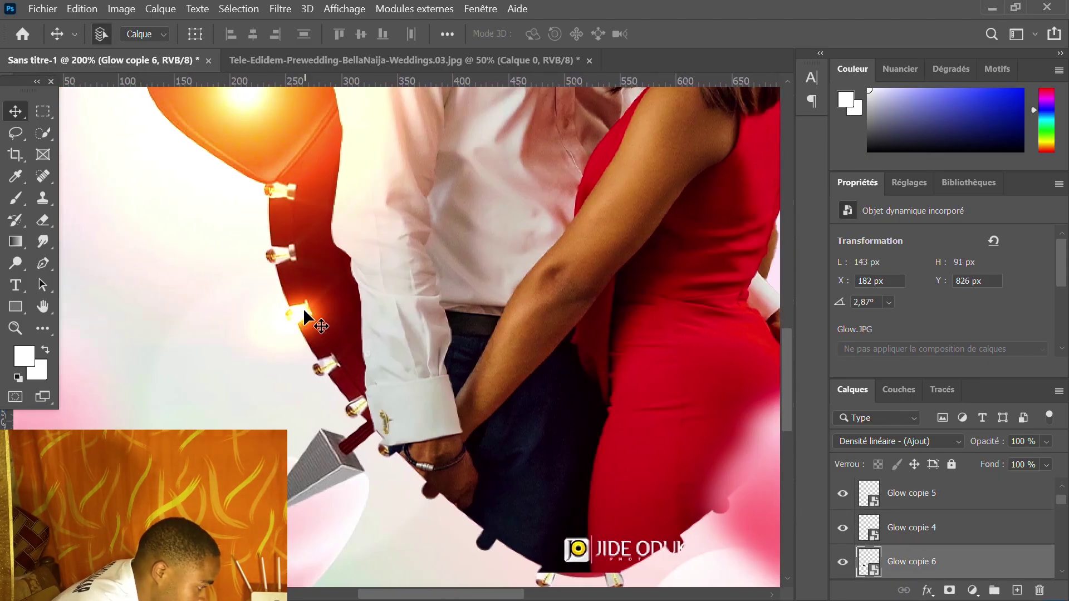
left_click_drag(303, 308, 490, 501)
key("ctrl+minus")
left_click_drag(470, 452, 561, 410)
key("ctrl+minus")
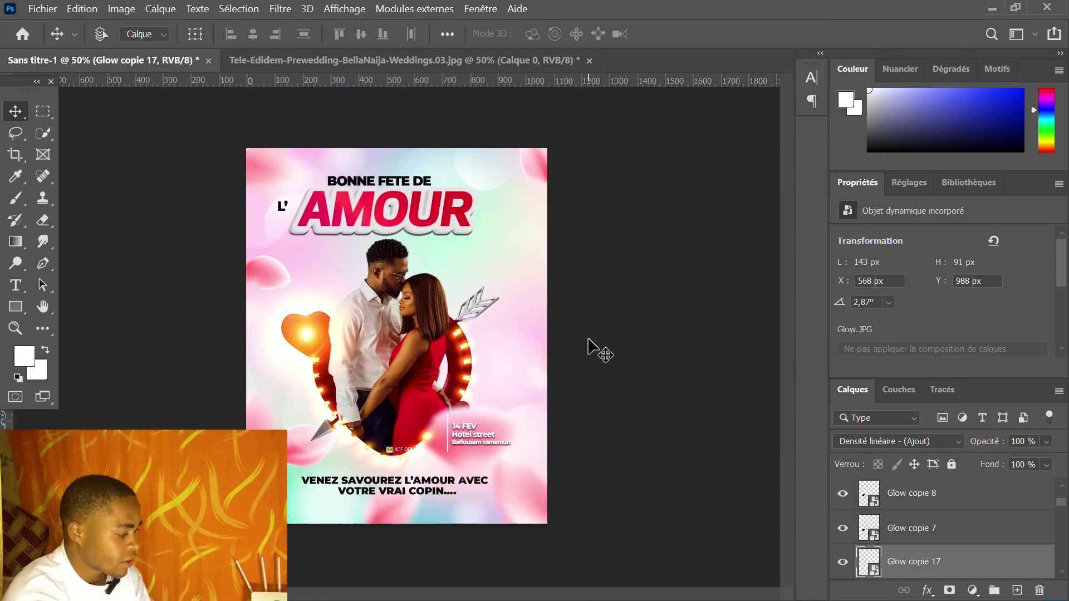
key("ctrl+plus")
key("ctrl+plus")
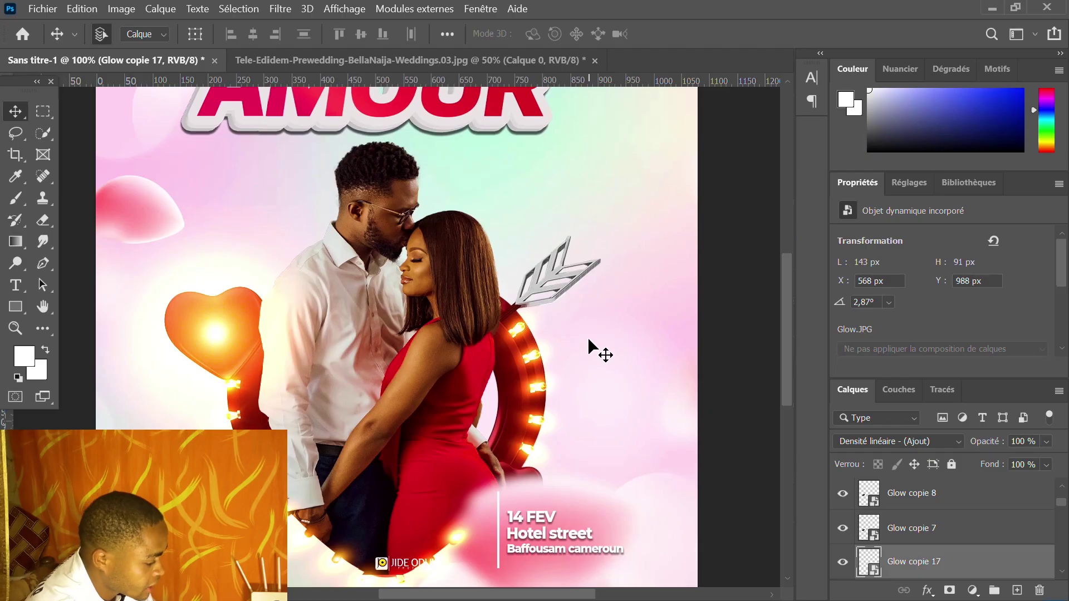
key("ctrl+minus")
key("ctrl+minus")
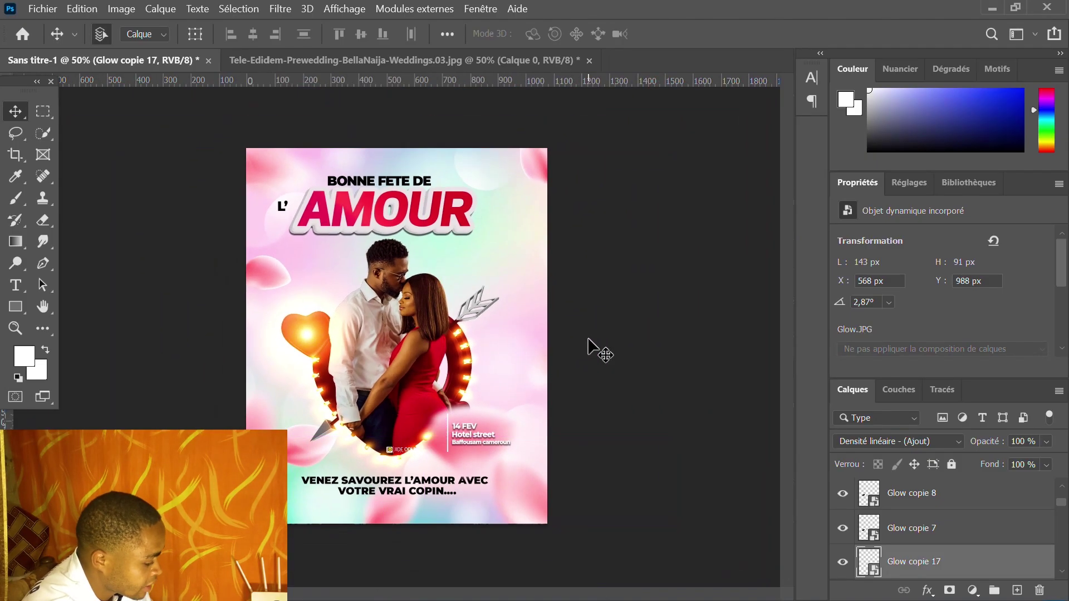
Open the couple's layer in the Camera Raw filter and set Netteté to 79, noise reduction to 49 and colour noise reduction to 8
left_click(422, 324, "ctrl")
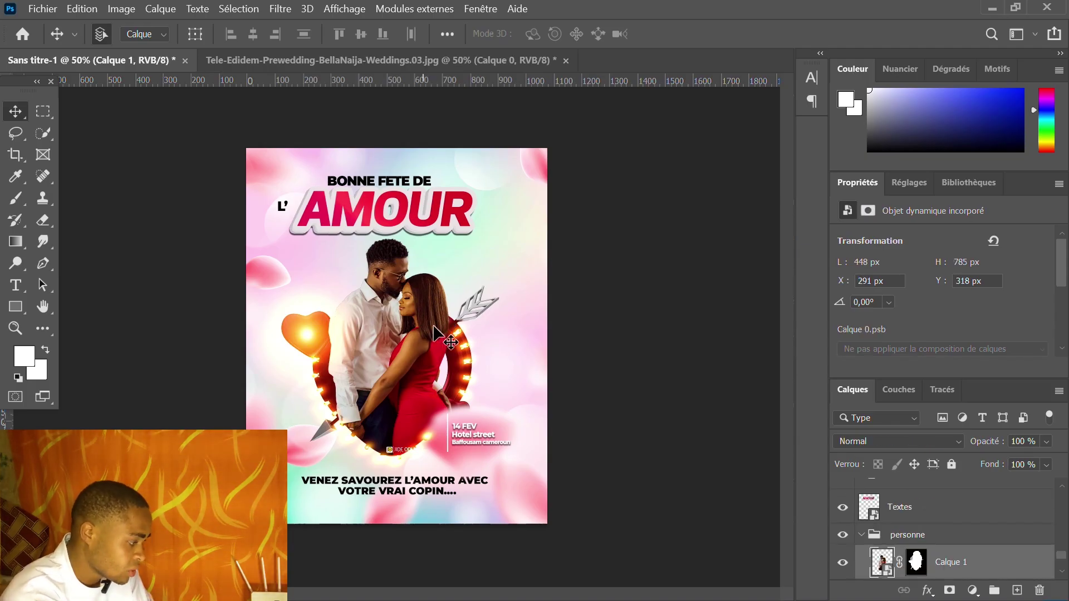
left_click(280, 8)
left_click(328, 123)
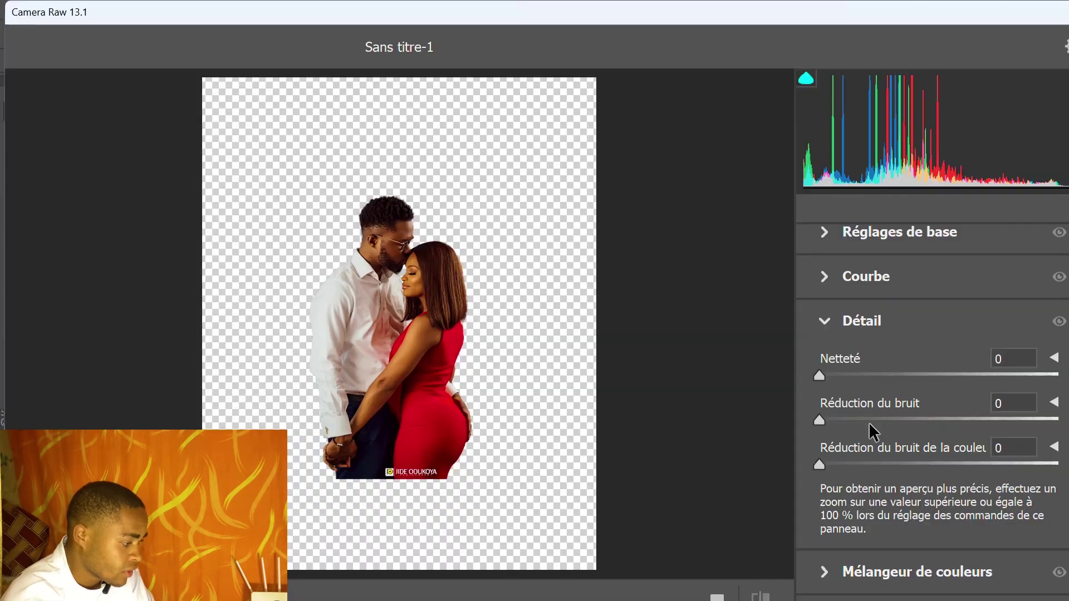
left_click_drag(819, 375, 944, 375)
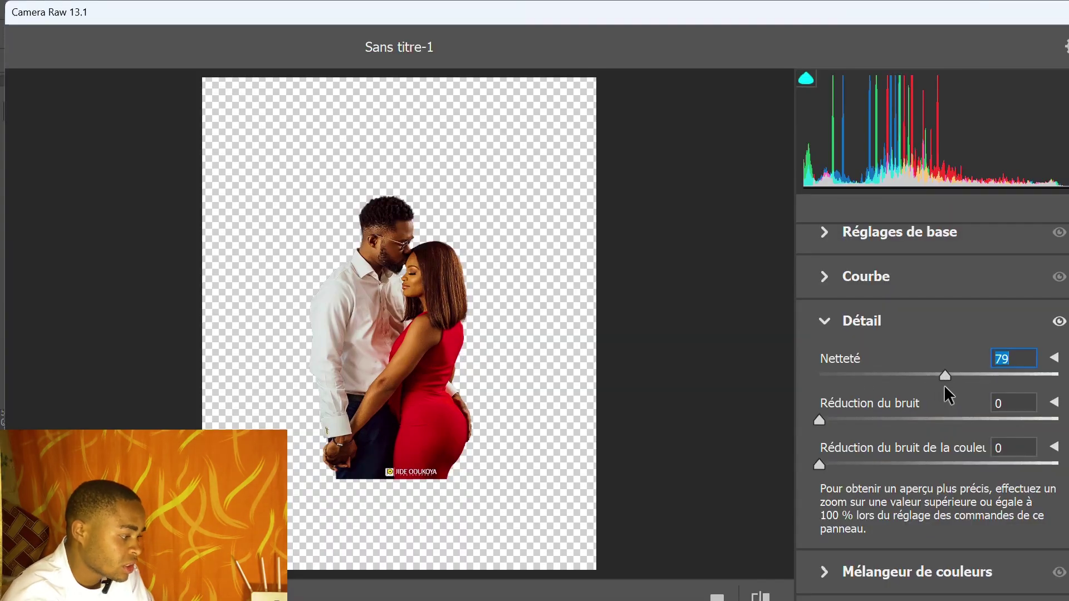
left_click_drag(929, 418, 935, 420)
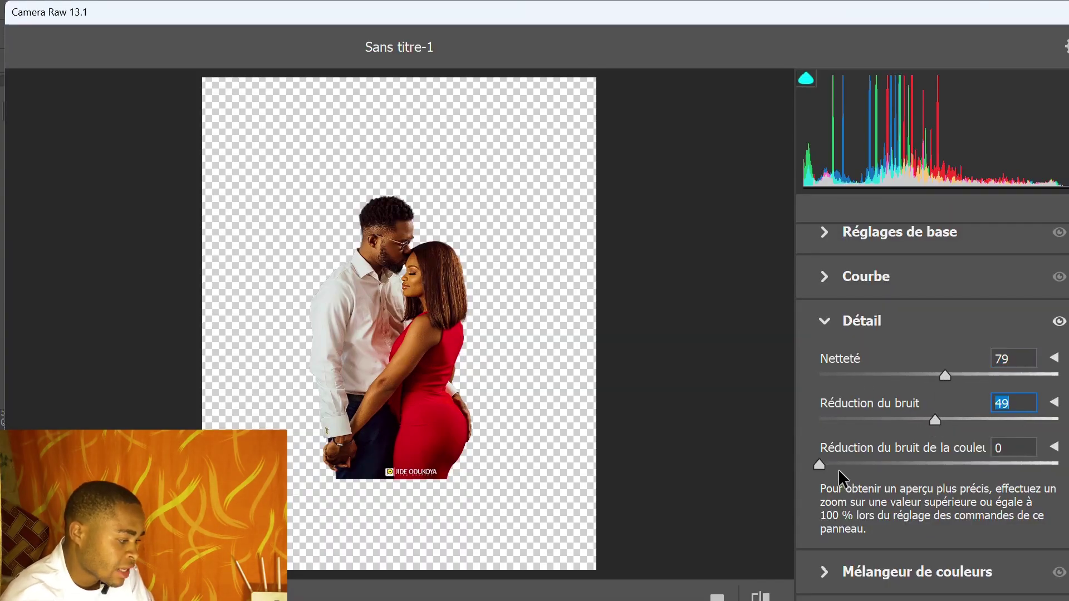
key("Tab")
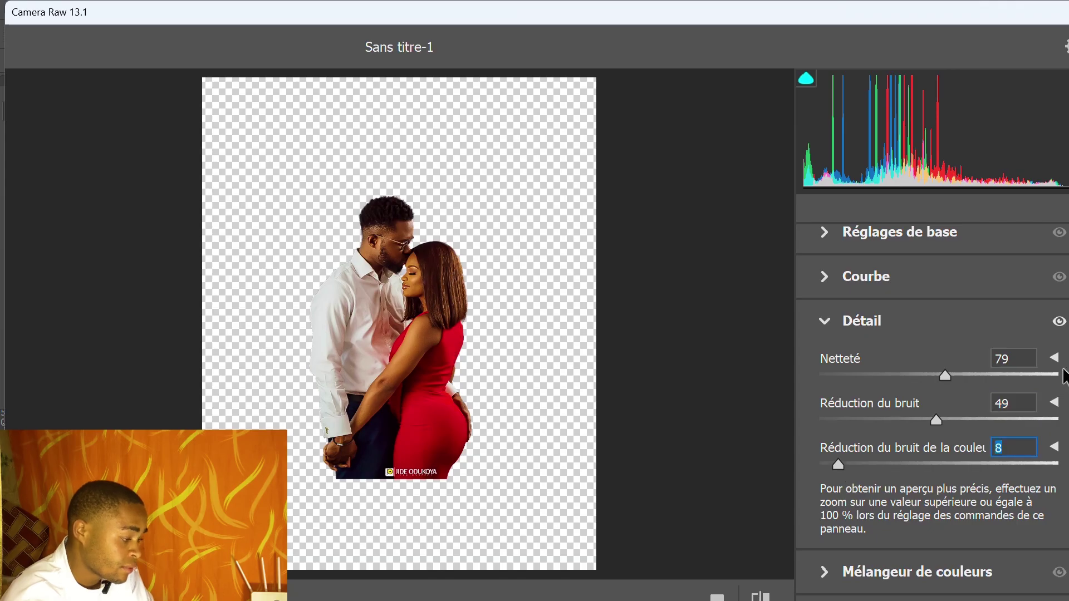
Set the couple's Température to +2 and Teinte to +1 in the basic adjustments, and apply the Camera Raw filter
left_click(843, 234)
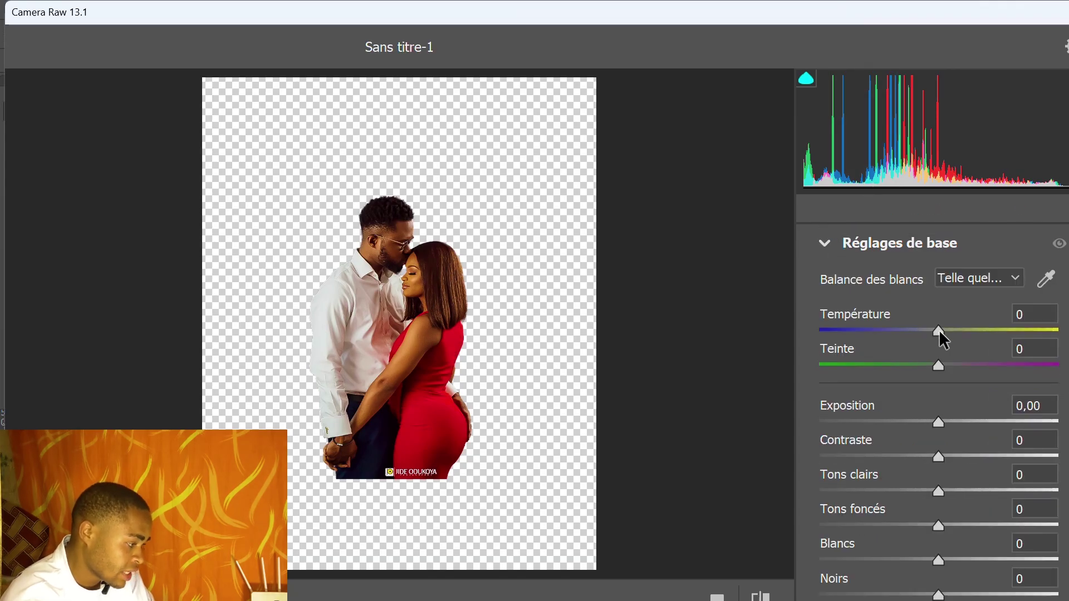
left_click_drag(940, 333, 938, 370)
left_click(926, 426)
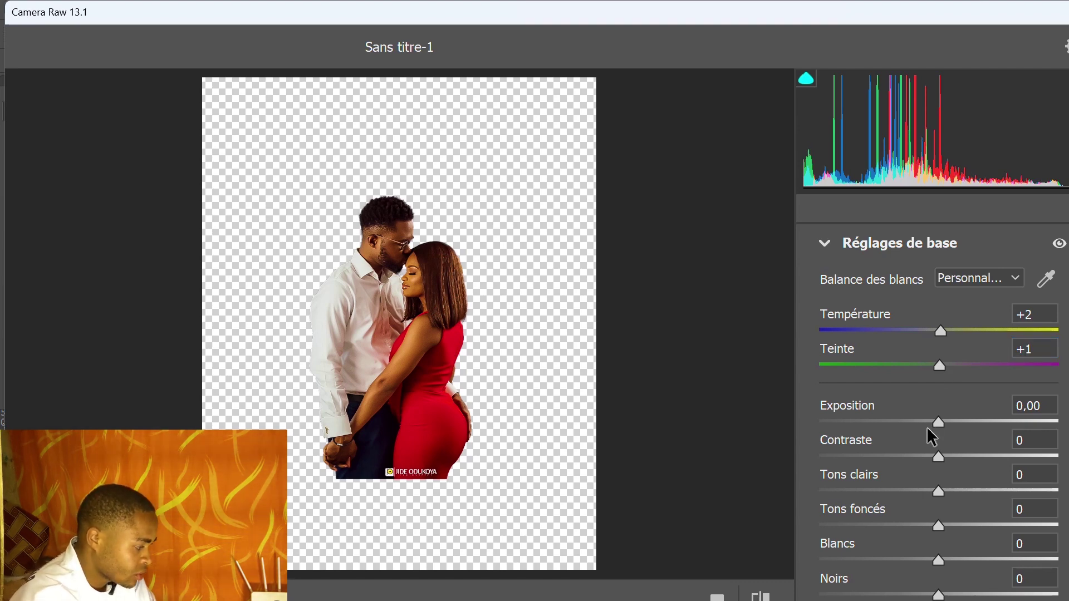
key("Return")
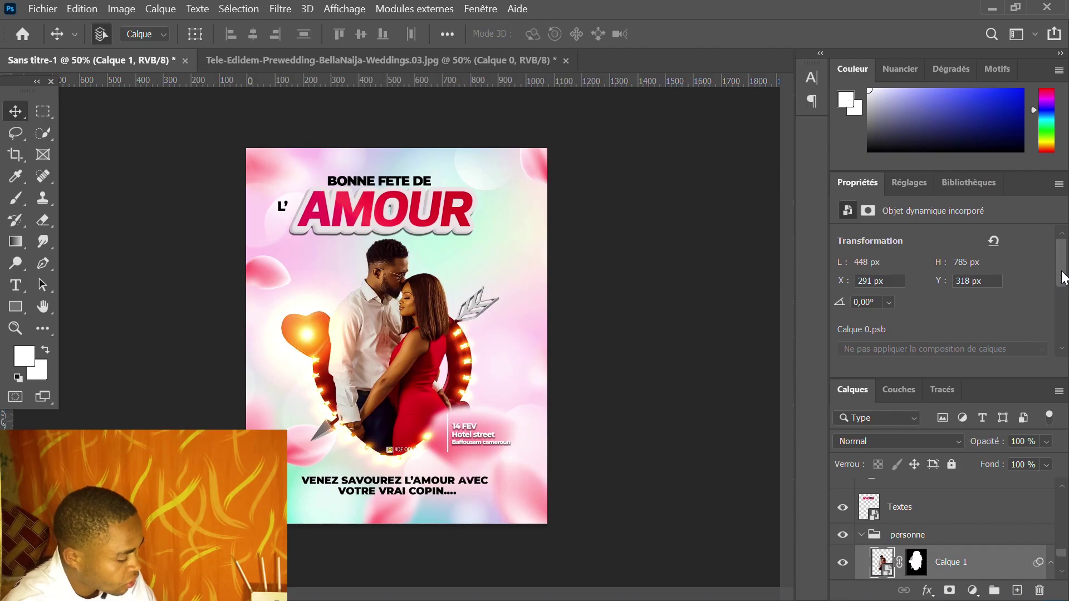
Group all layers above the Arrière-plan layer and stamp the visible poster into a merged layer on top
left_click_drag(1066, 270, 928, 401)
scroll(1062, 512, "up", 3)
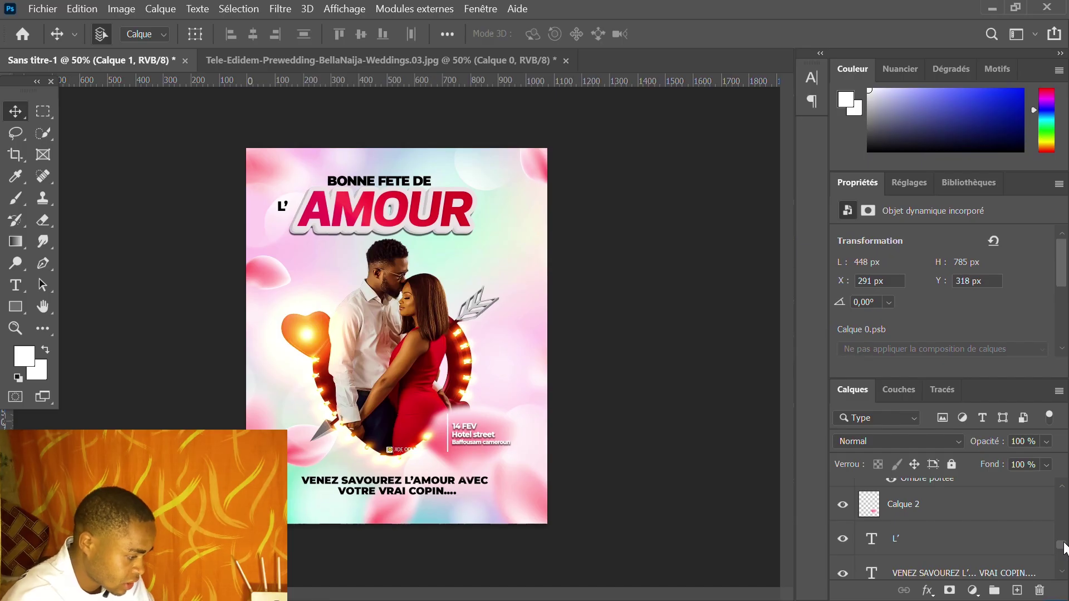
left_click_drag(1064, 549, 1064, 496)
left_click(947, 498)
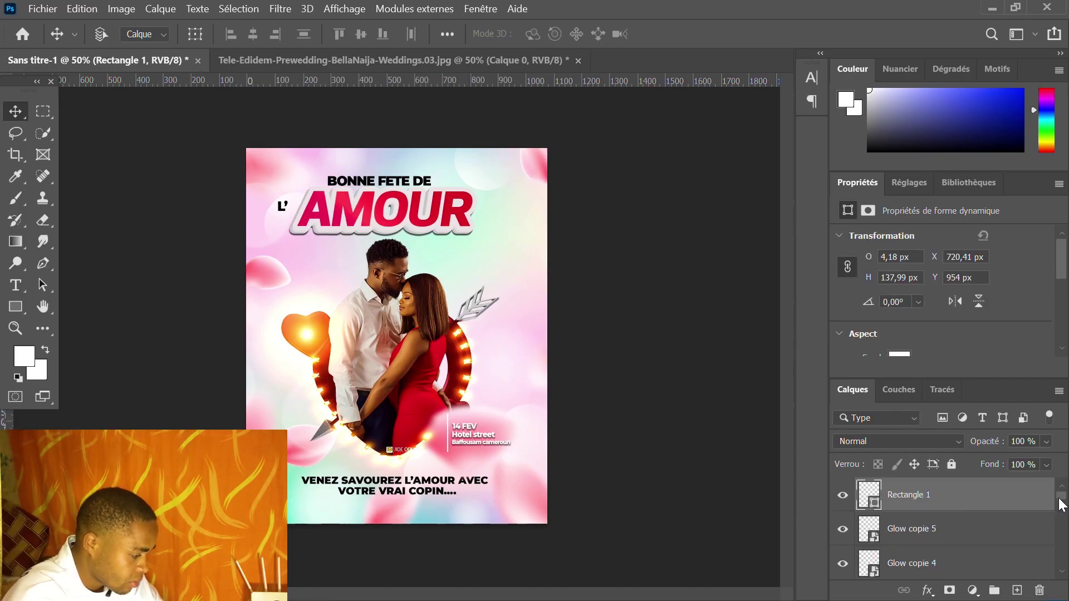
left_click_drag(1061, 504, 1044, 591)
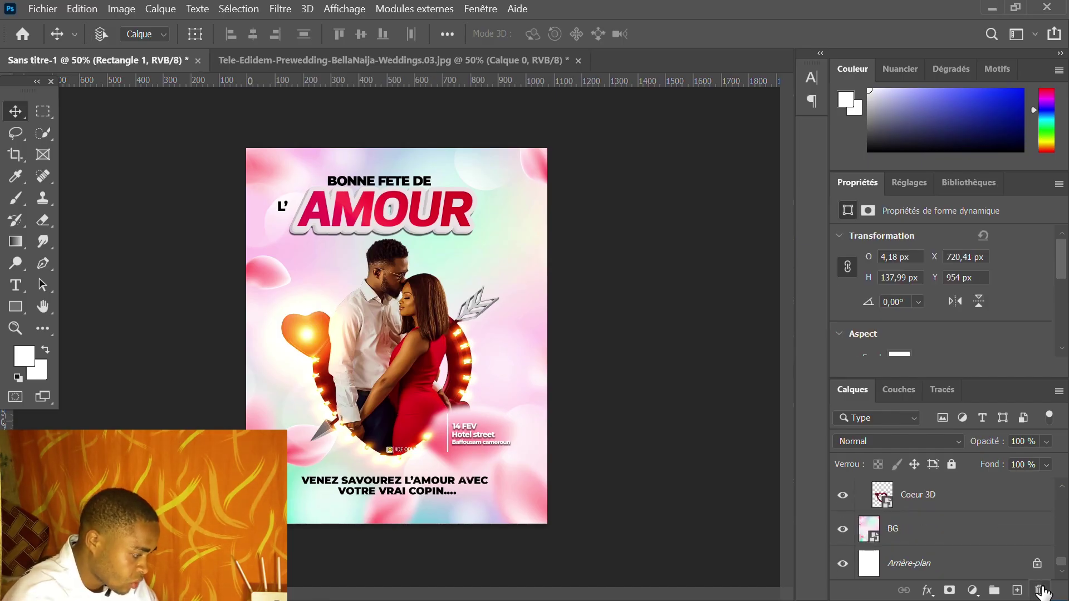
left_click(956, 537)
left_click(956, 537, "shift")
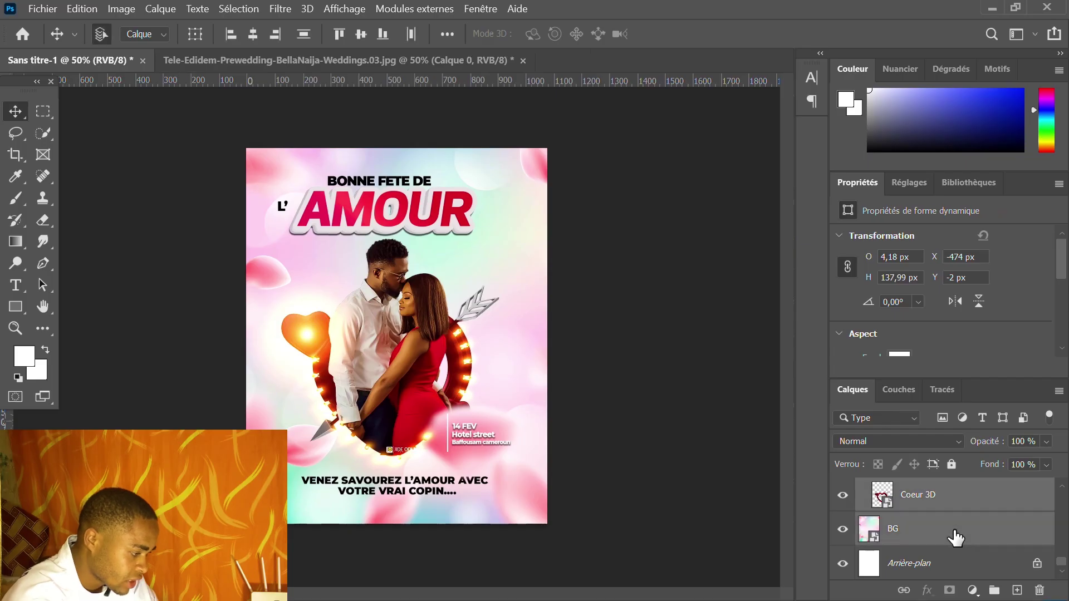
key("ctrl+g")
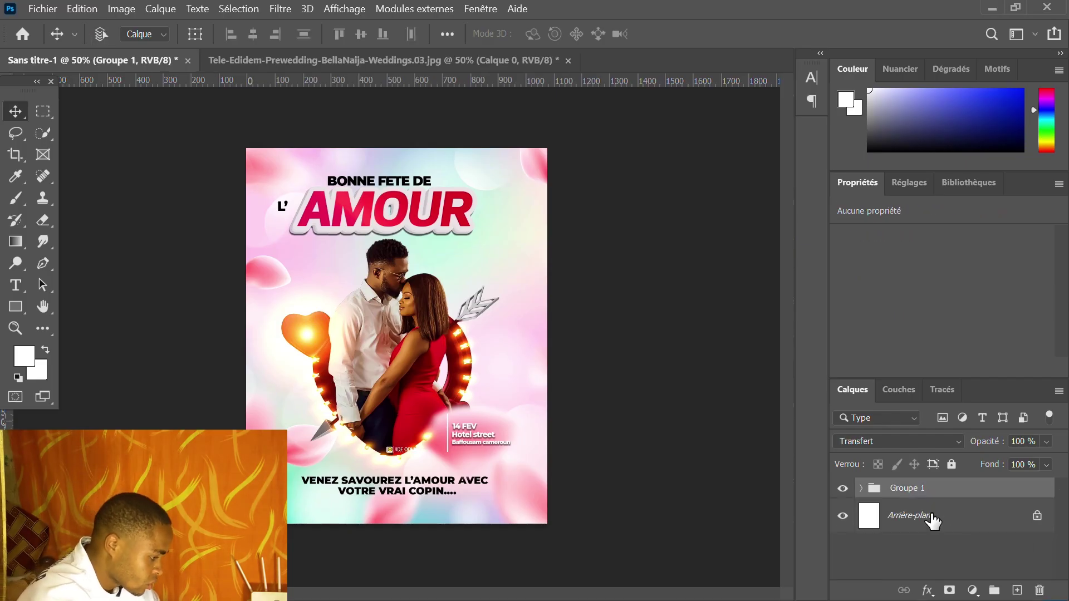
key("ctrl+shift+alt+e")
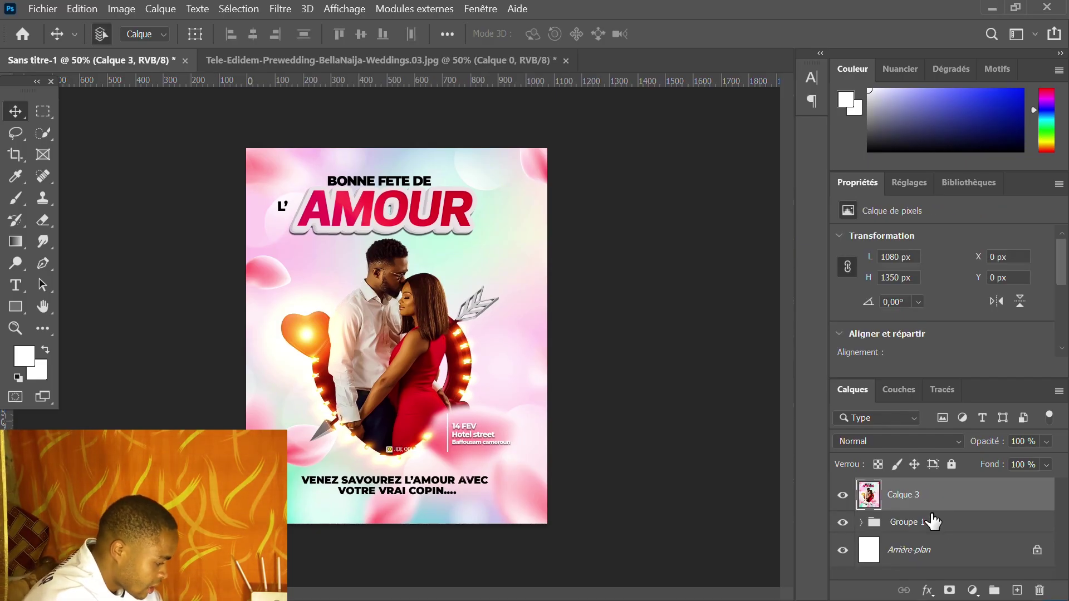
Apply a Tons foncés/Tons clairs adjustment to the merged layer with the shadow factor set to 45 %
left_click(113, 10)
mouse_move(187, 50)
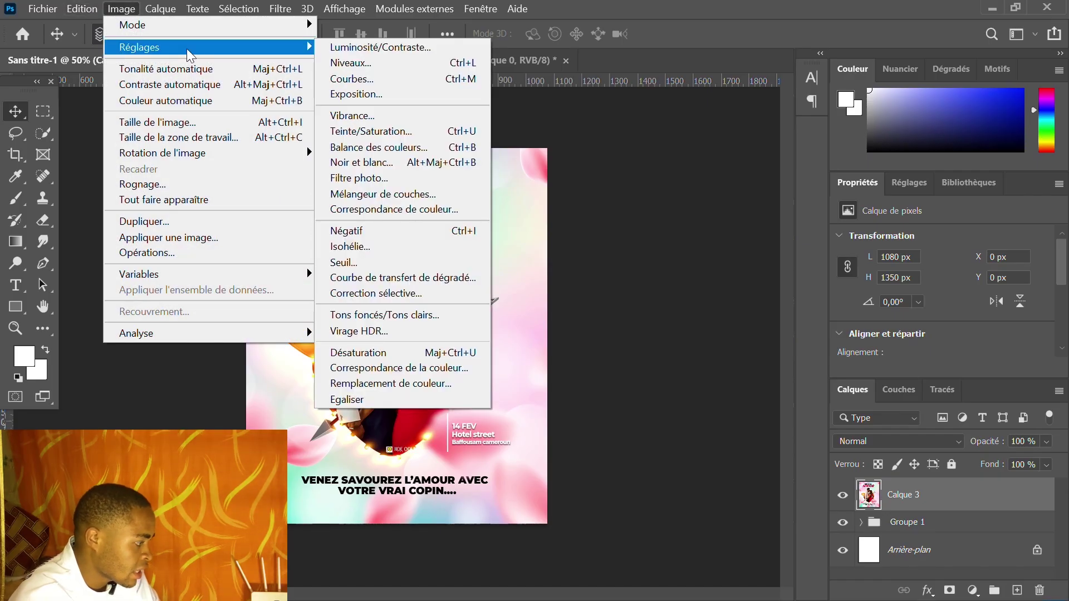
left_click(419, 316)
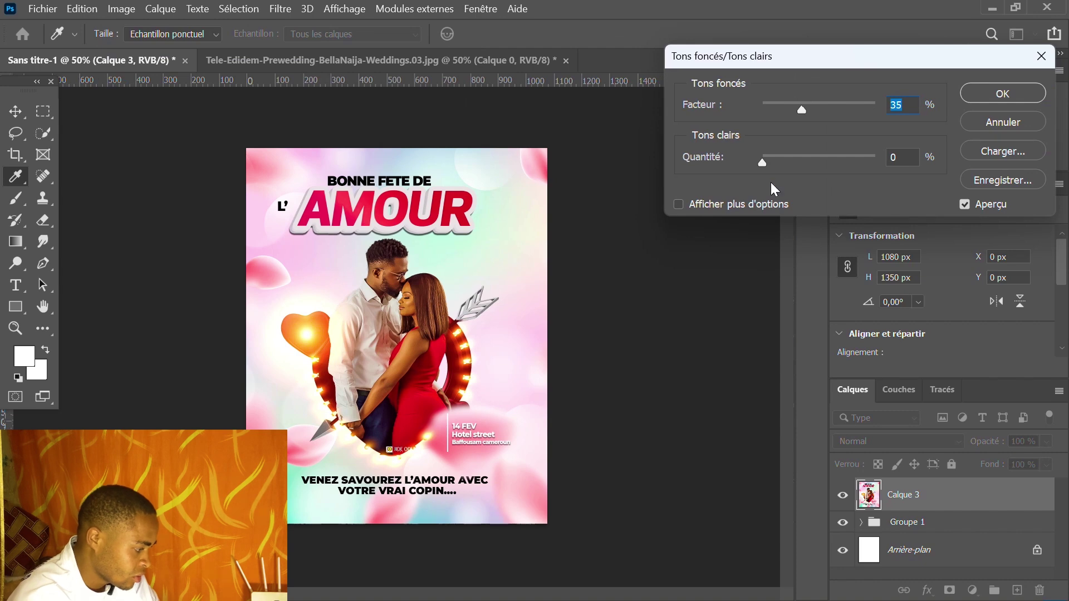
left_click_drag(804, 118, 814, 110)
left_click(901, 106)
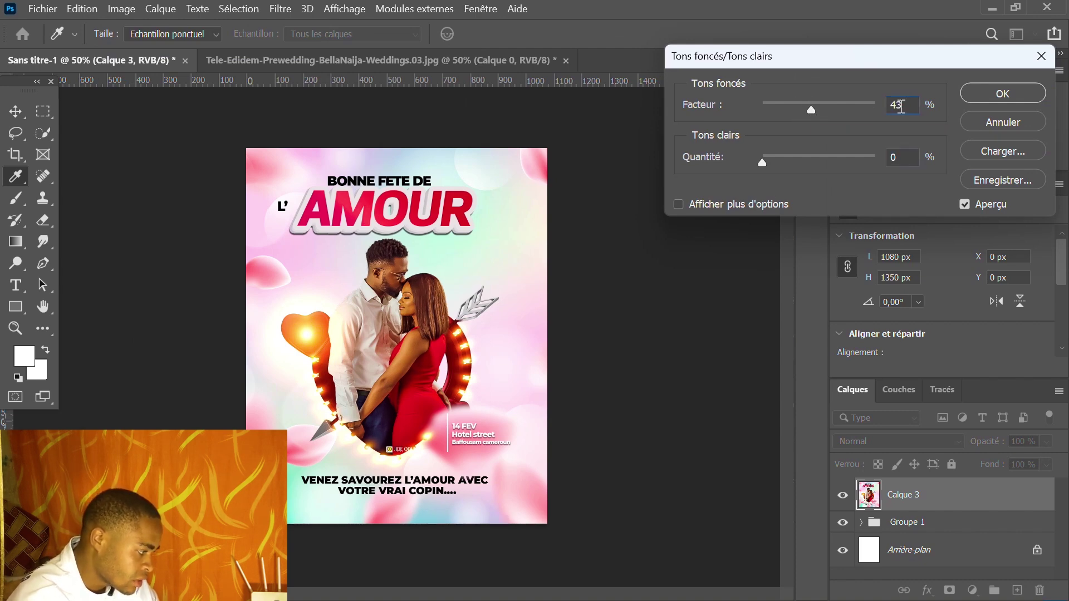
key("BackSpace")
type("5")
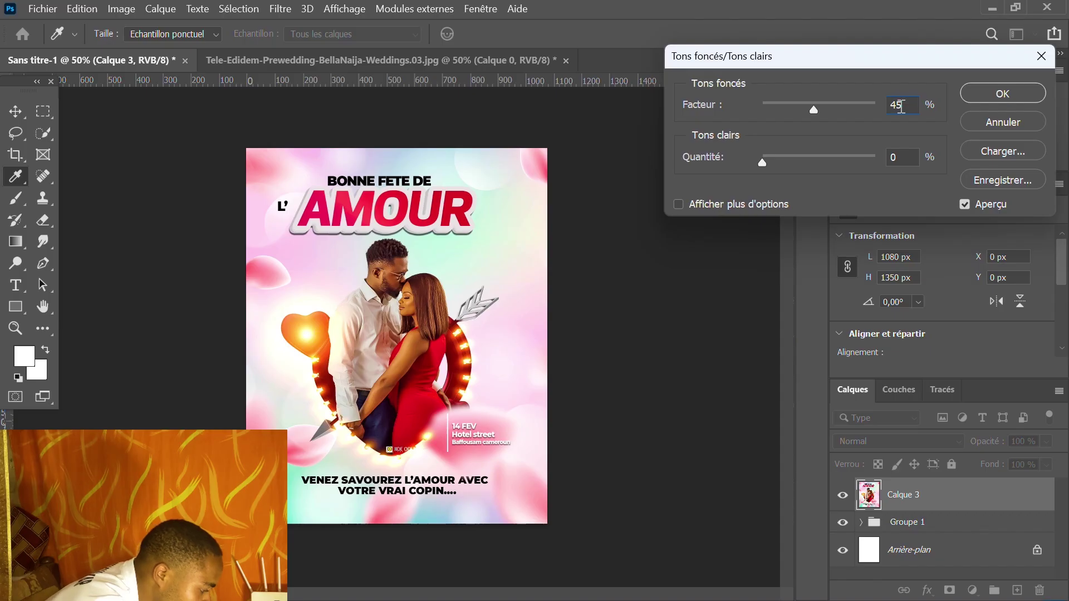
key("Return")
key("v")
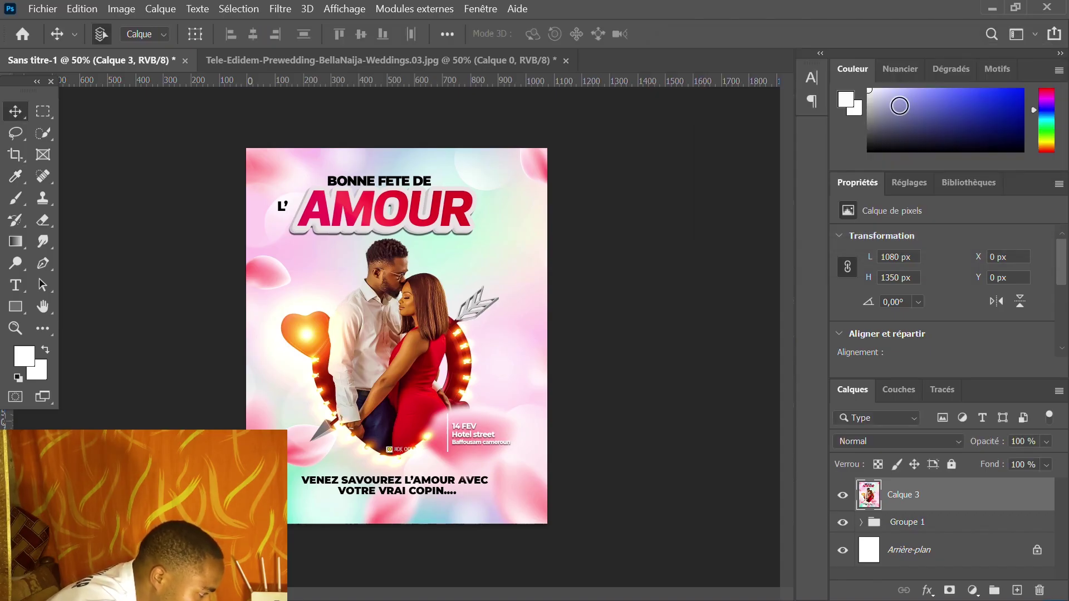